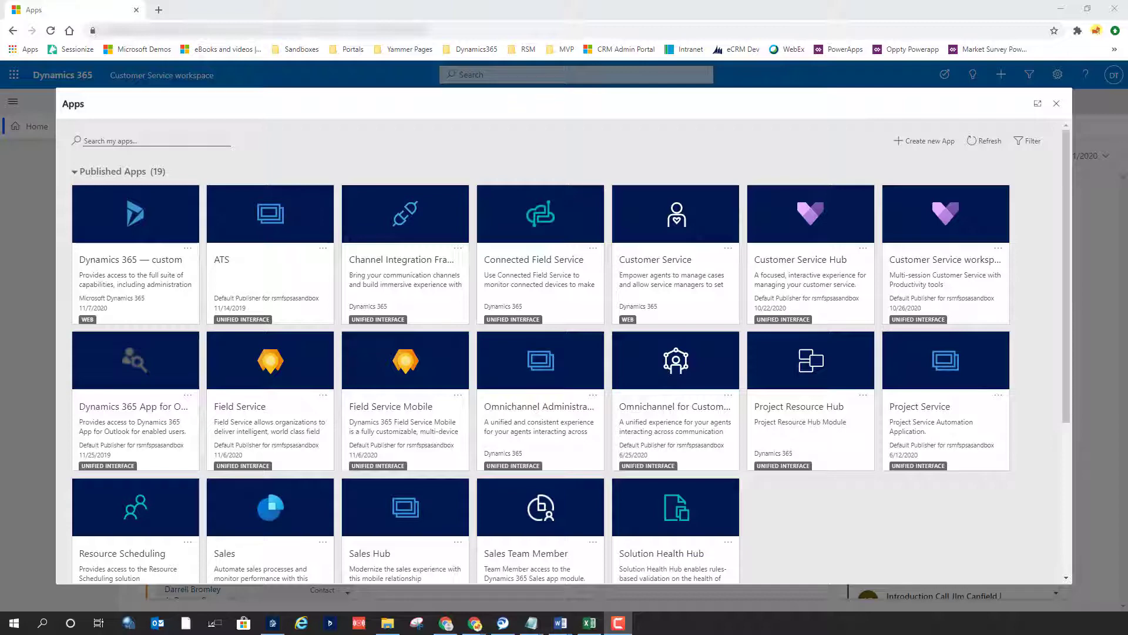
Open the Invoice amount incorrect case from My Active Cases and show its agent scripts
left_click(1057, 105)
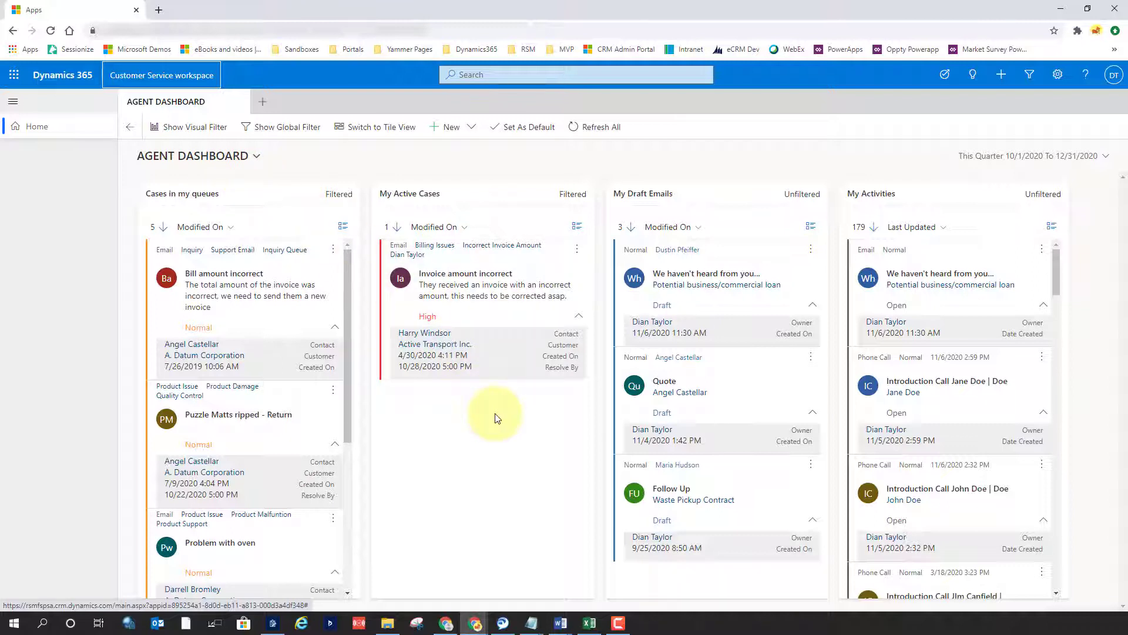
left_click(471, 279)
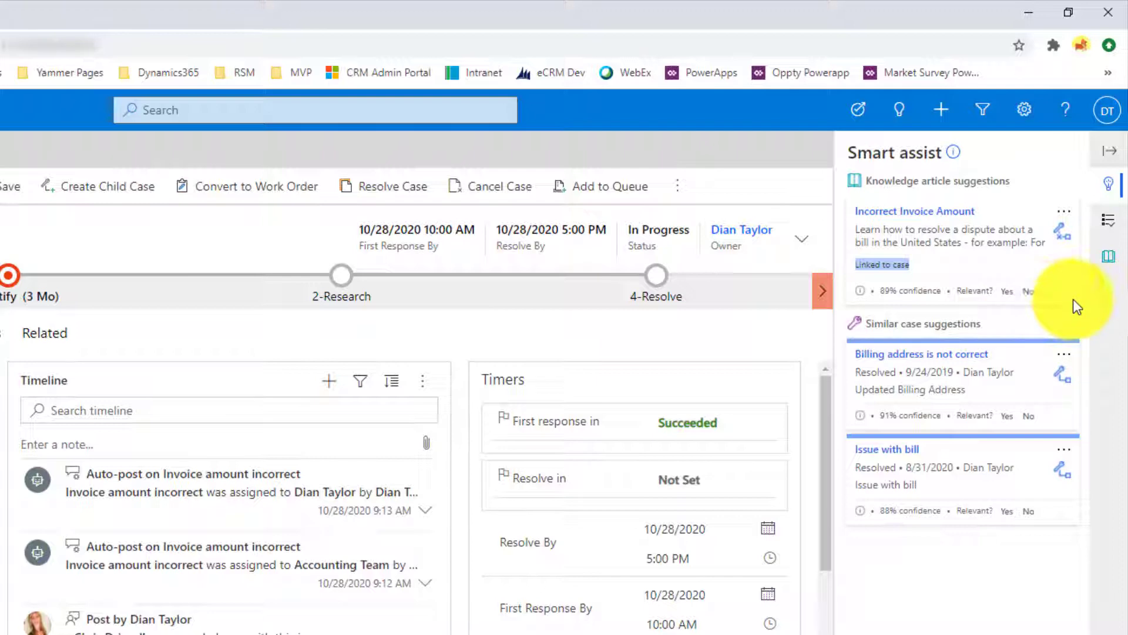
left_click(1111, 224)
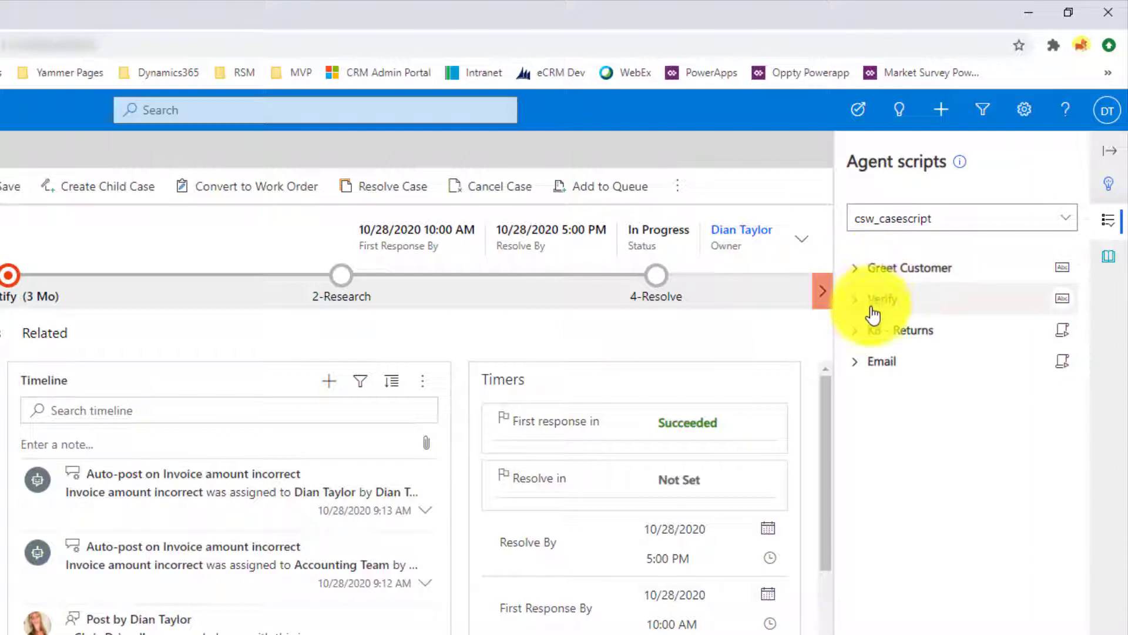
Check which agent scripts are available for the case and read the Greet Customer and Verify instructions
left_click(1066, 220)
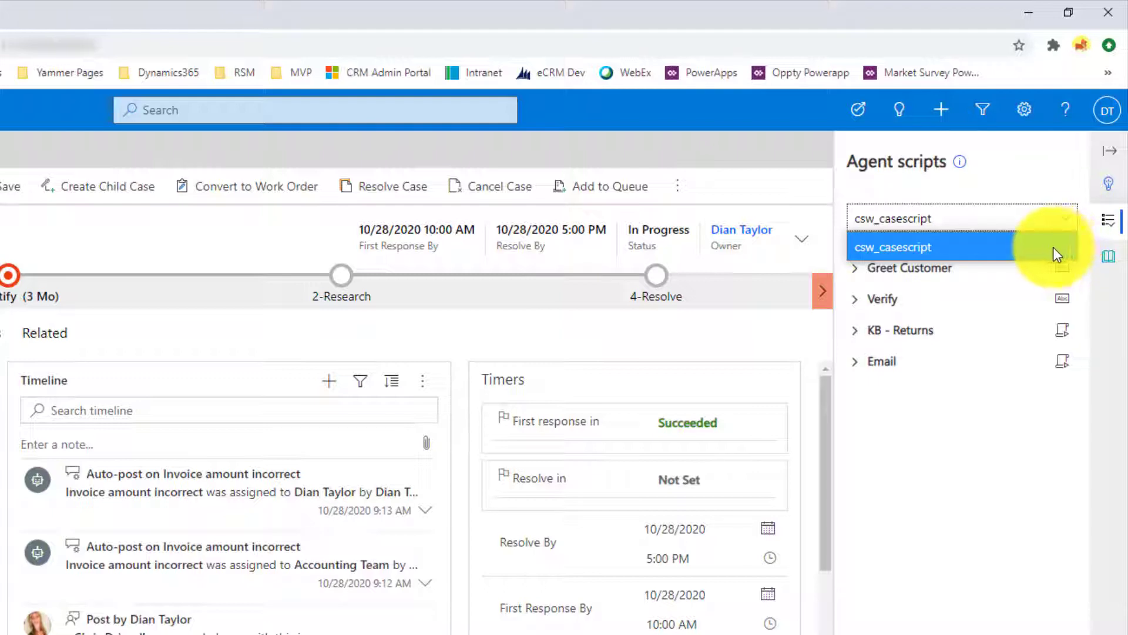
left_click(1052, 431)
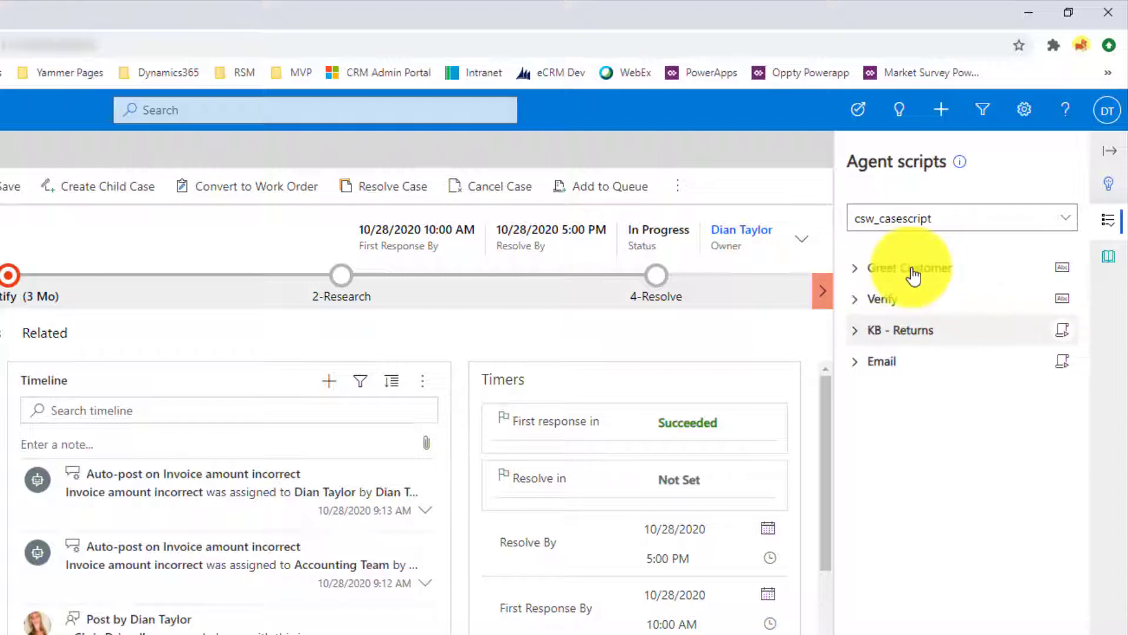
left_click(858, 273)
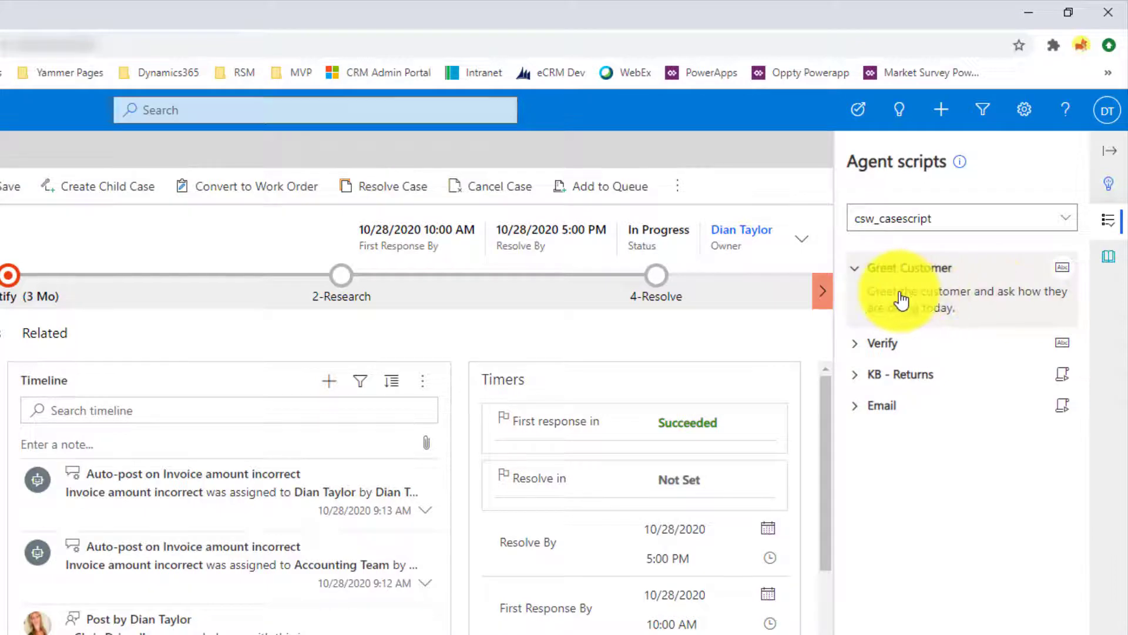
left_click(856, 351)
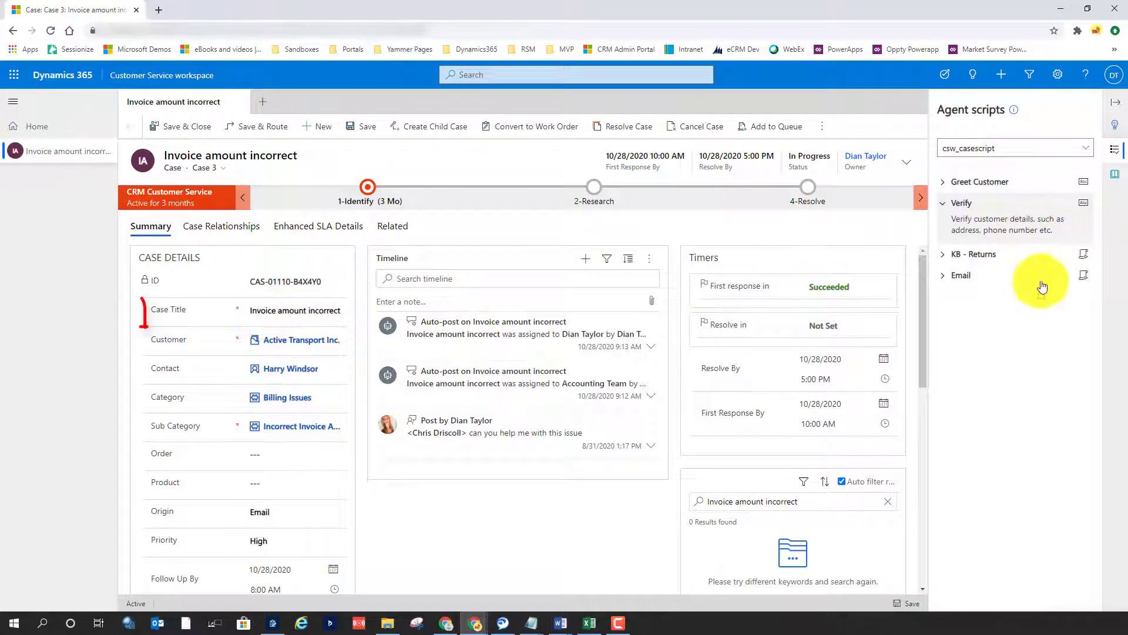
Run the KB - Returns script step and compare its knowledge search text with the case title
left_click(1084, 254)
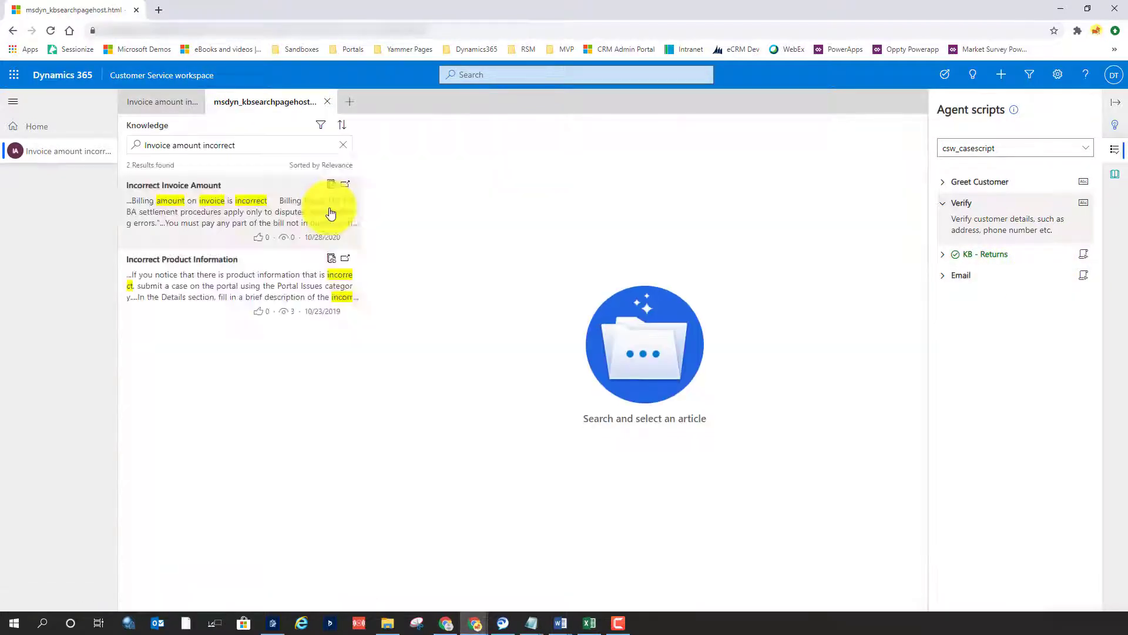
left_click_drag(252, 146, 144, 150)
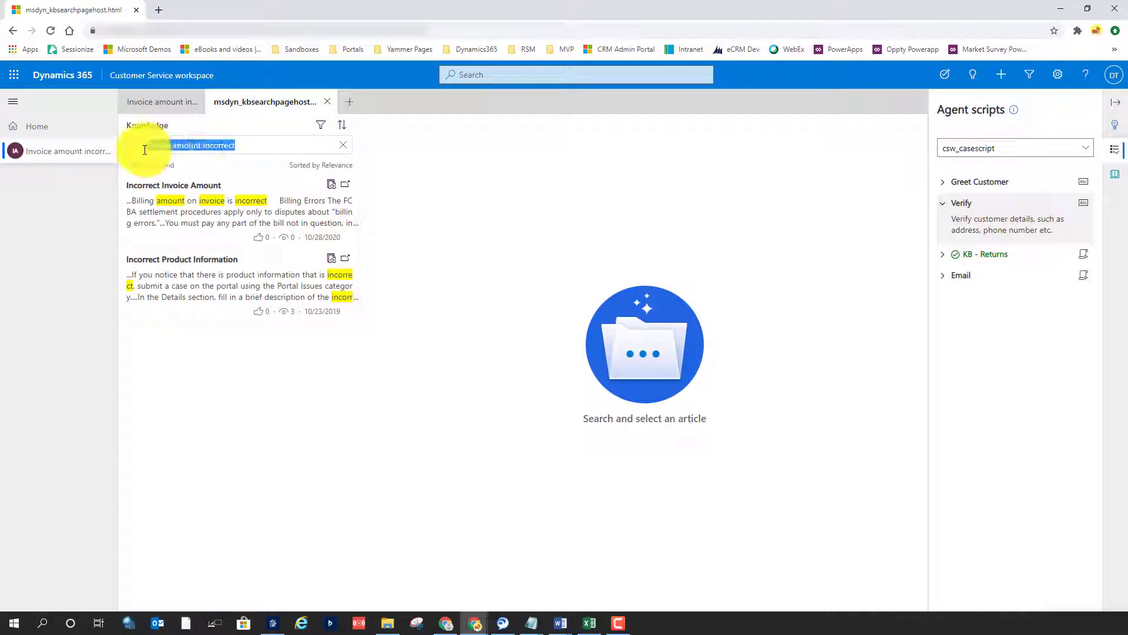
left_click(161, 102)
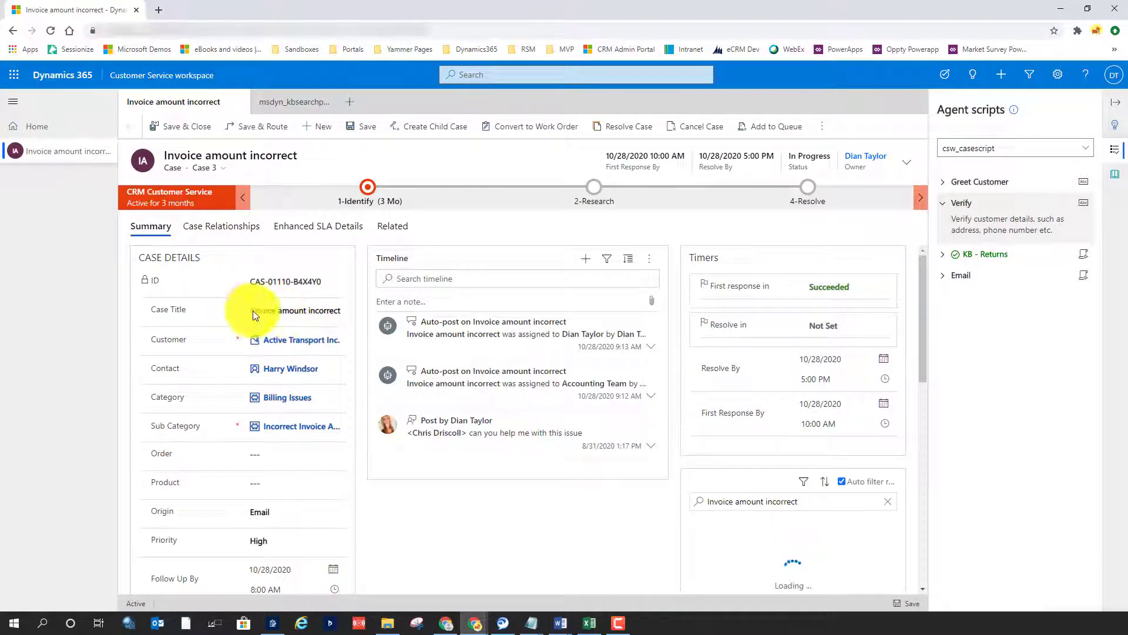
left_click(297, 311)
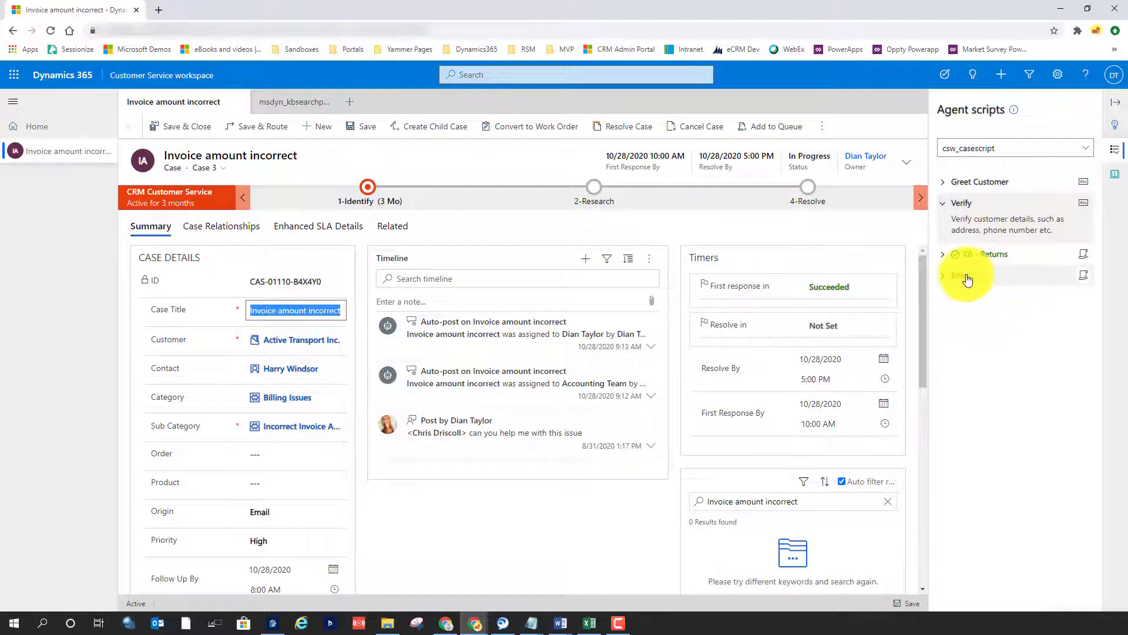
Run the Email script step to draft a case email, and view the knowledge search for the case
left_click(1084, 276)
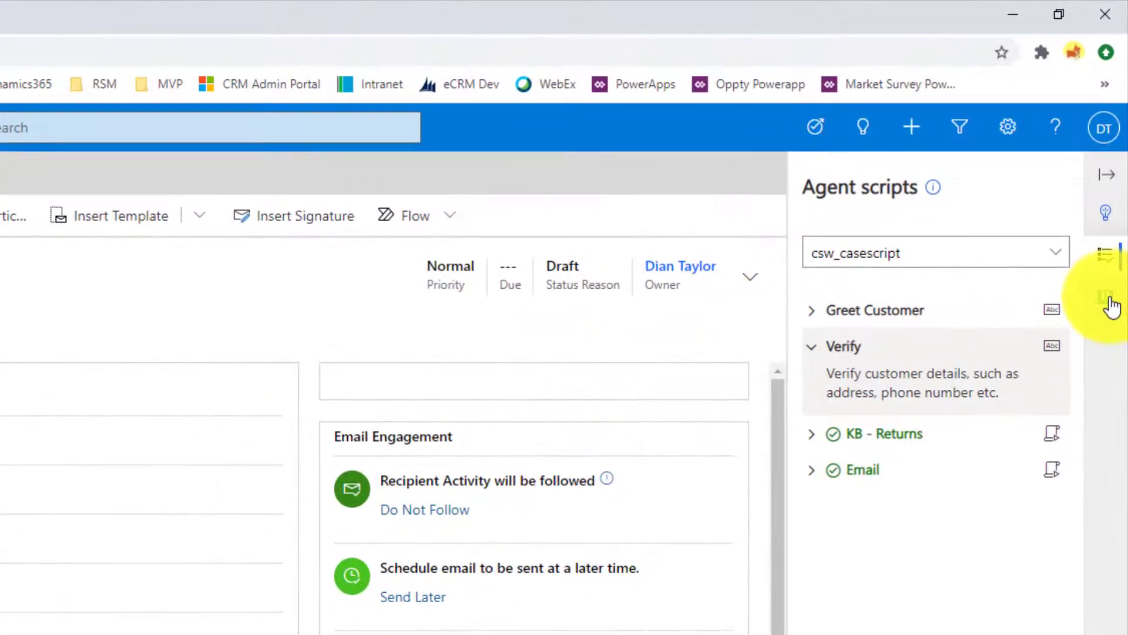
left_click(1107, 298)
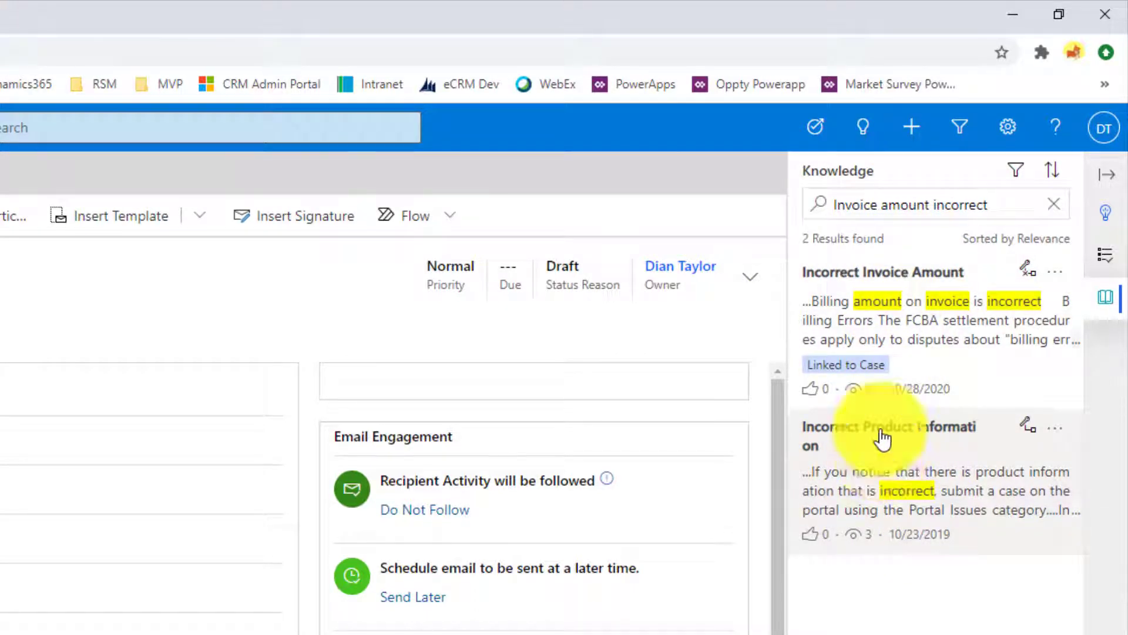
left_click_drag(999, 203, 834, 205)
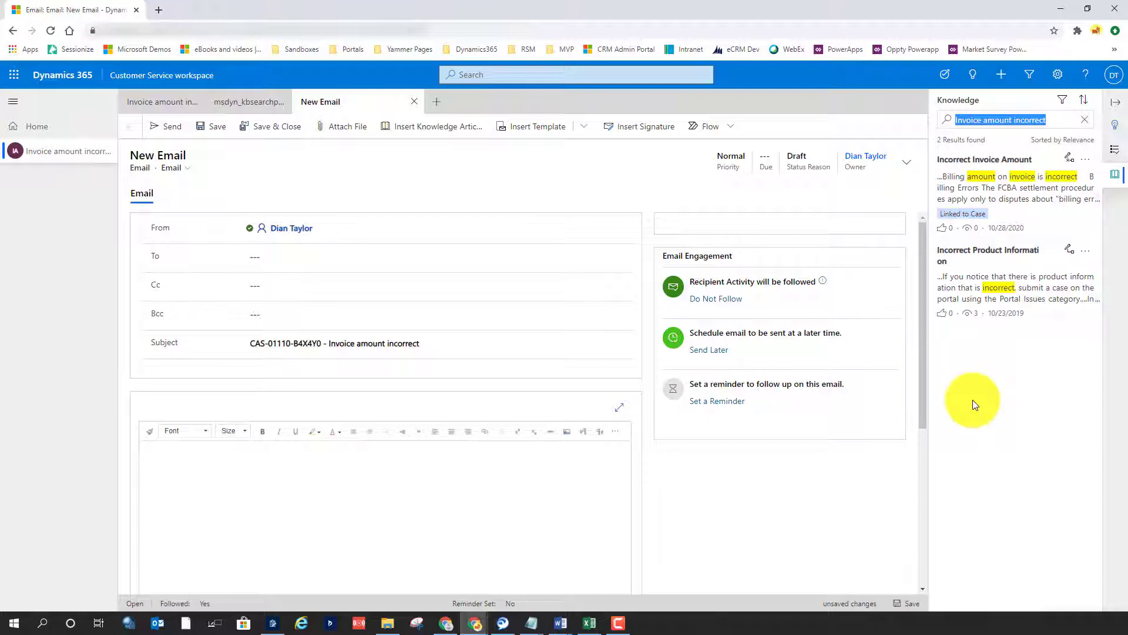
Close the new email without saving its changes, and close the knowledge search page to return to the case
left_click(414, 102)
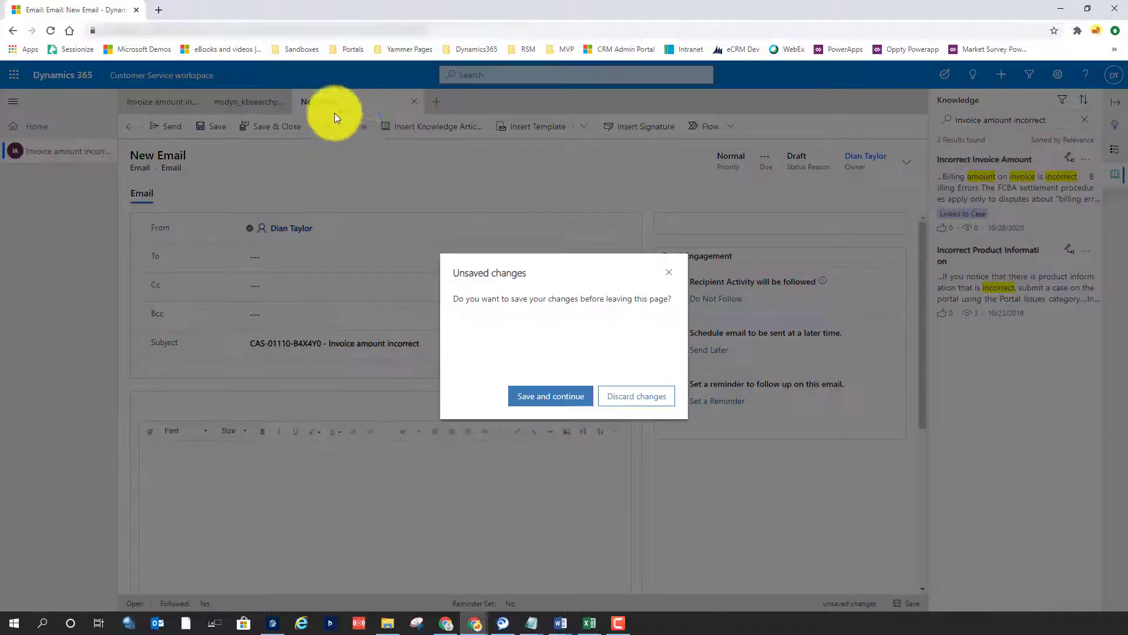
left_click(639, 397)
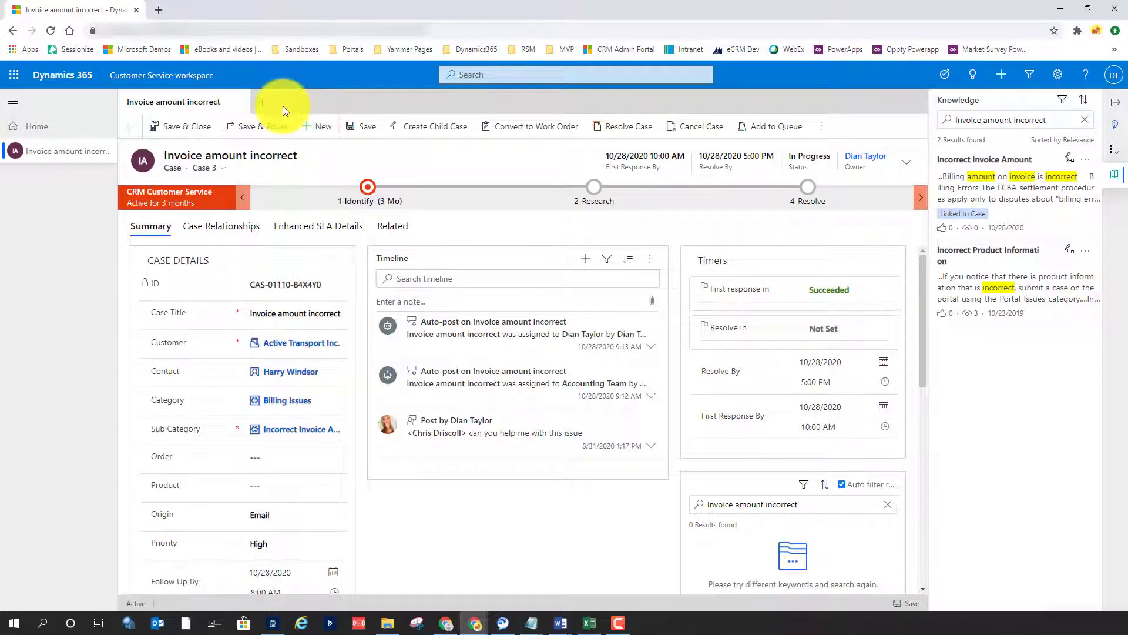
Duplicate the browser tab and switch the copy to the Customer Service Hub app, leaving the workspace app
right_click(91, 10)
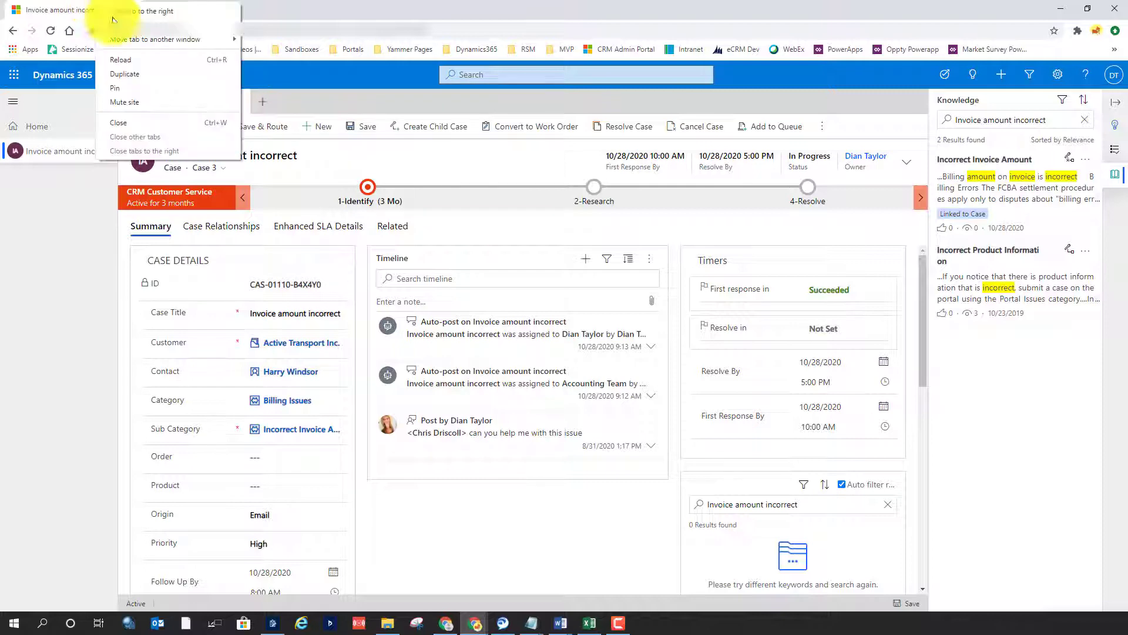
left_click(149, 69)
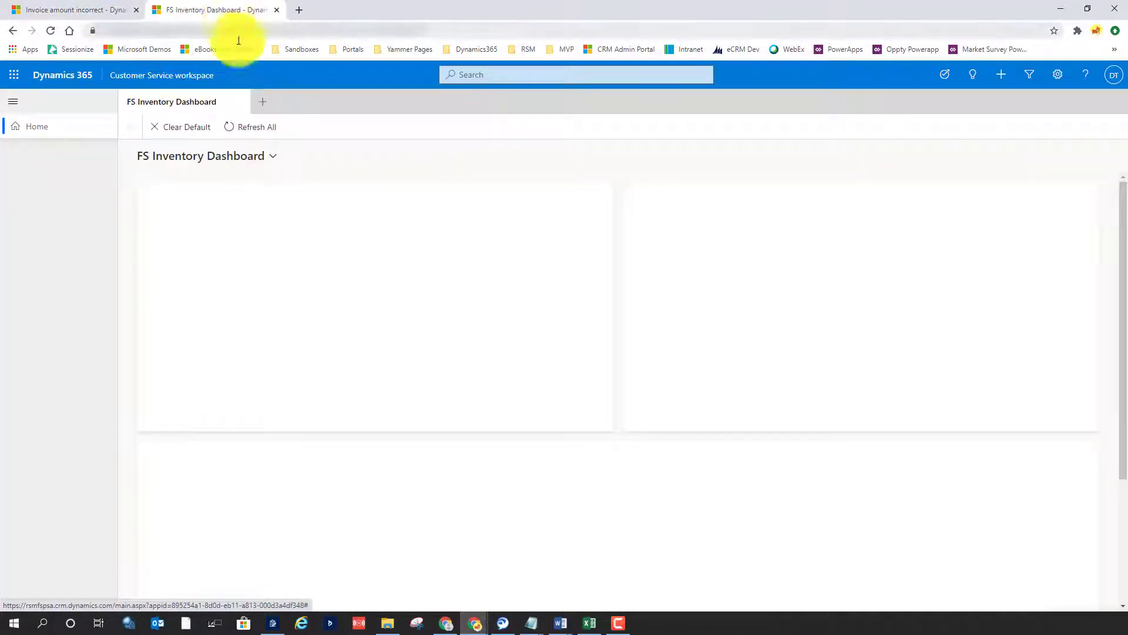
left_click(188, 78)
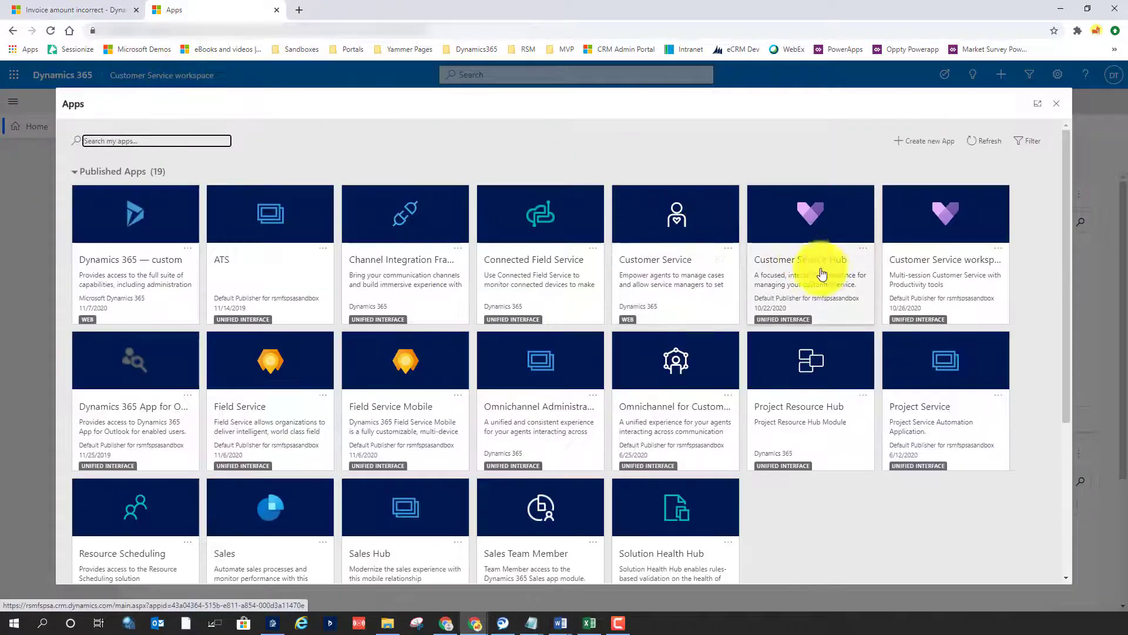
left_click(825, 274)
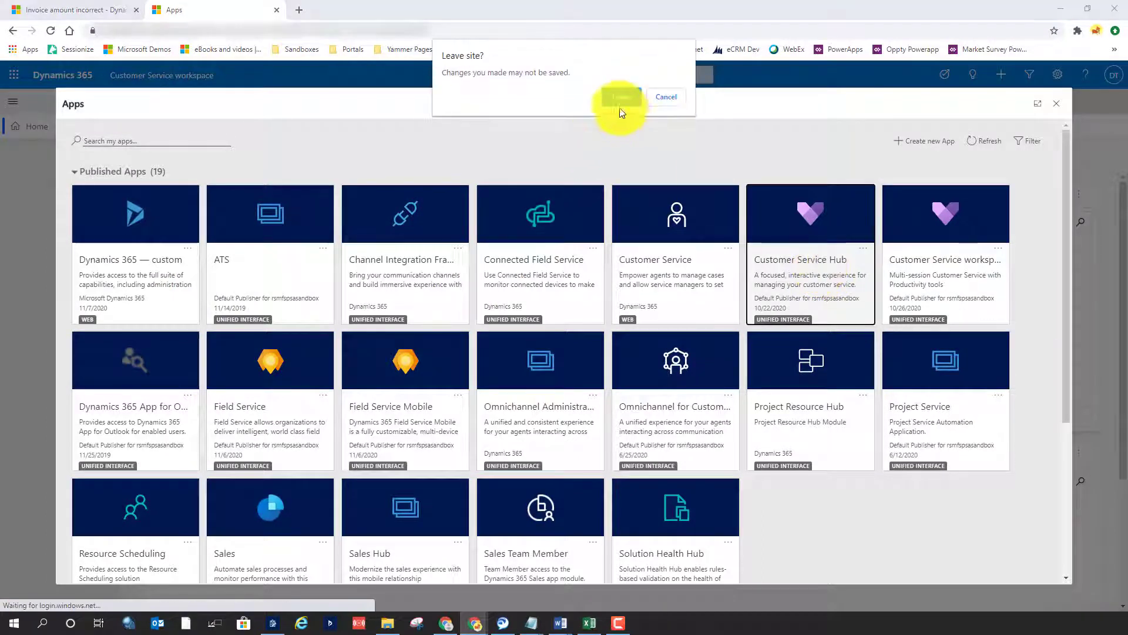
left_click(614, 96)
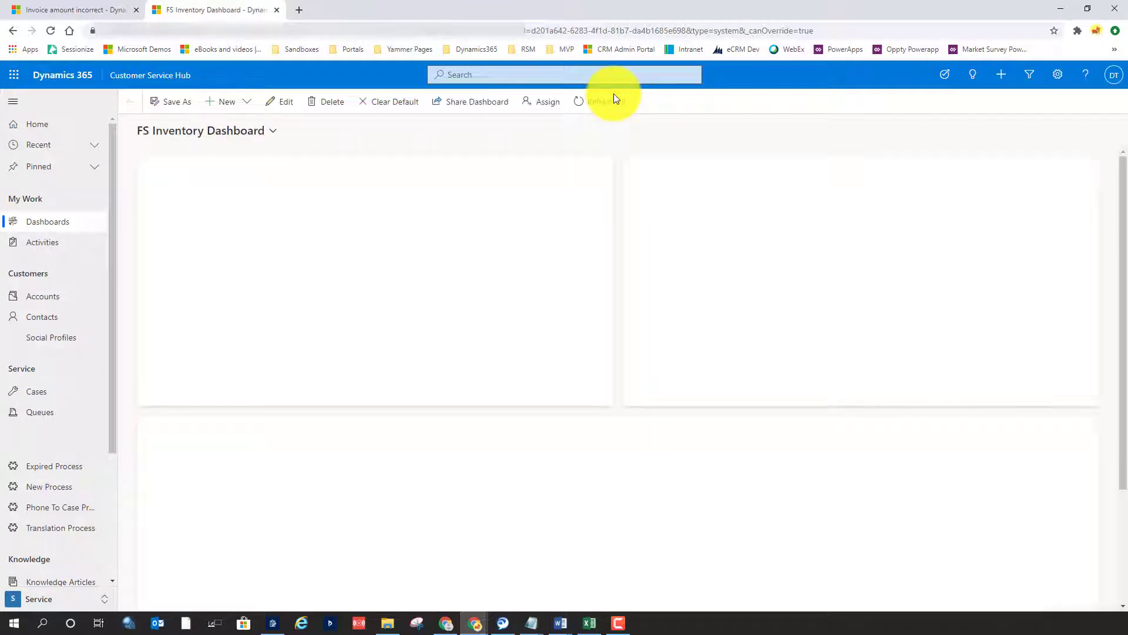
Switch the Customer Service Hub from the Service area to the Service Management area
scroll(104, 502, "down", 2)
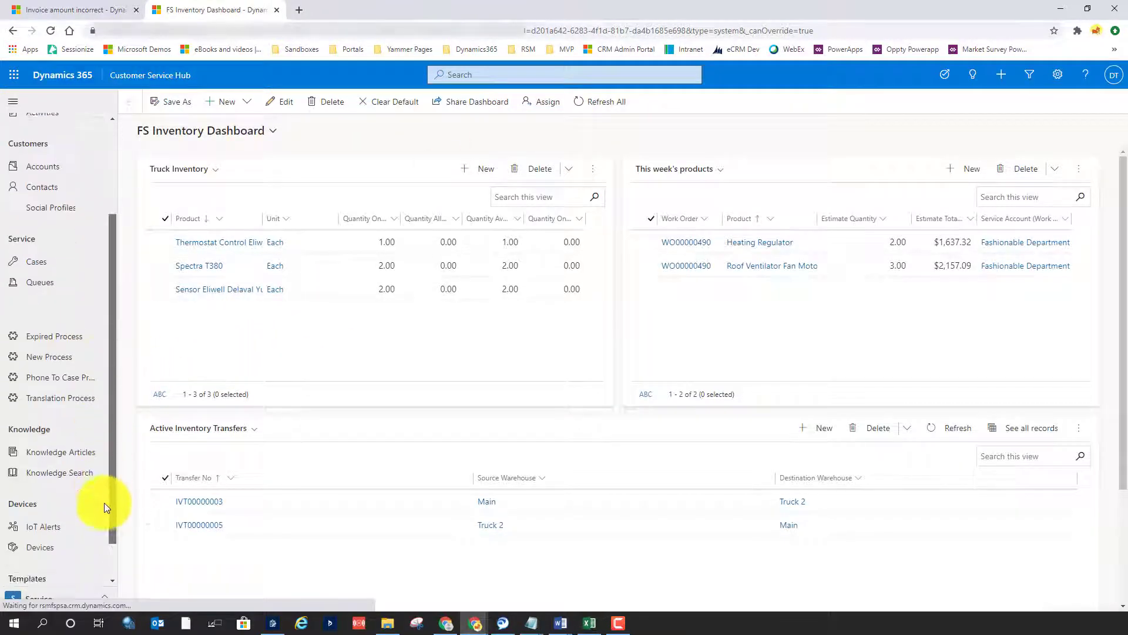
scroll(104, 503, "down", 2)
left_click(61, 598)
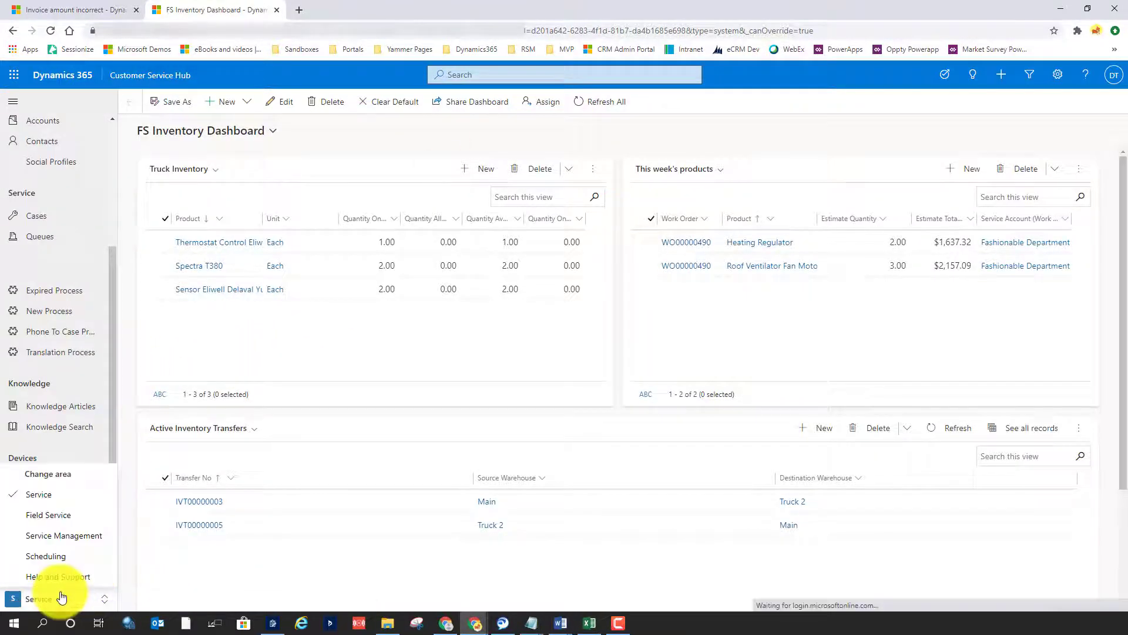
left_click(51, 535)
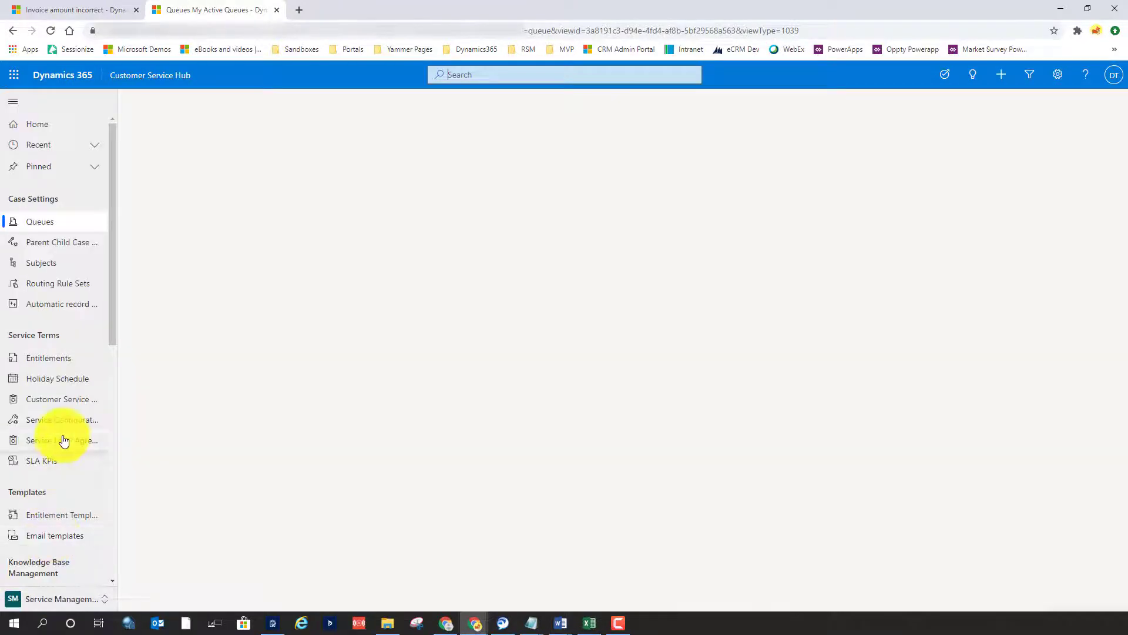
Open the management page for Suggestions in the Analytics and Insights settings
scroll(112, 295, "down", 2)
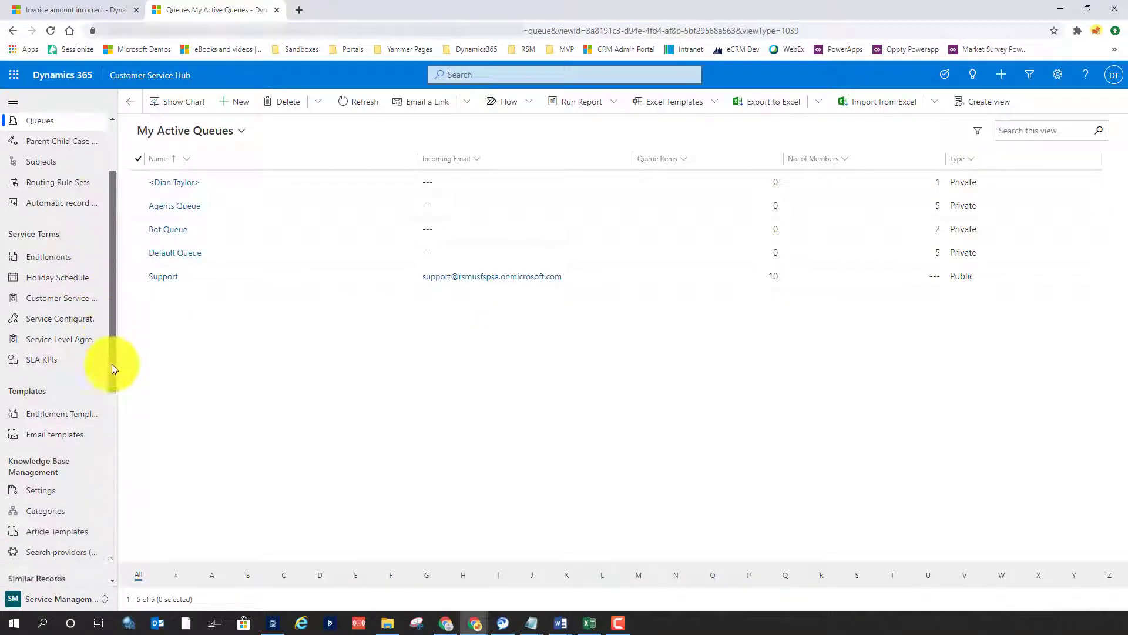
scroll(111, 470, "down", 5)
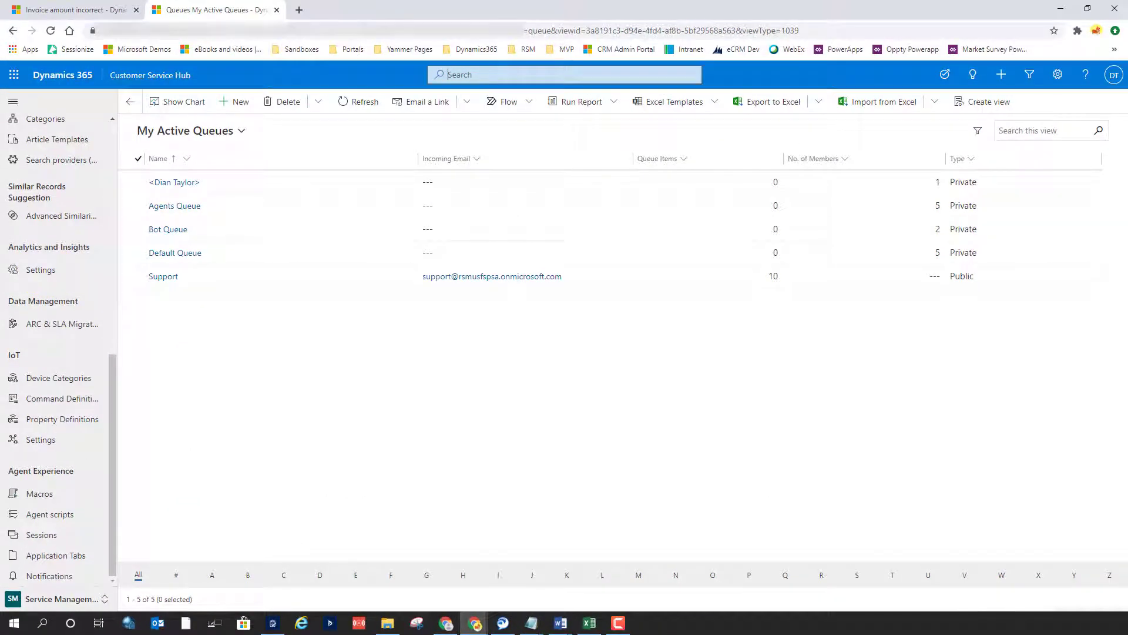
key("F10")
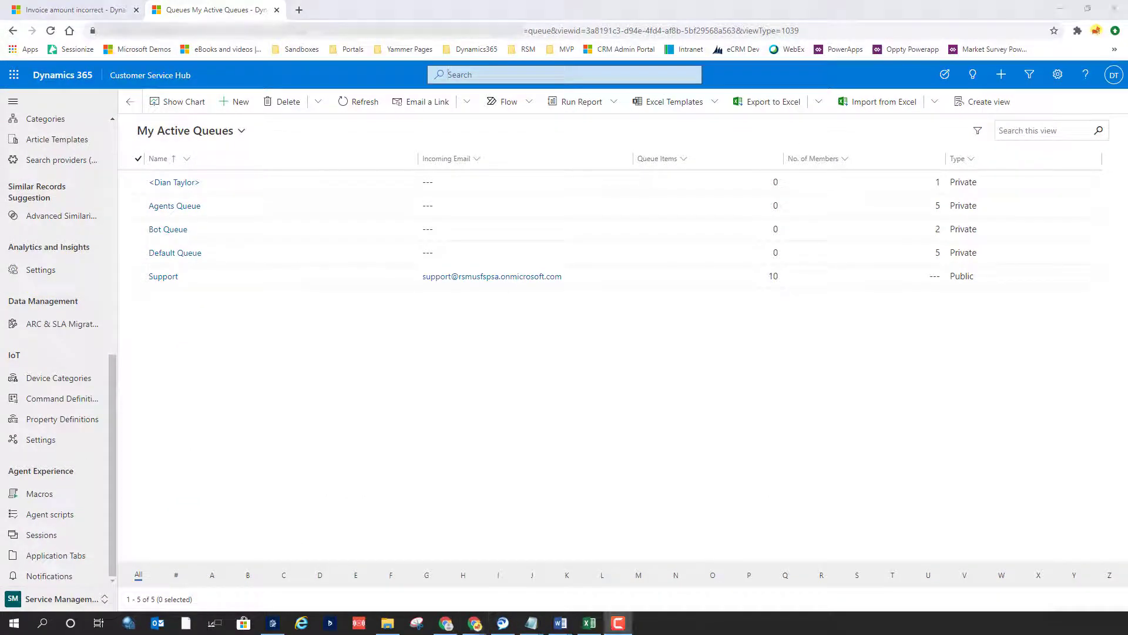
left_click(39, 272)
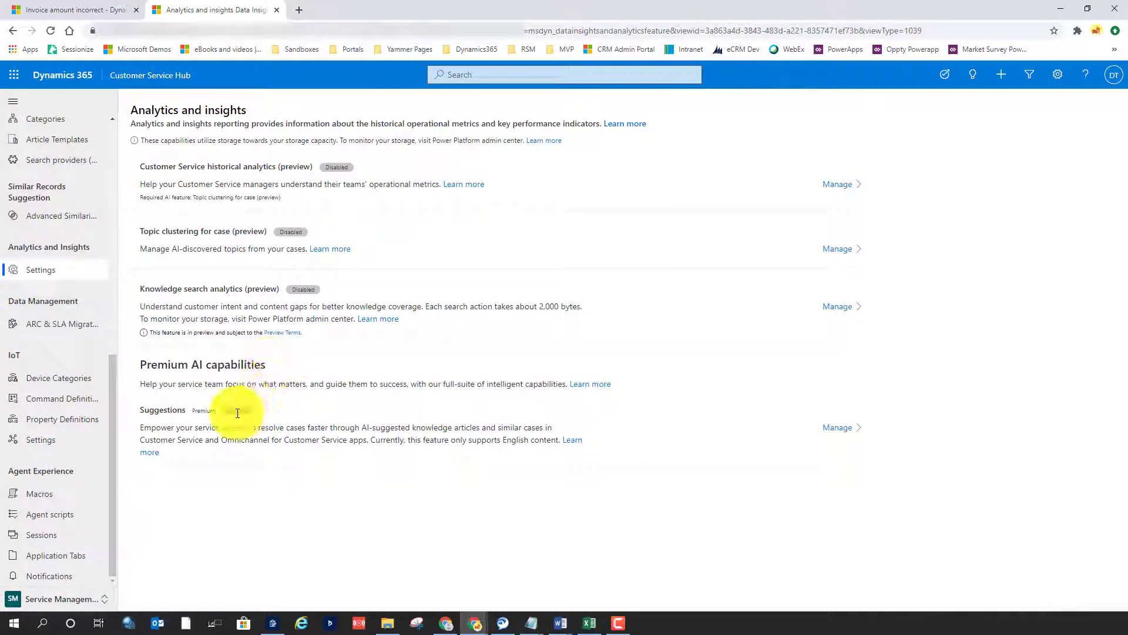
left_click(846, 427)
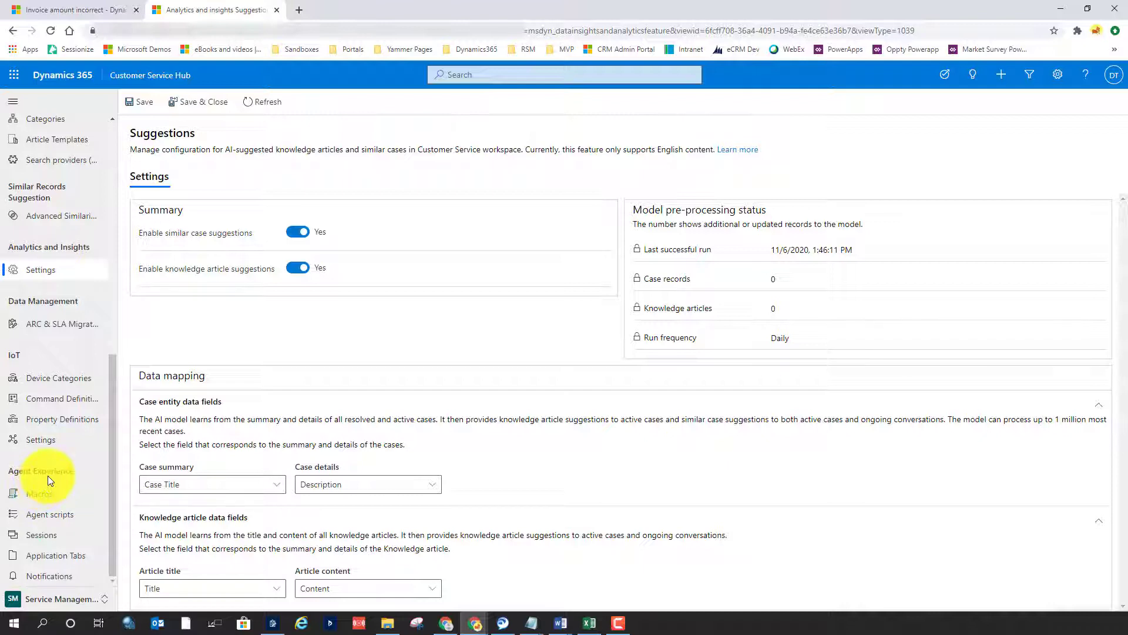
Open the csw_casescript agent script and compare its steps with the agent scripts shown on the workspace case
left_click(49, 517)
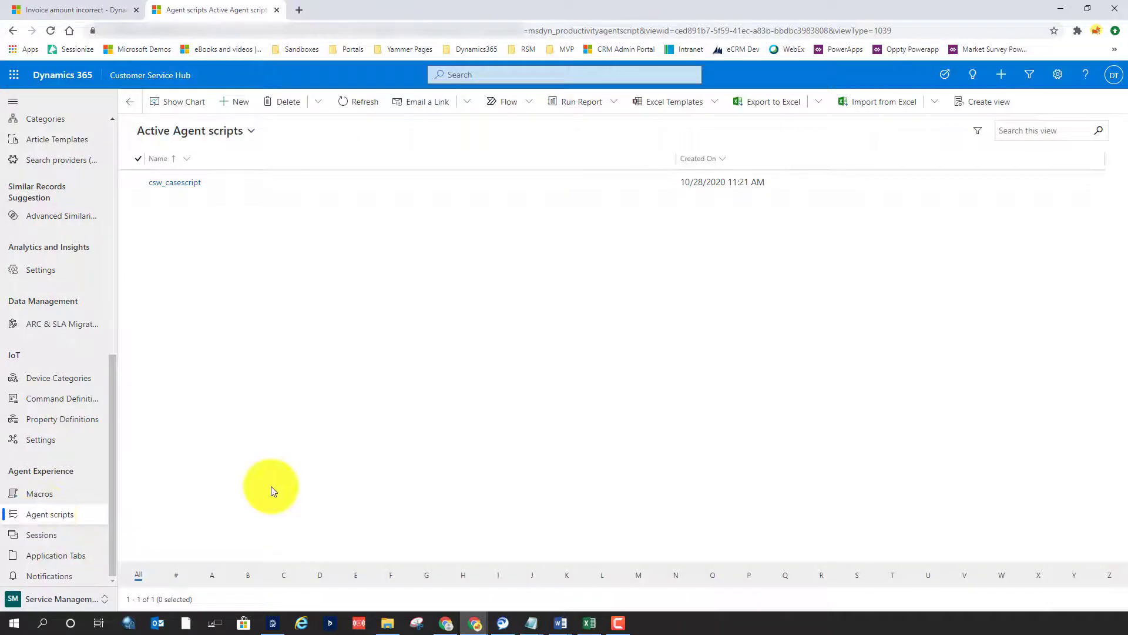
left_click(168, 183)
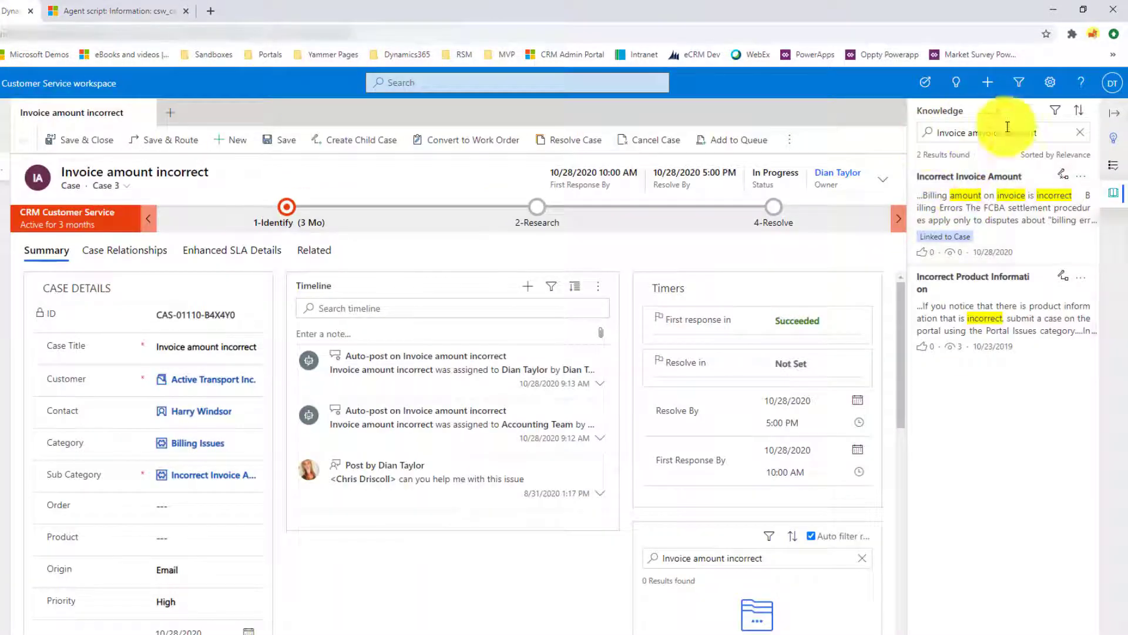
left_click(1113, 166)
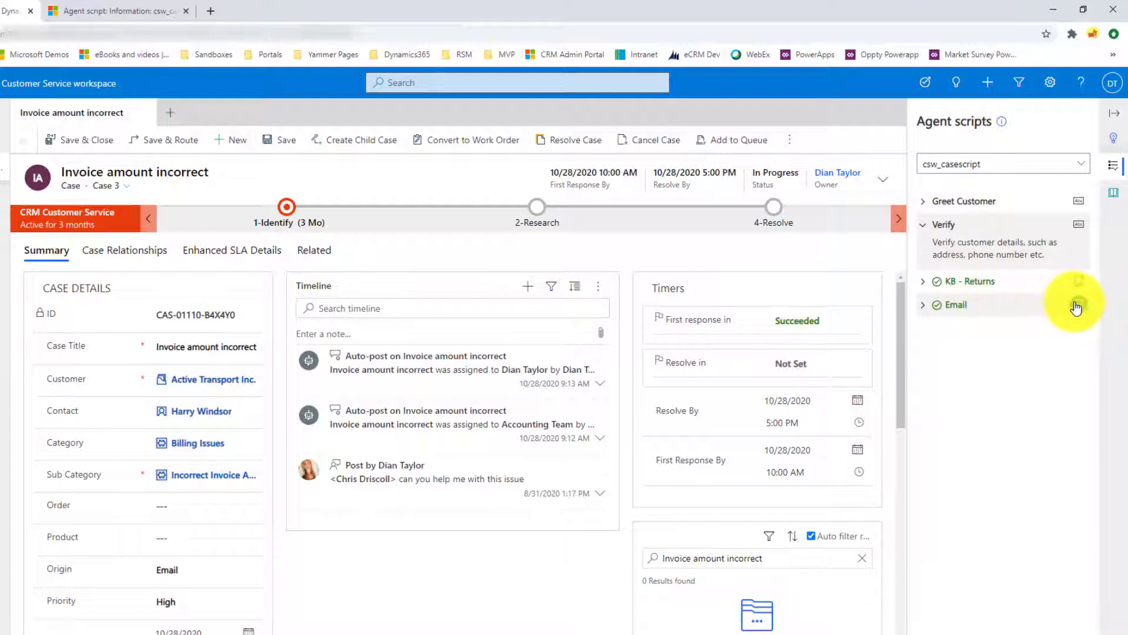
left_click(124, 11)
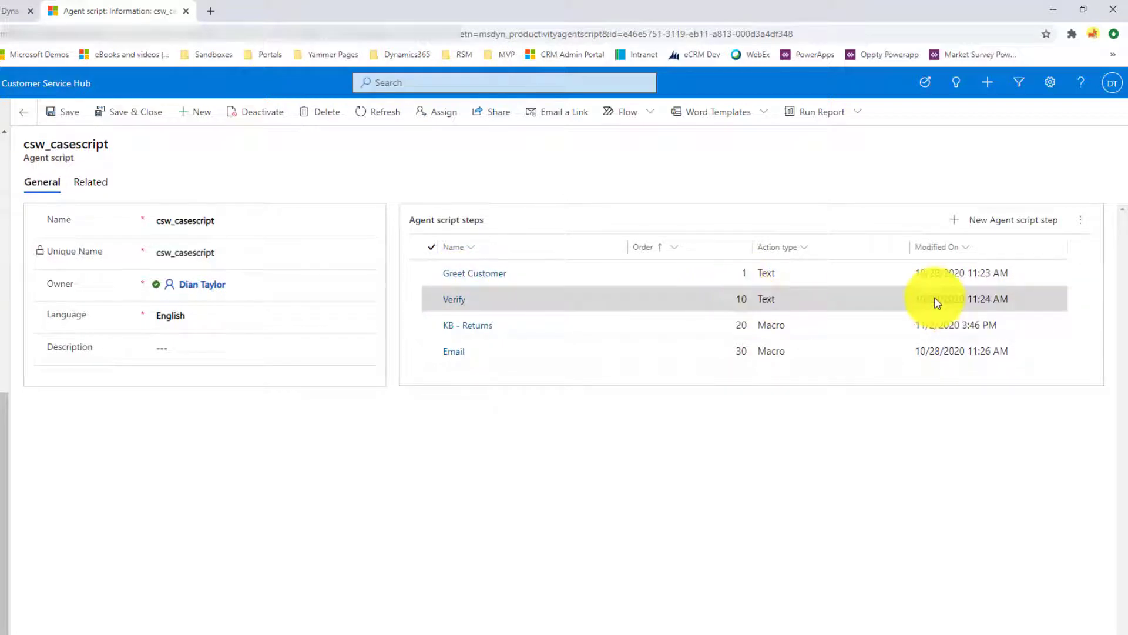
Start a new agent script step for csw_casescript and name it "Greet again"
left_click(993, 223)
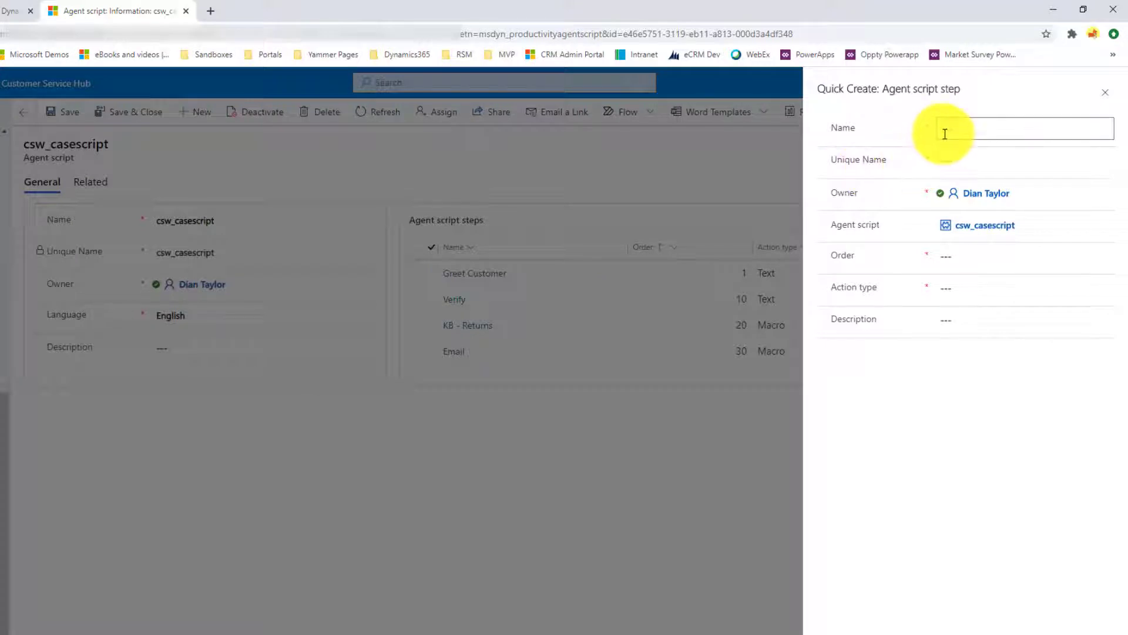
left_click(968, 127)
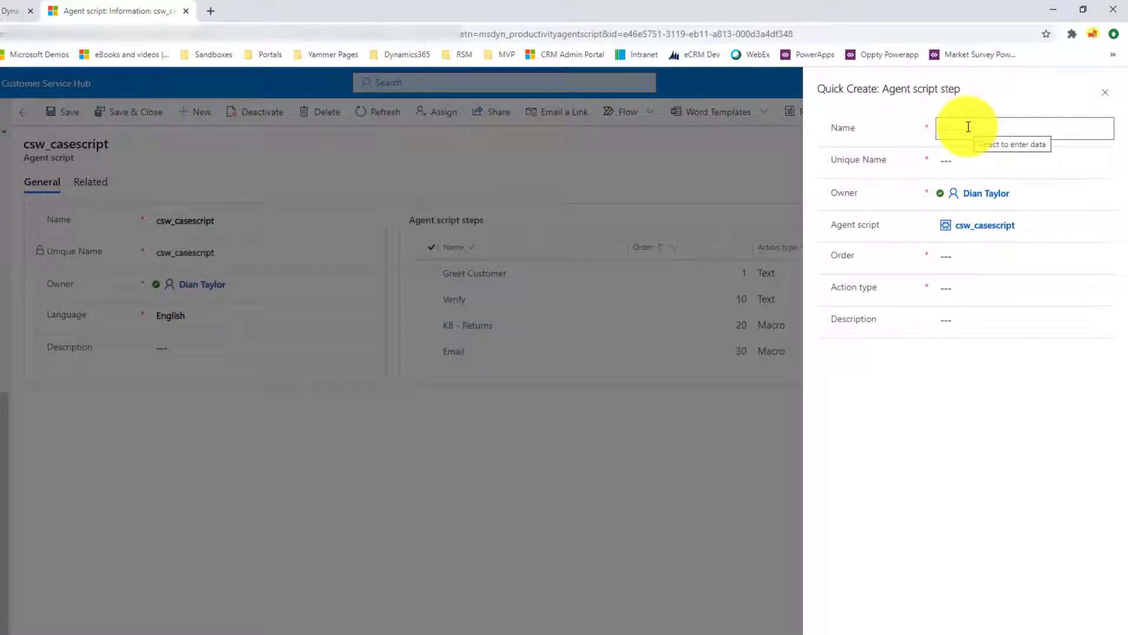
left_click(969, 127)
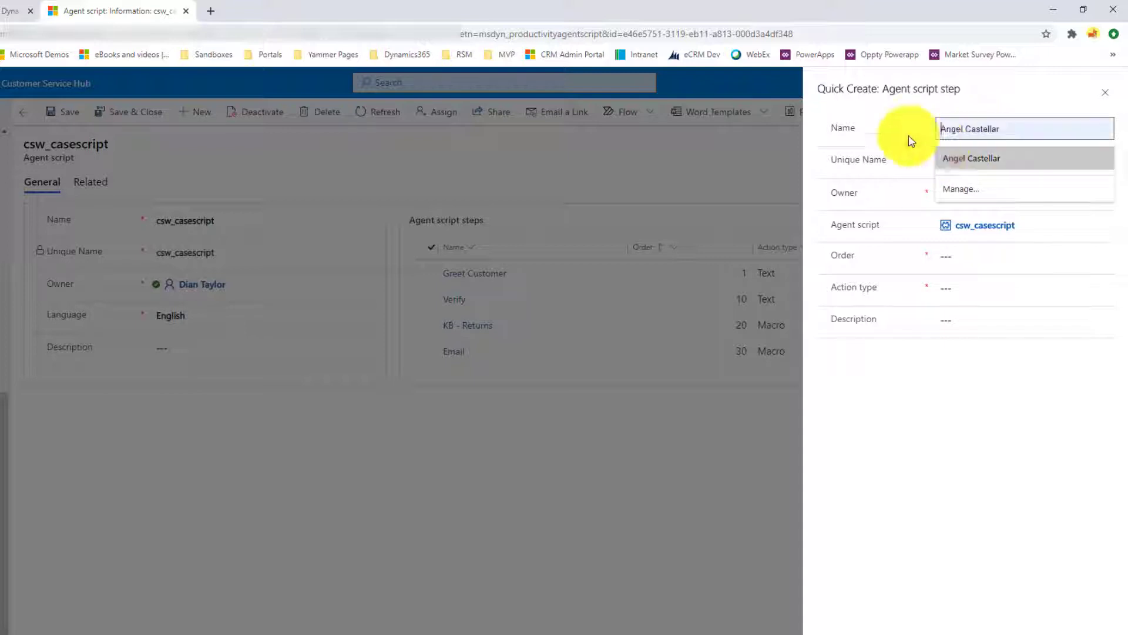
left_click(972, 104)
left_click(949, 130)
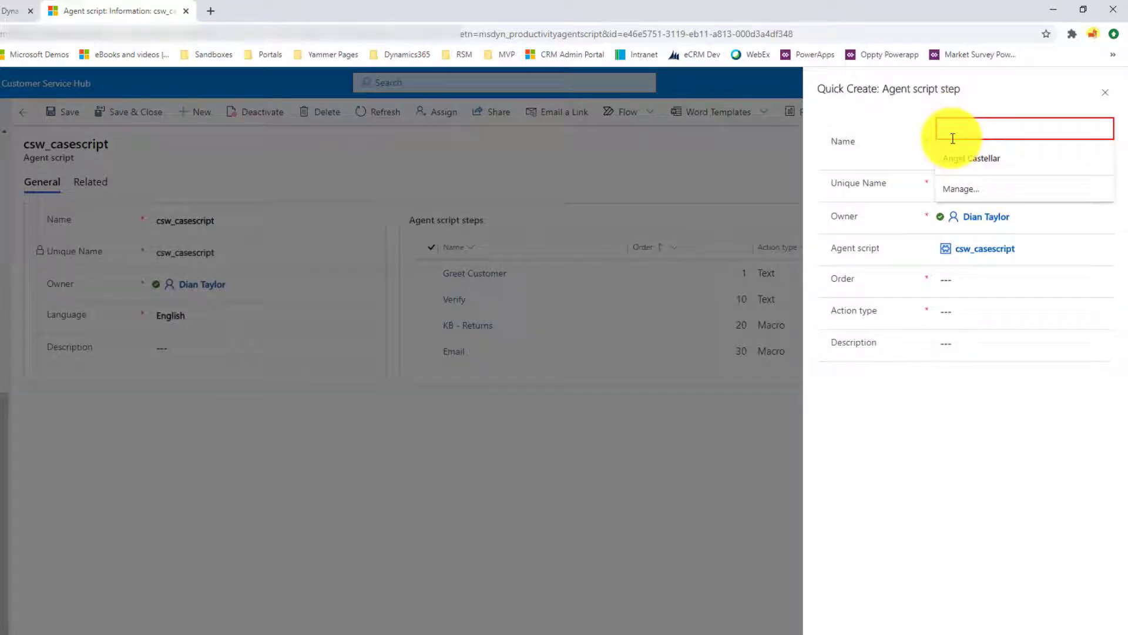
type("Reeet again")
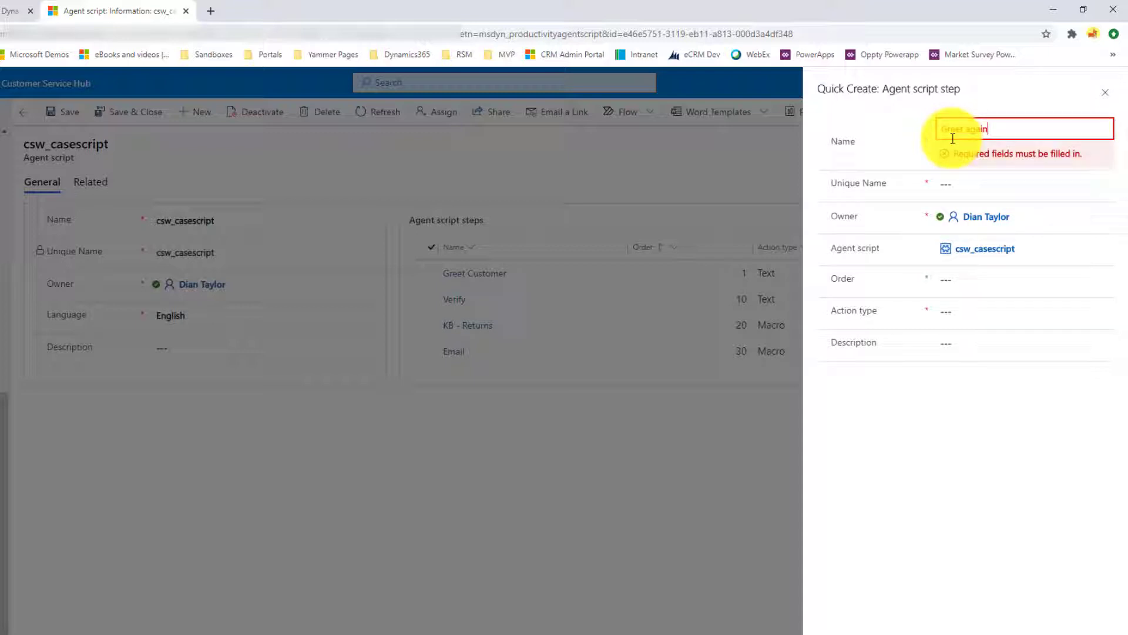
Set the new script step's unique name to greet_again
left_click(1007, 184)
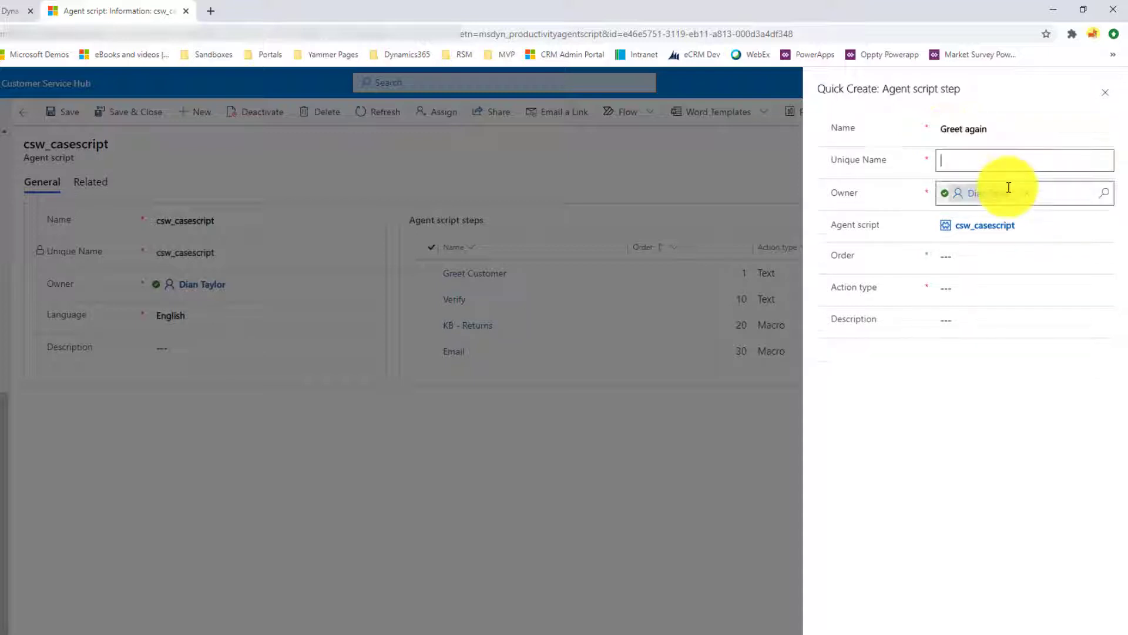
type("gre")
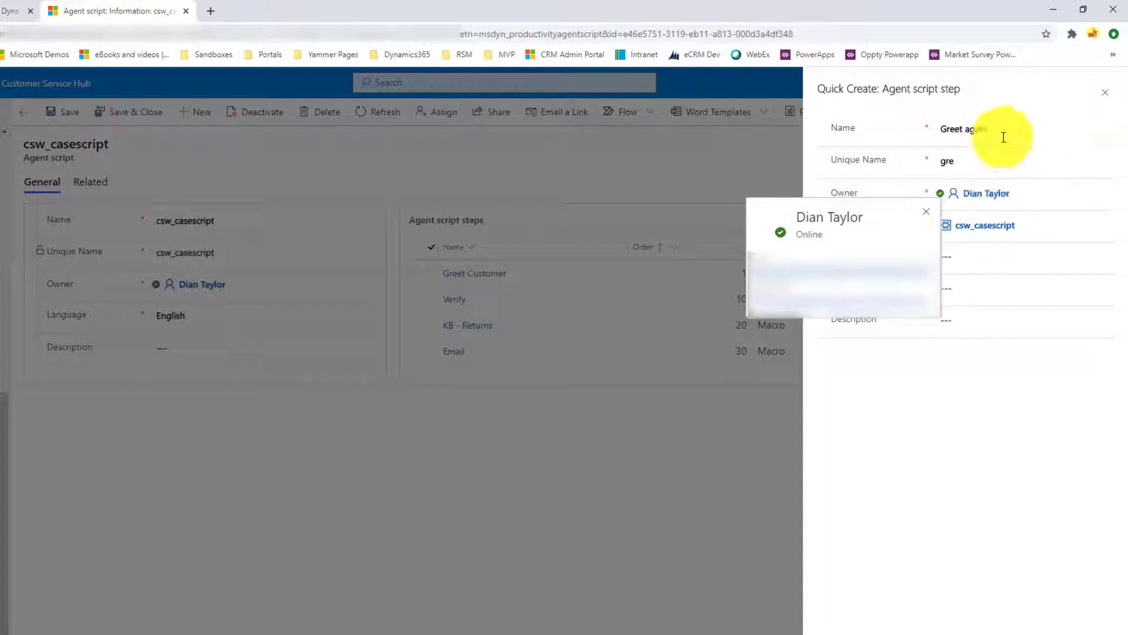
type("et_again")
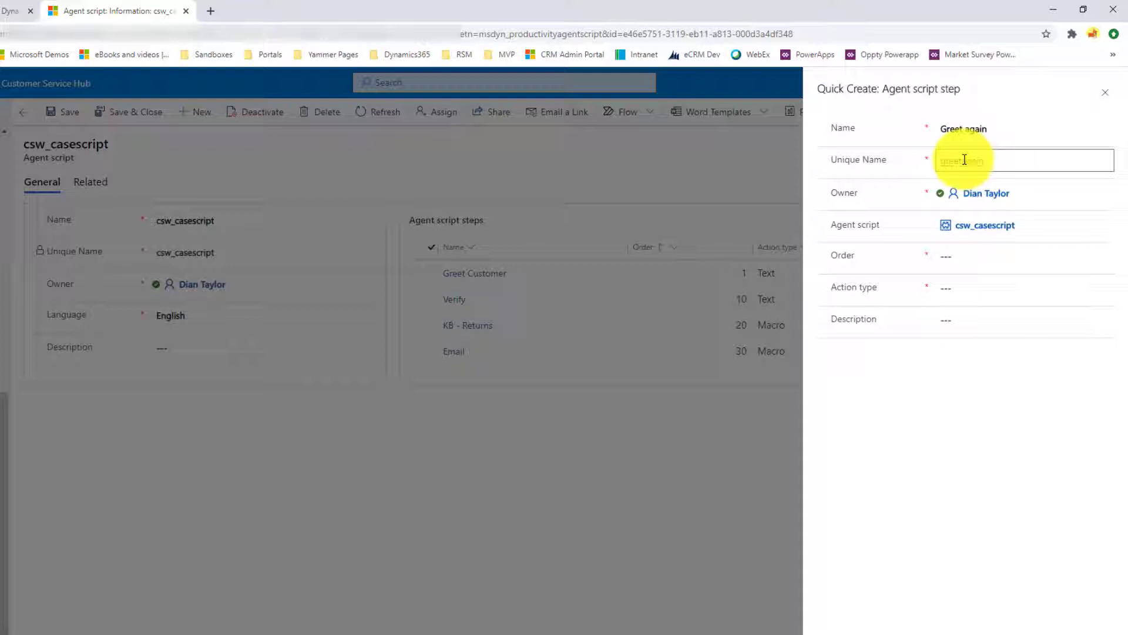
left_click(964, 160)
type("_again")
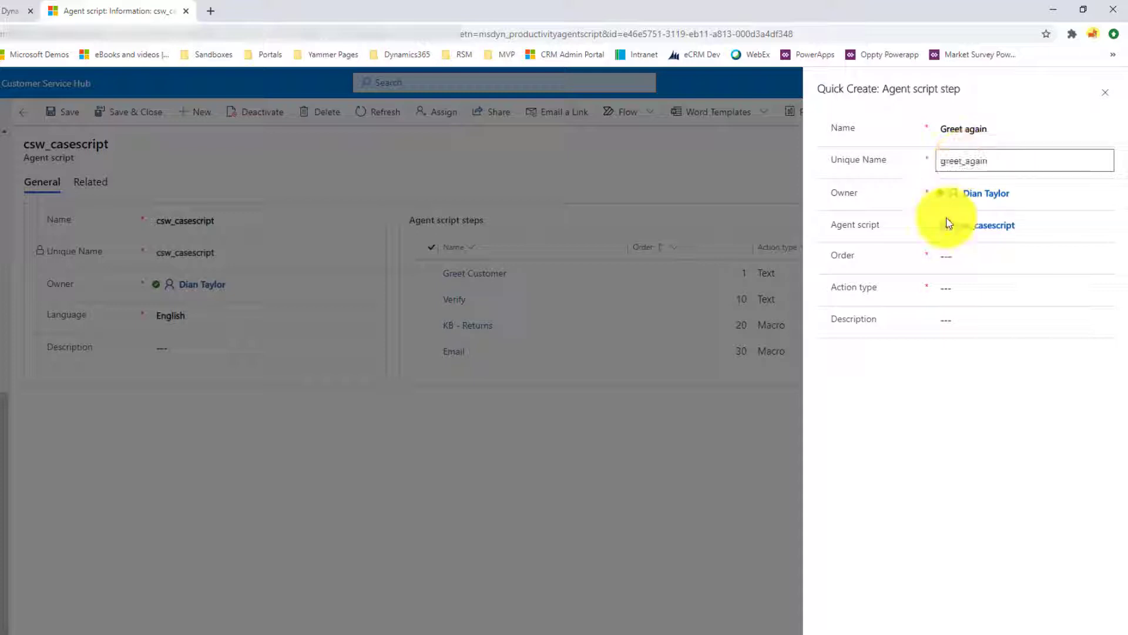
Set the new script step's order to 31 and show the available action types
left_click(980, 258)
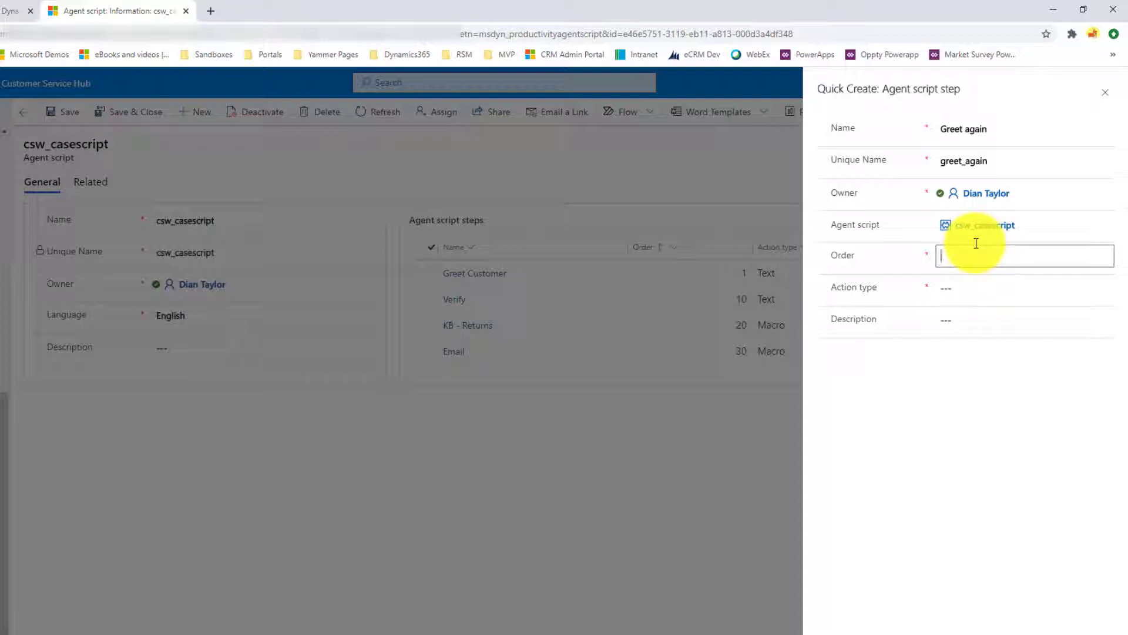
type("1")
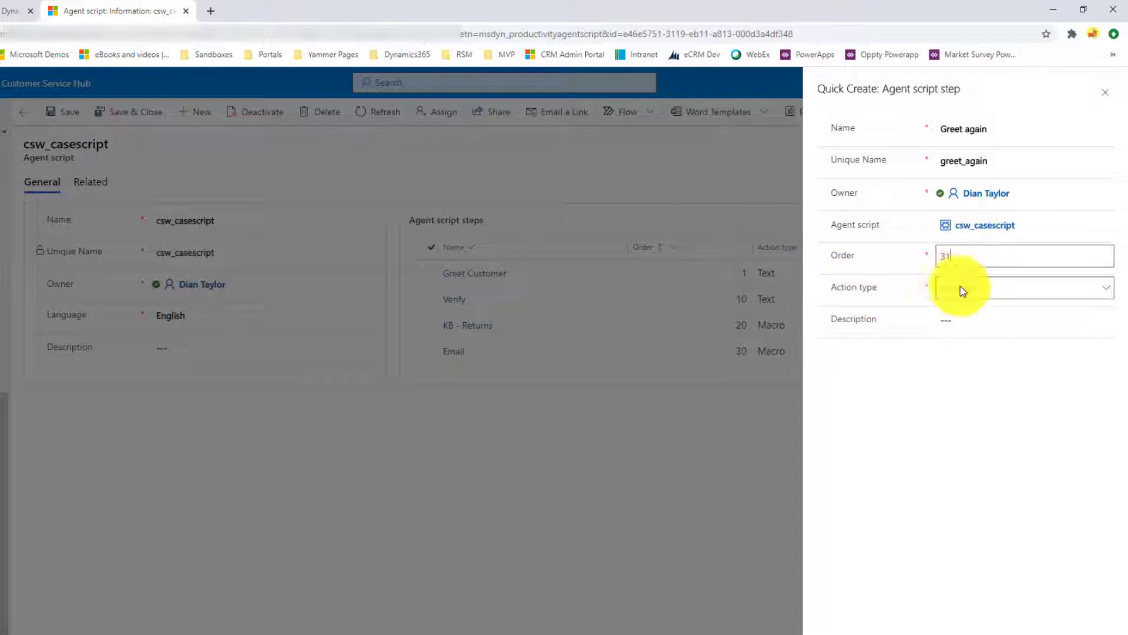
left_click(985, 290)
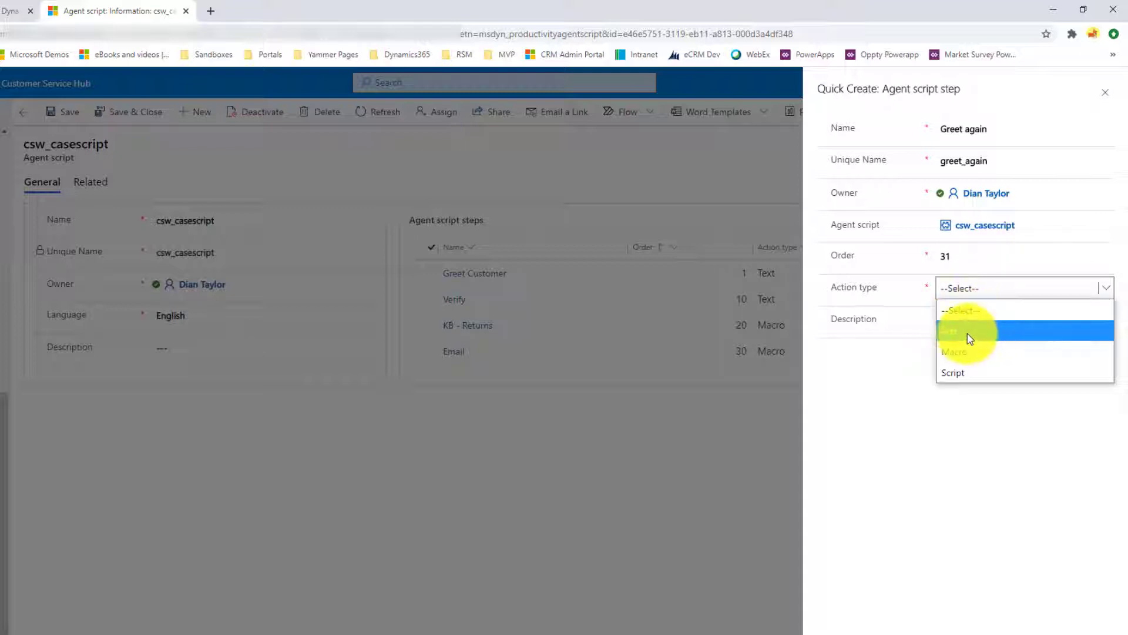
Expand the Greet Customer step of the agent script on the workspace case, and return to the new script step form
left_click(12, 10)
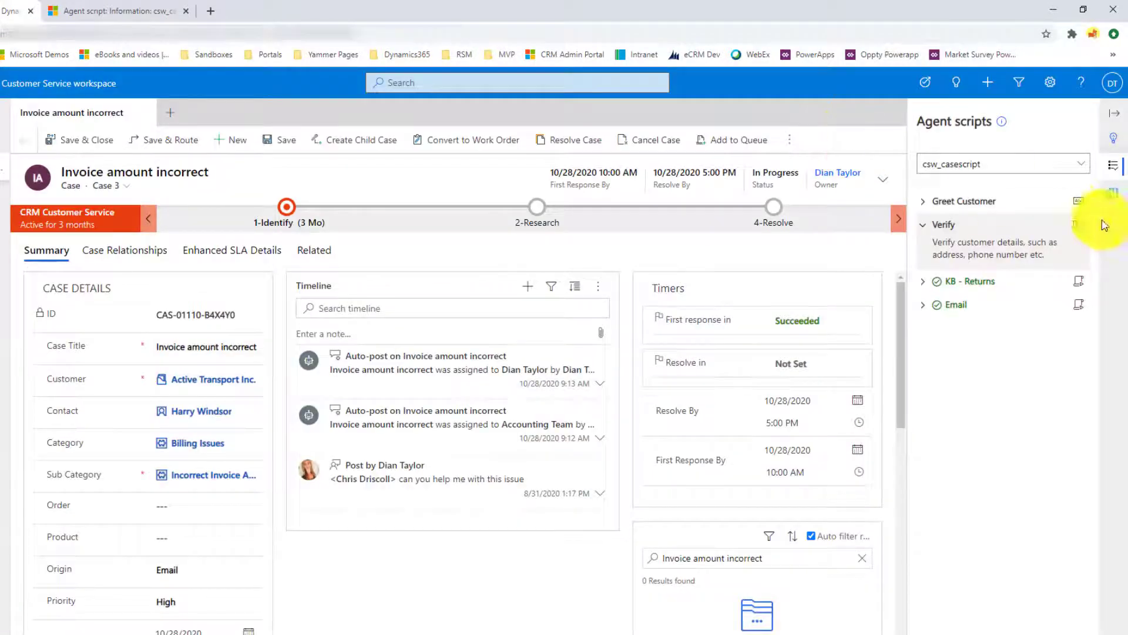
left_click(932, 204)
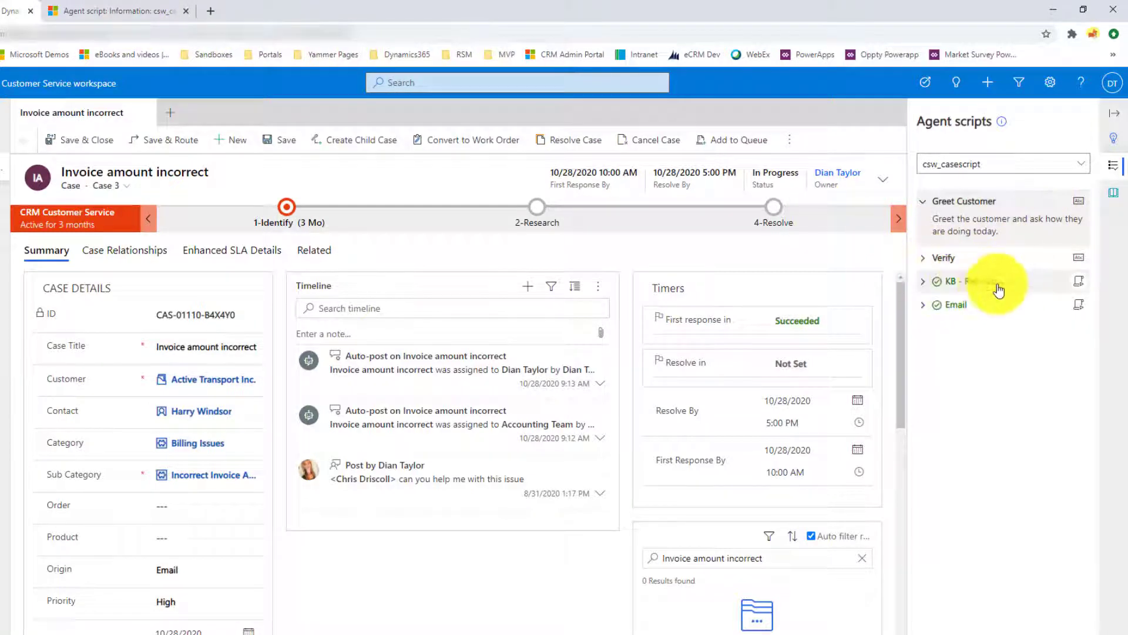
left_click(121, 12)
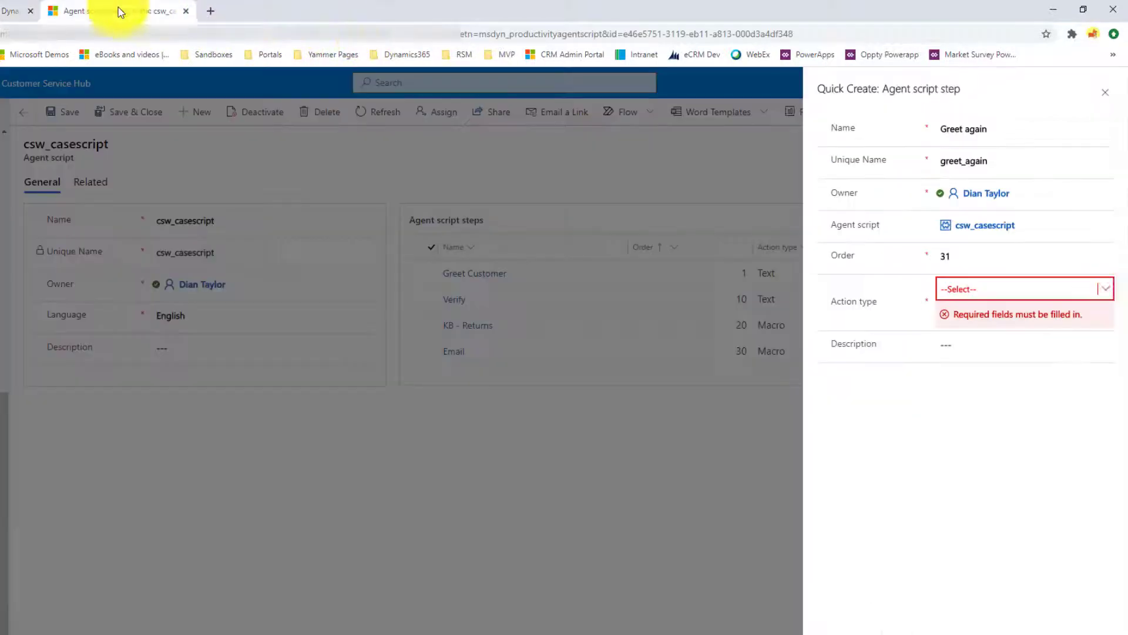
Try the Macro and Script action types for the new step and look up the available target scripts
left_click(1104, 289)
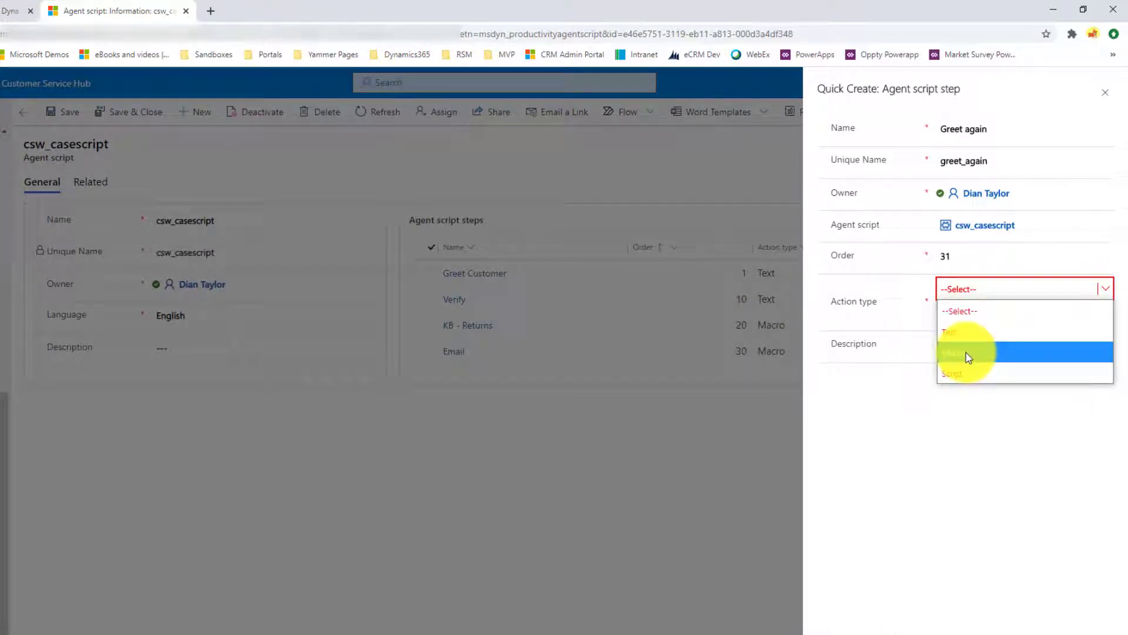
left_click(969, 356)
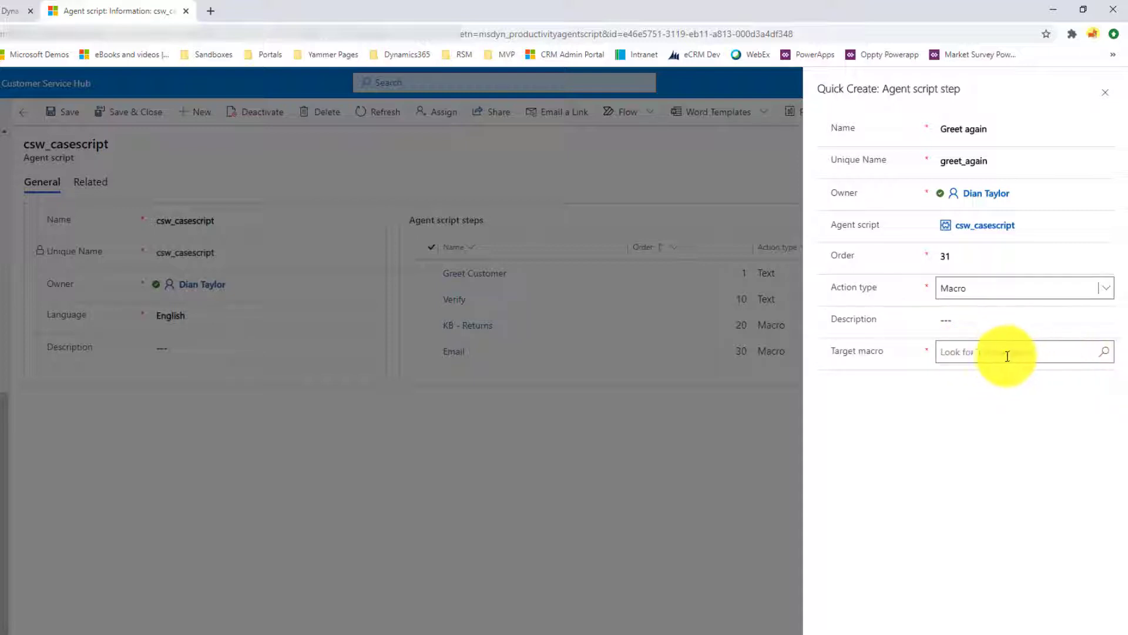
left_click(1107, 289)
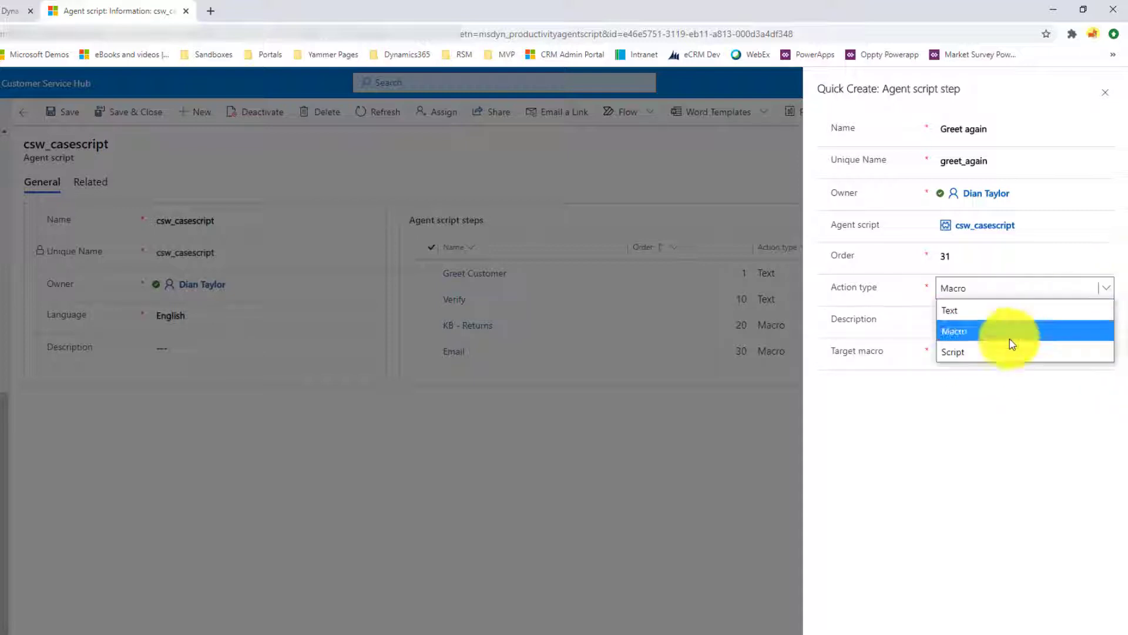
left_click(975, 352)
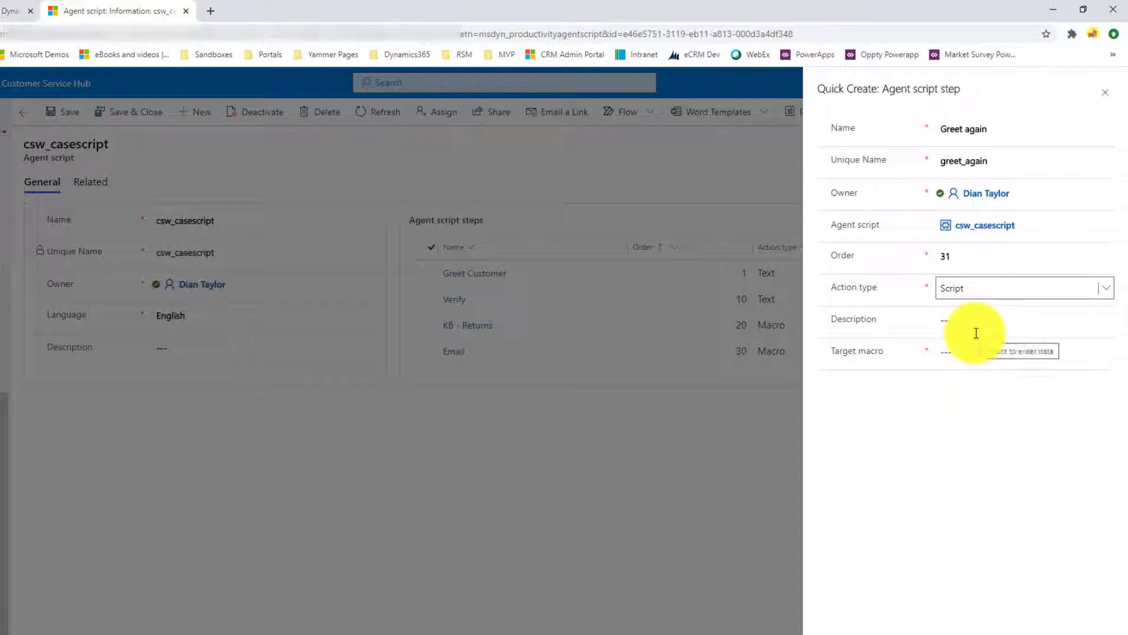
left_click(985, 351)
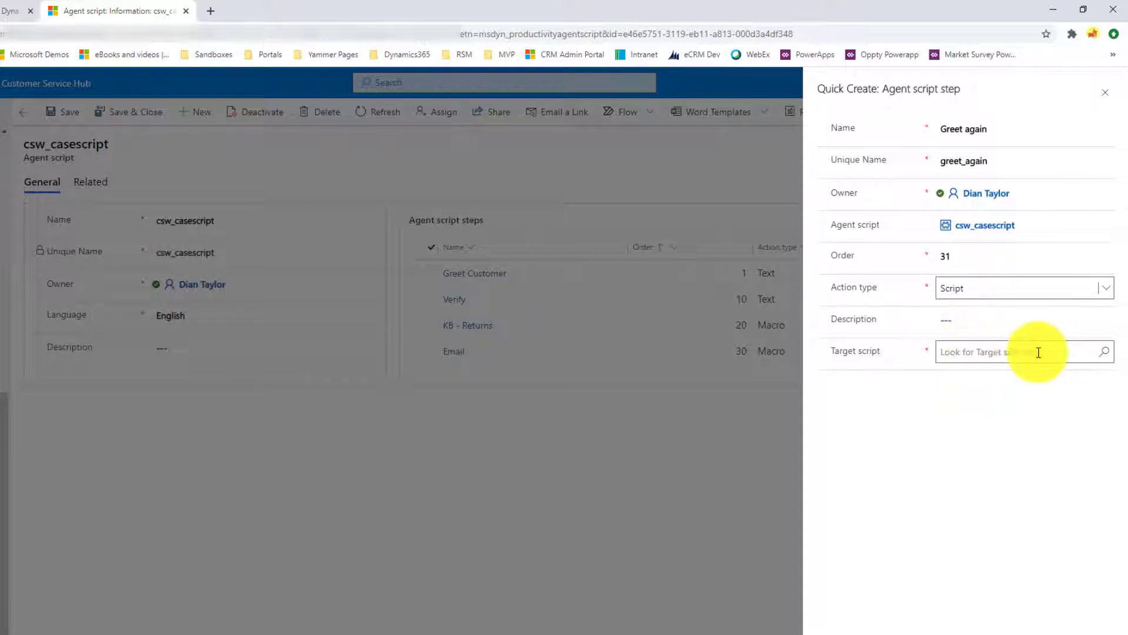
left_click(1102, 357)
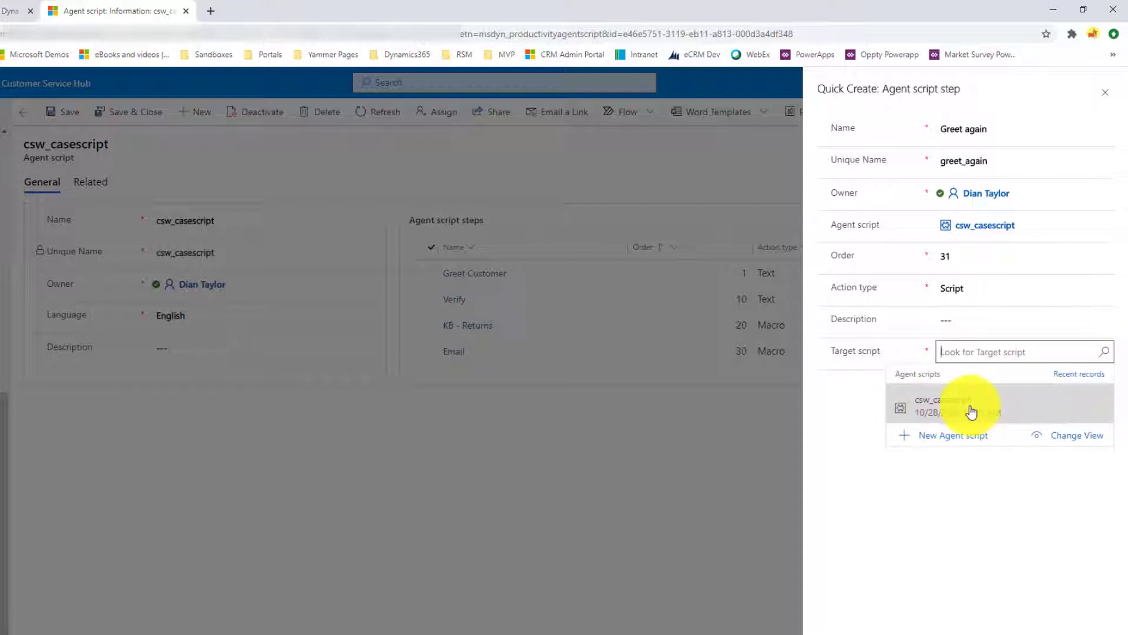
Set the step's action type to Text and enter "Say Goodbye" as the text instructions
left_click(1040, 288)
left_click(1040, 288)
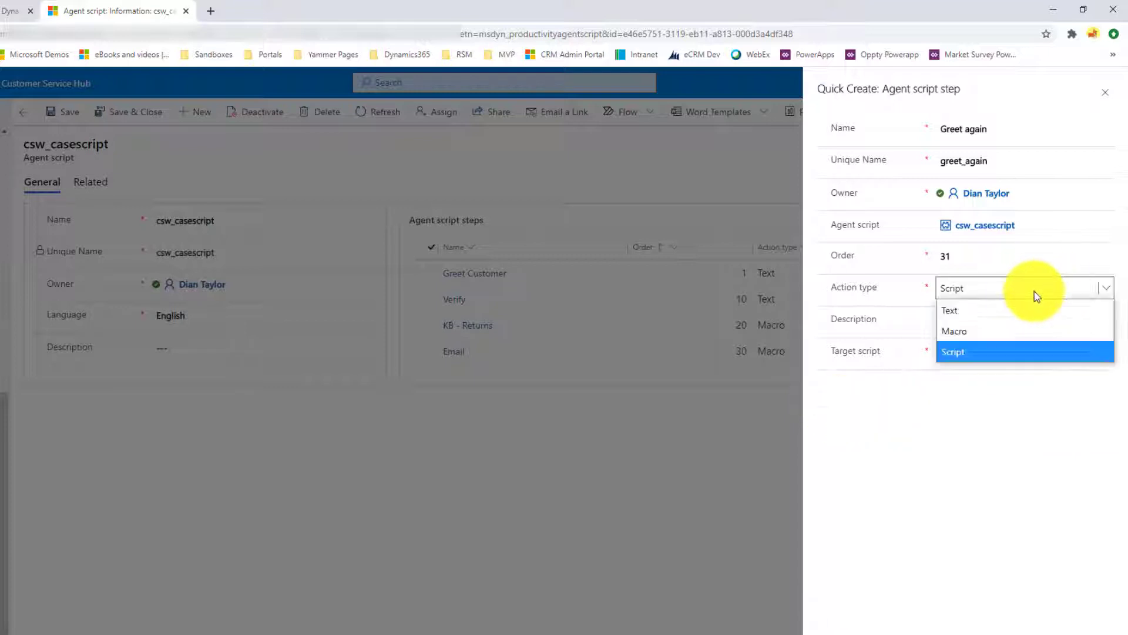
left_click(995, 310)
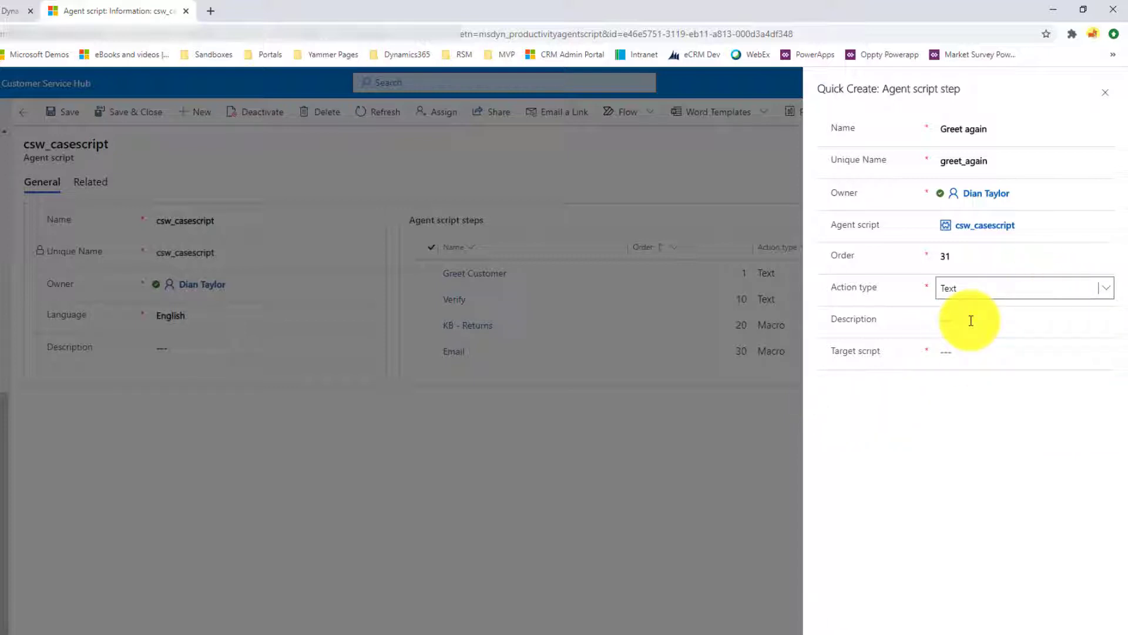
left_click(964, 320)
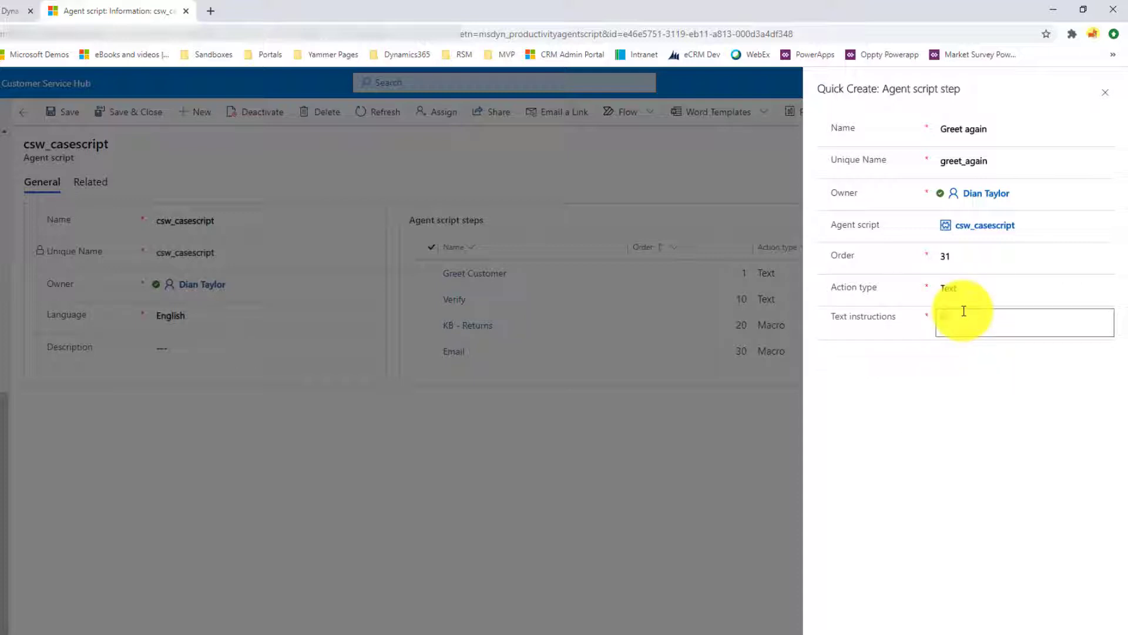
type("Say Goodbye")
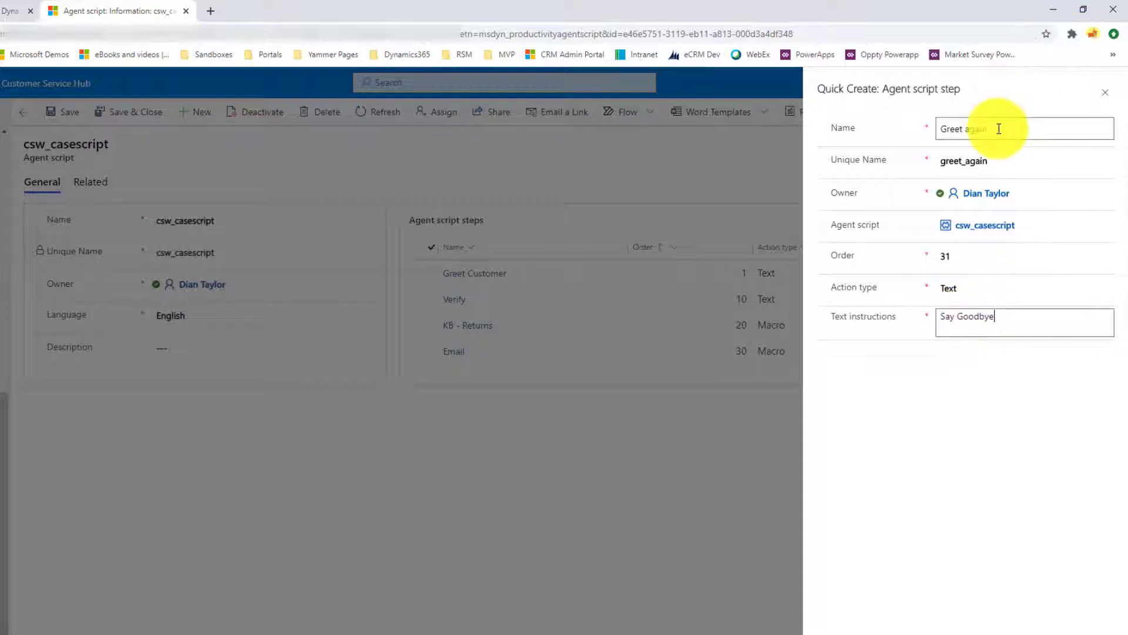
Rename the script step Goodbye with unique name new_goodbye, save it and find it in the list of agent script steps
left_click_drag(1000, 128, 900, 126)
type("Goodbye")
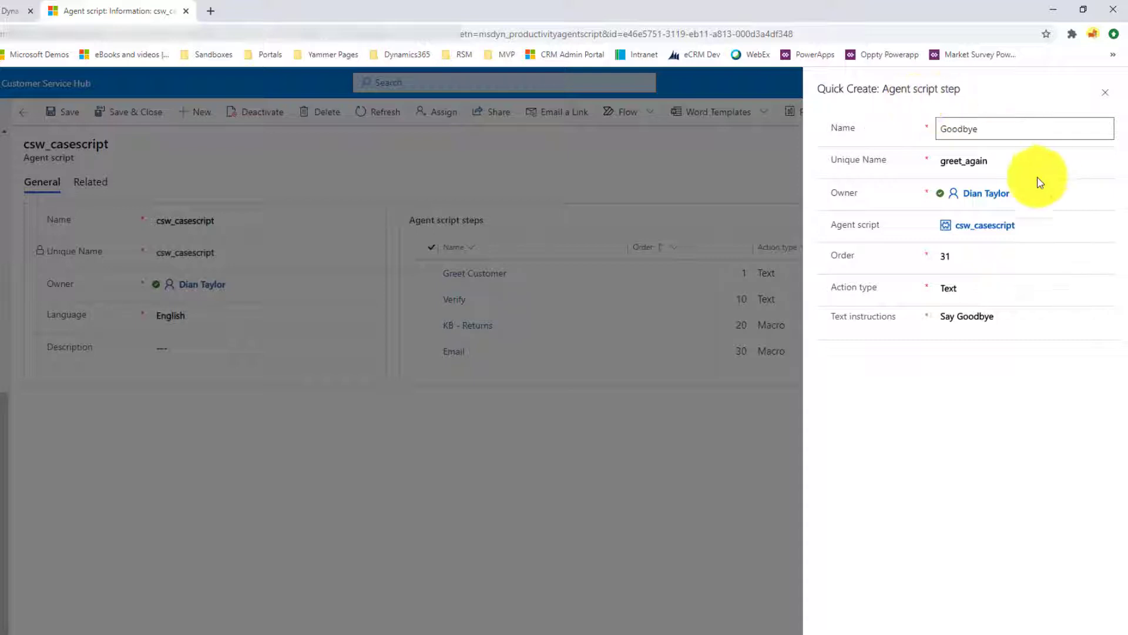
left_click_drag(1010, 159, 891, 159)
type("new_")
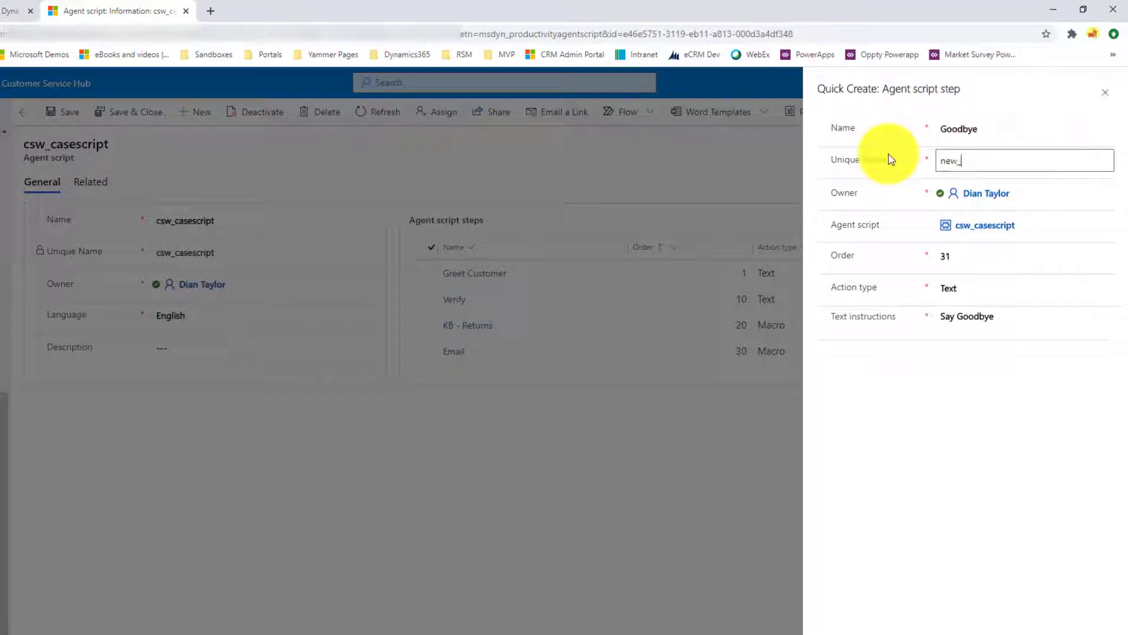
type("goodbye")
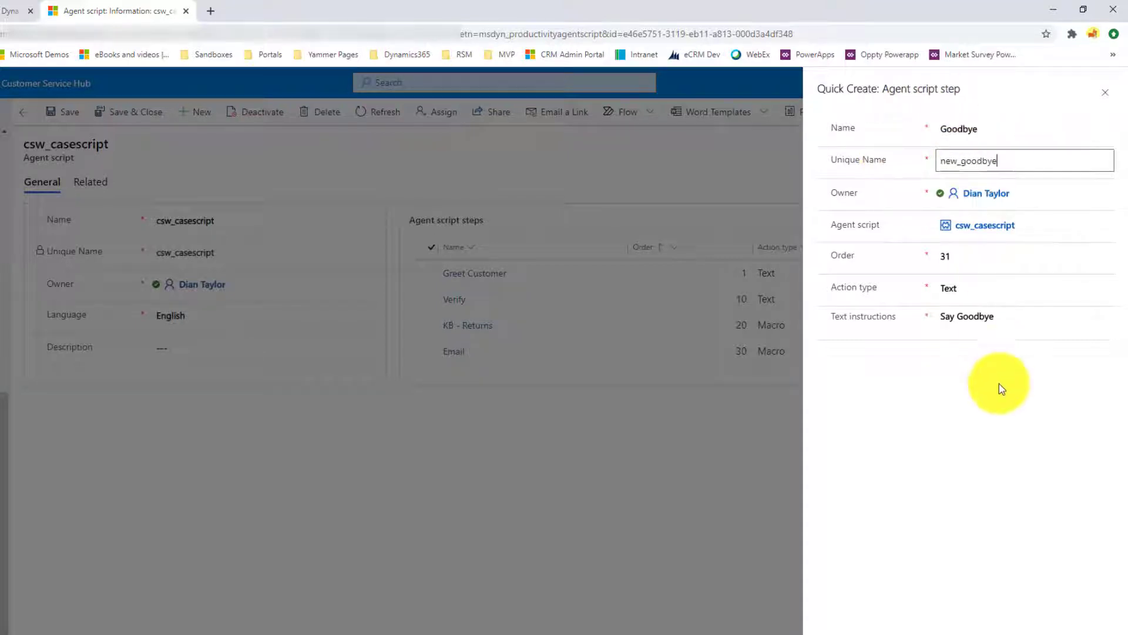
left_click(998, 627)
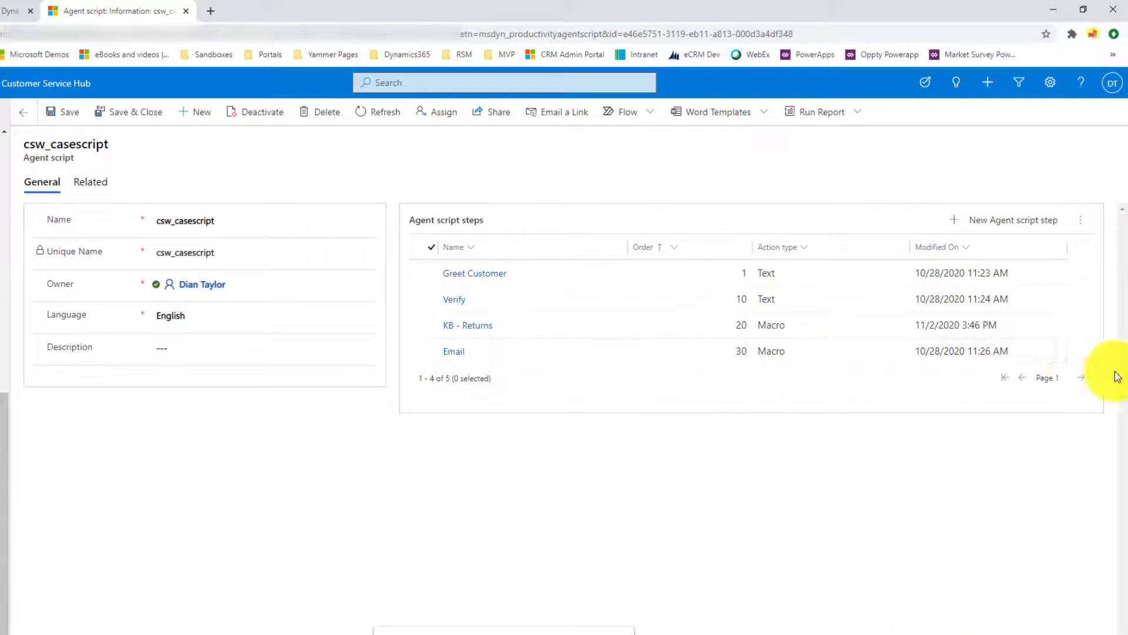
left_click(1079, 379)
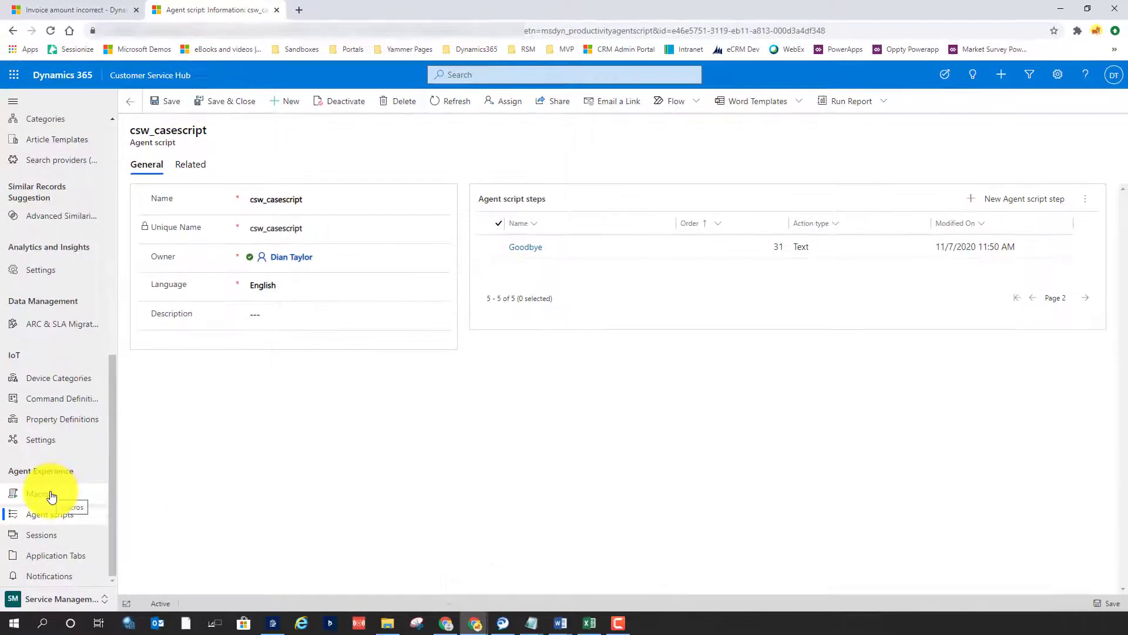
Open the Search KB for Returns macro and compare its knowledge base search string with the title of the workspace case
left_click(52, 496)
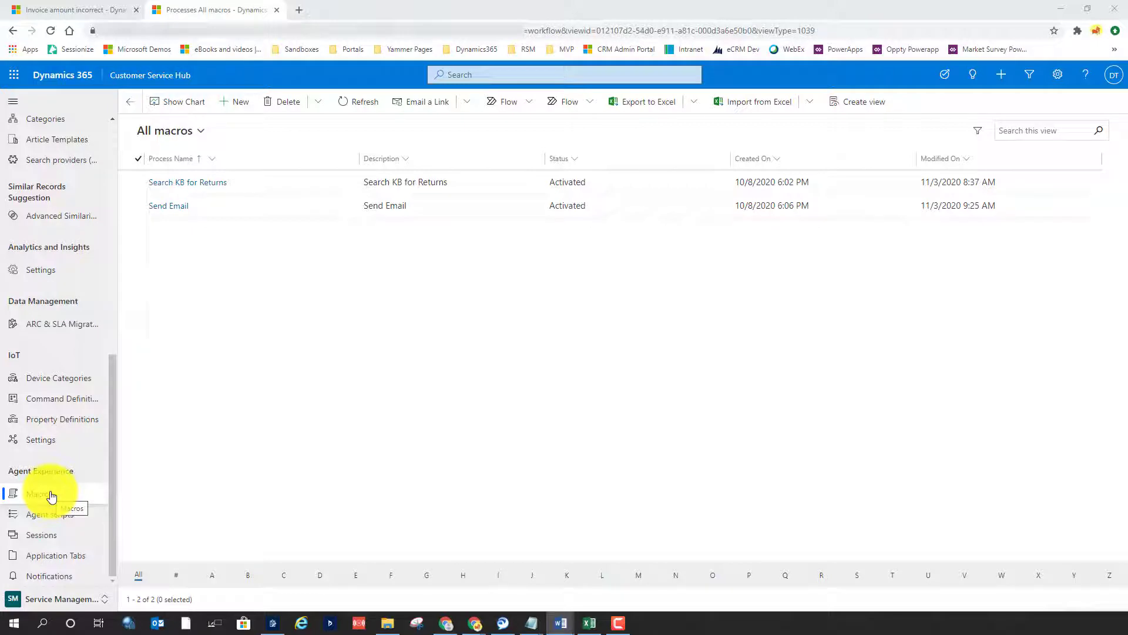
left_click(197, 186)
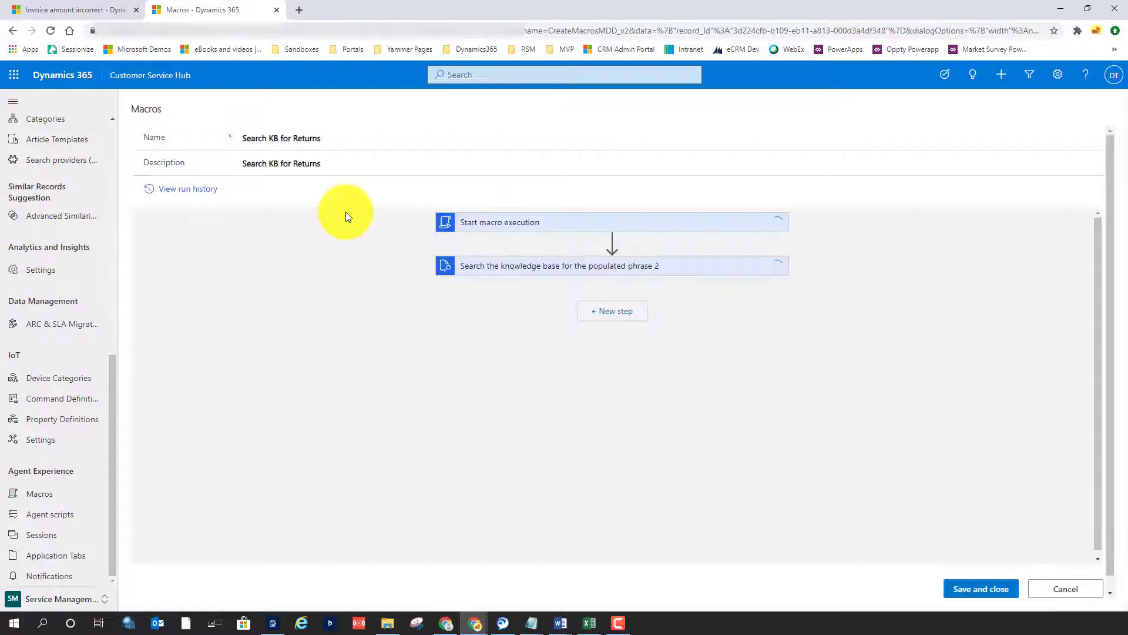
left_click_drag(281, 140, 345, 139)
left_click(414, 243)
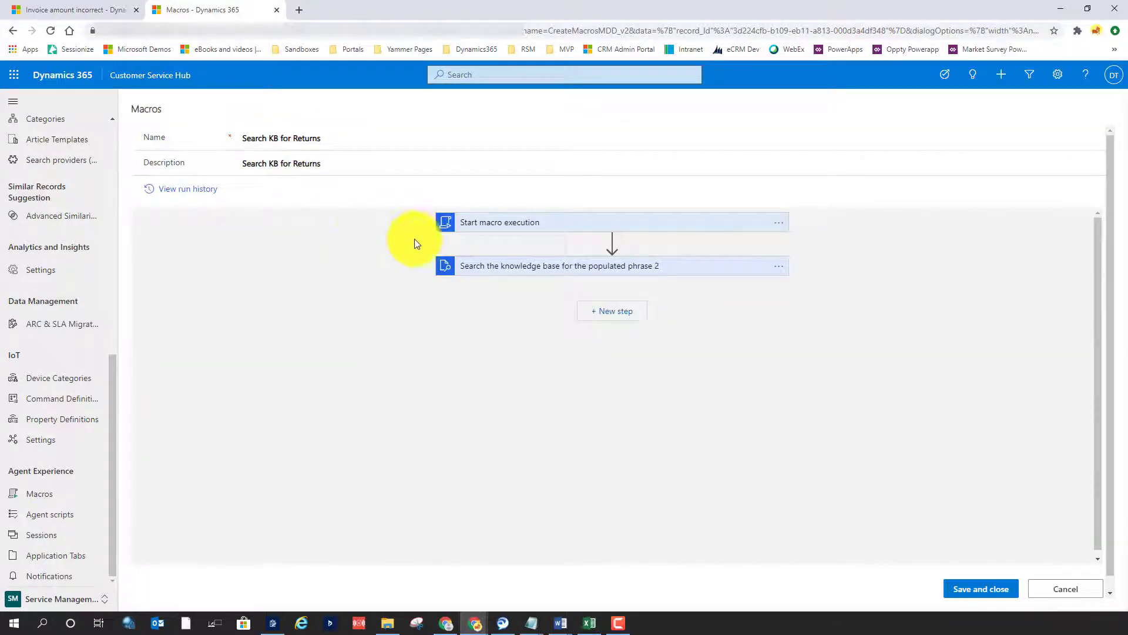
left_click(612, 273)
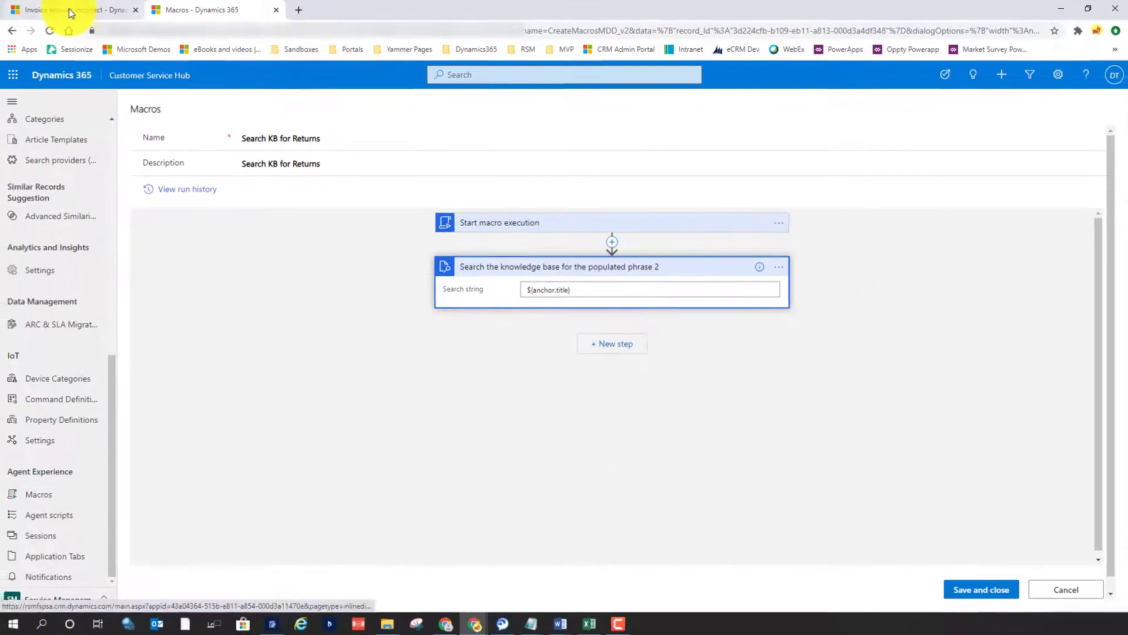
left_click(69, 12)
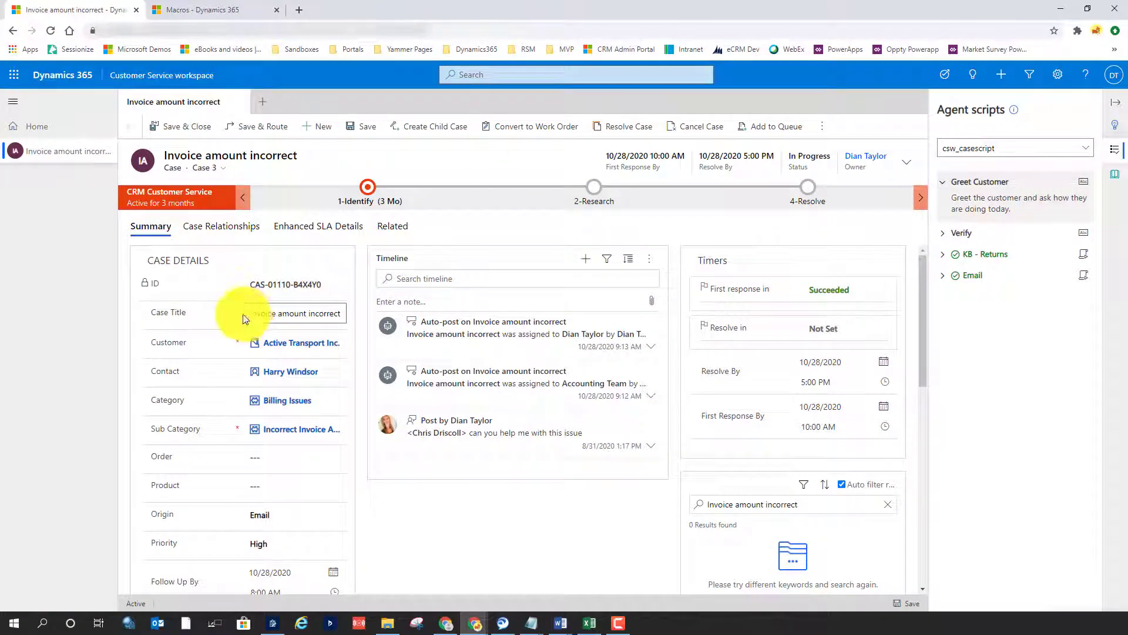
Compare the case's Case Title field with the search string in the Search KB for Returns macro again, using a larger page zoom
mouse_move(173, 312)
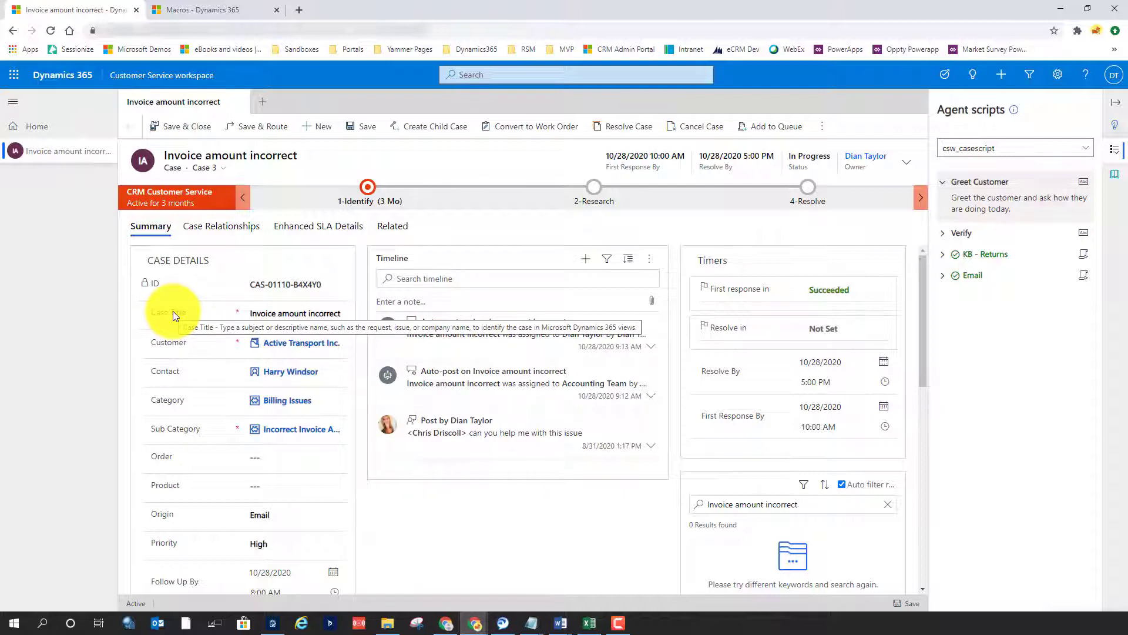
left_click(205, 10)
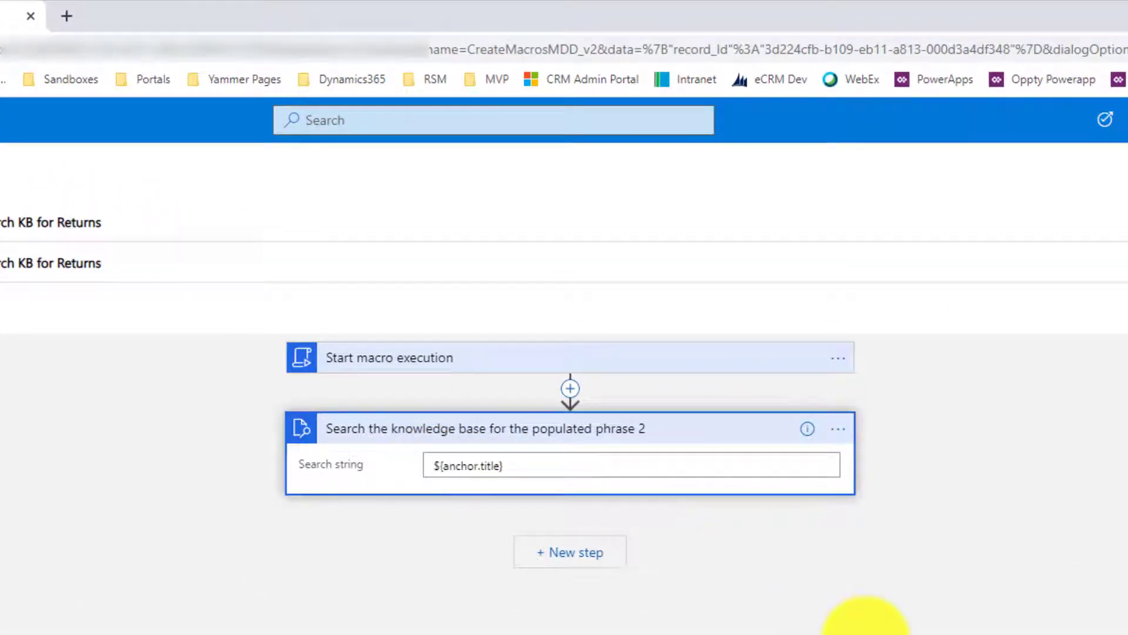
key("ctrl+plus")
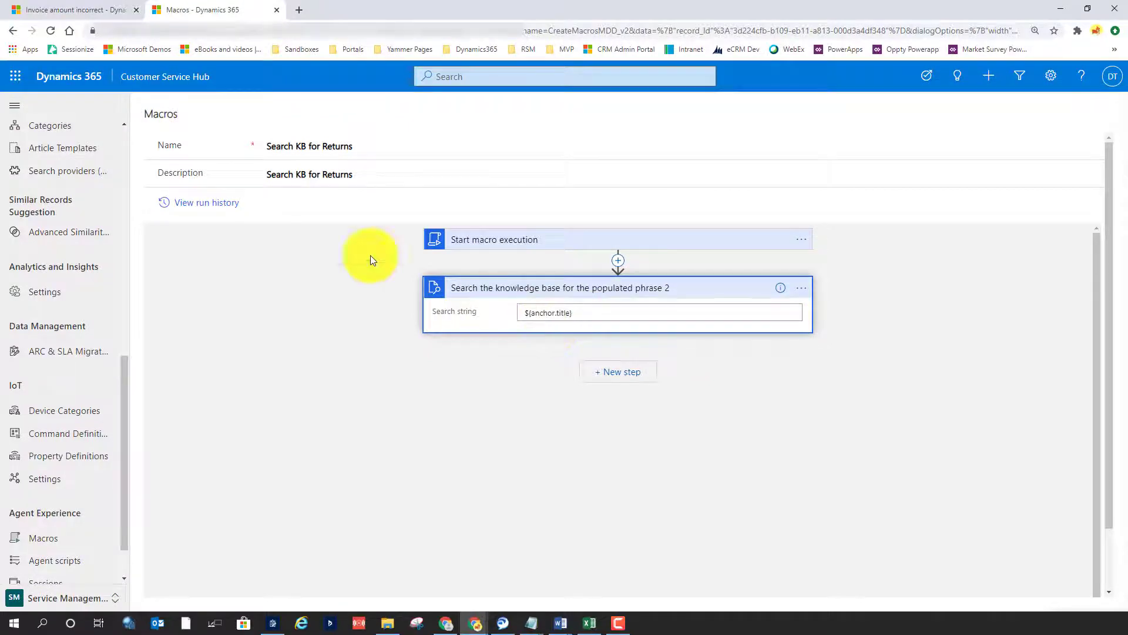
left_click(92, 9)
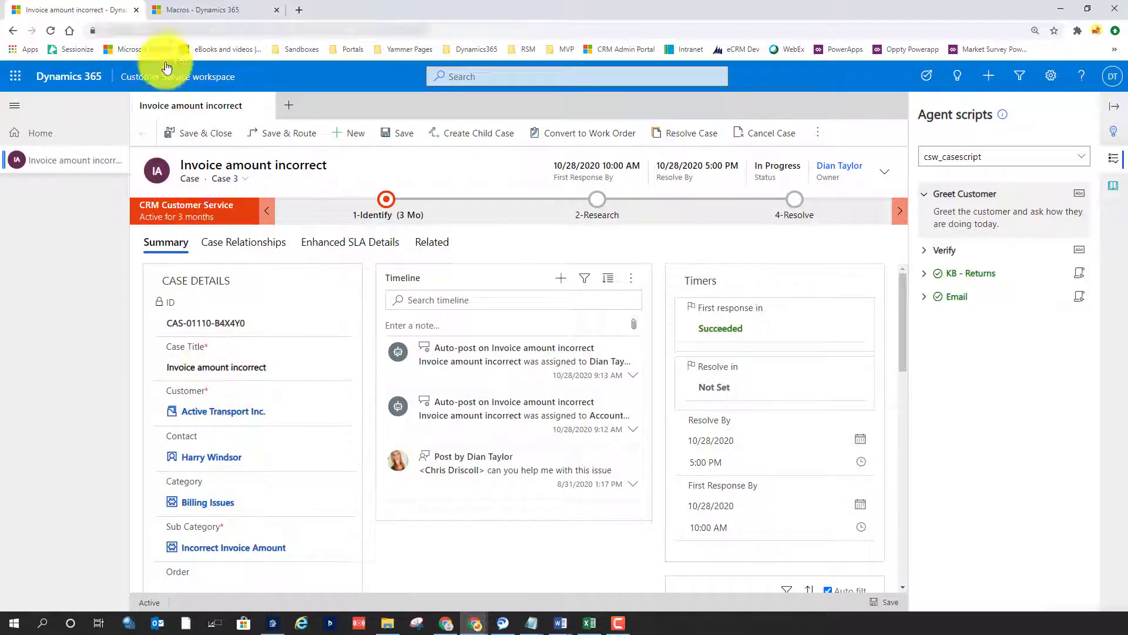
left_click(200, 10)
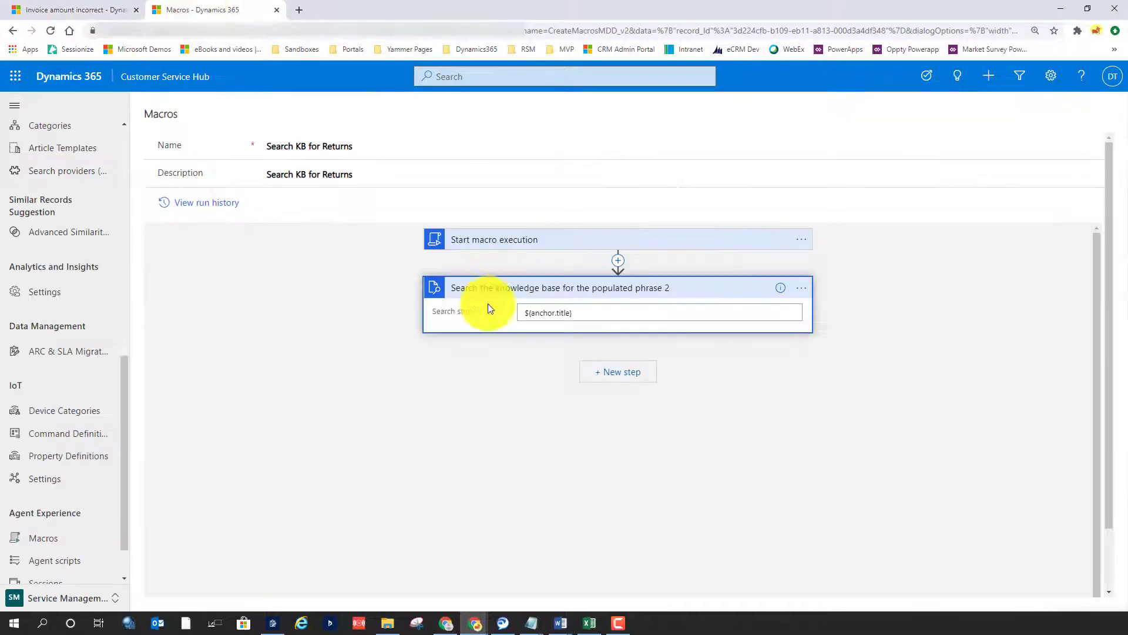
Open the Send Email macro and examine its record-creation step, including the attribute names and values in the advanced options
left_click(13, 31)
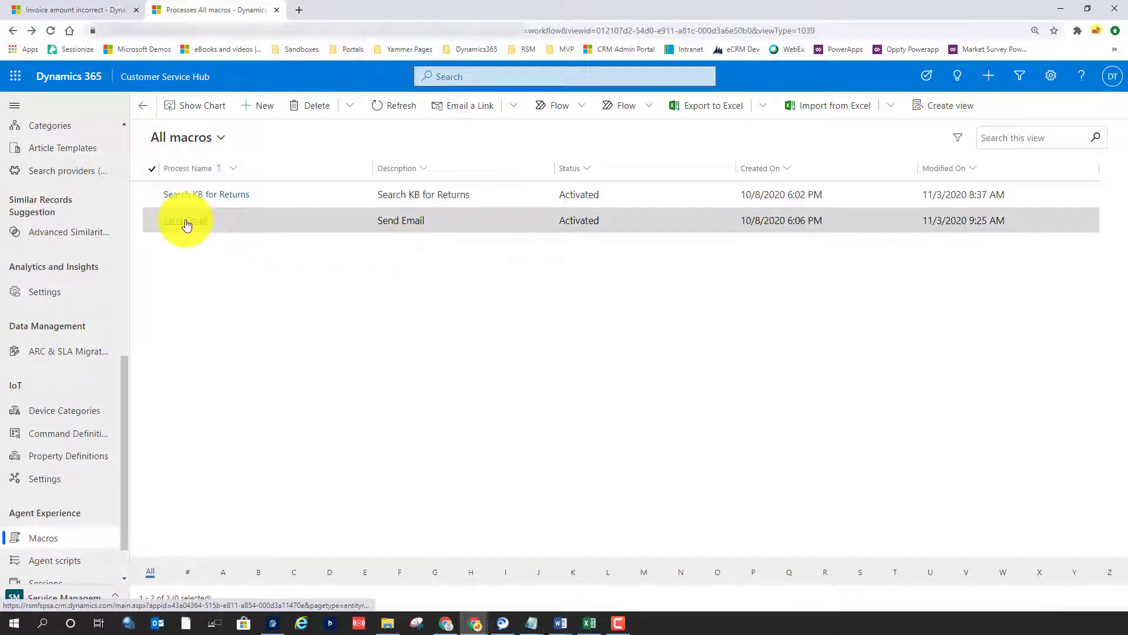
left_click(186, 221)
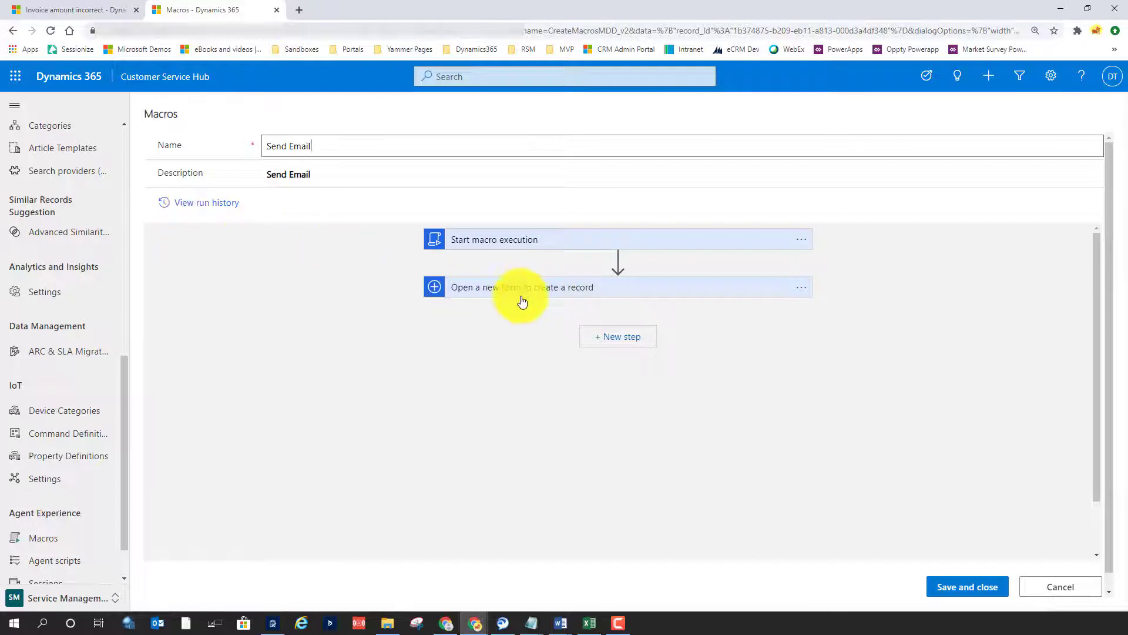
left_click(477, 286)
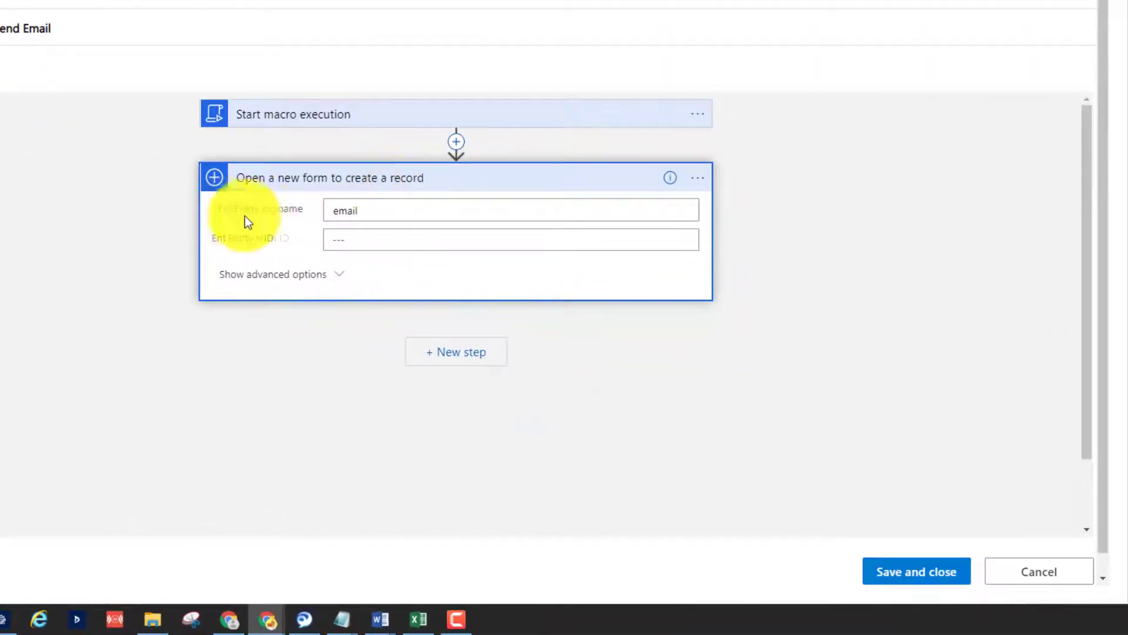
left_click(591, 211)
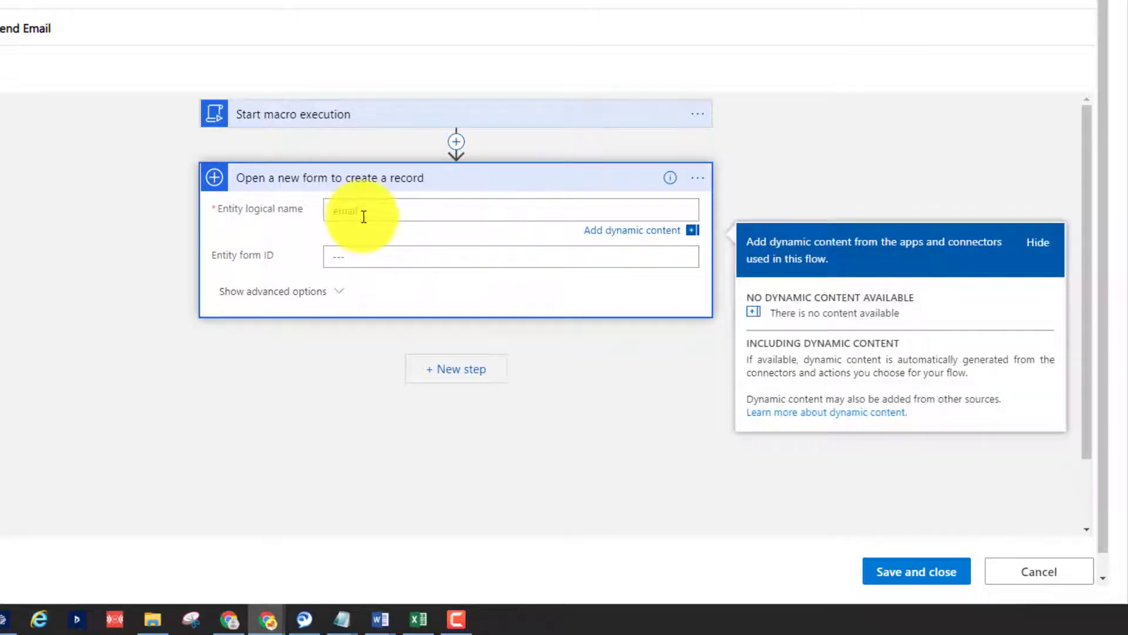
left_click(329, 292)
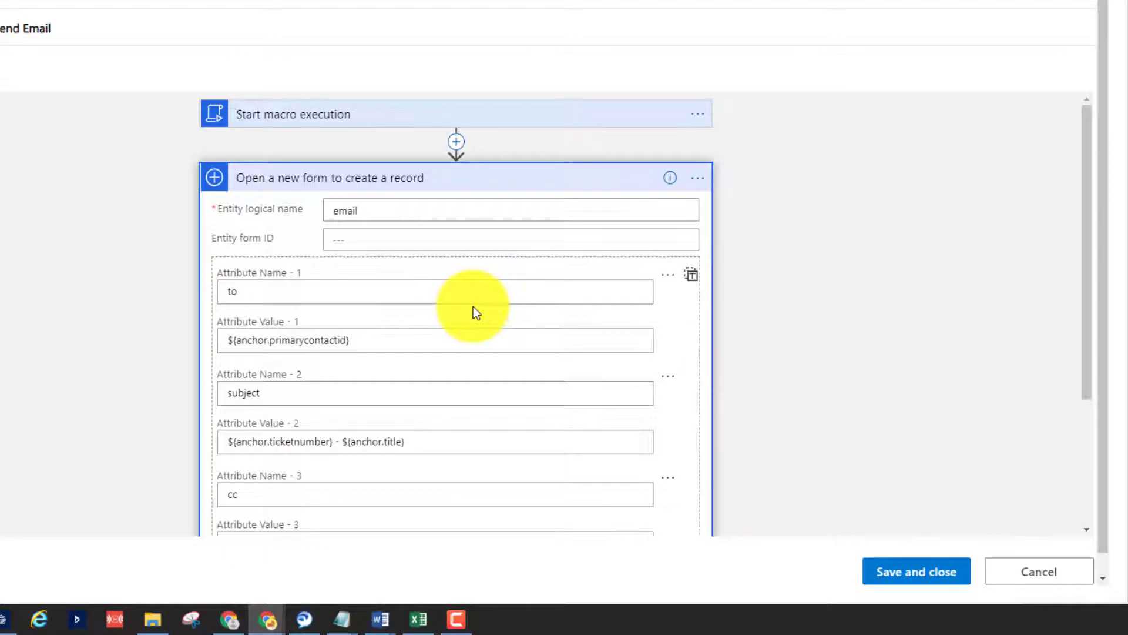
scroll(817, 287, "down", 1)
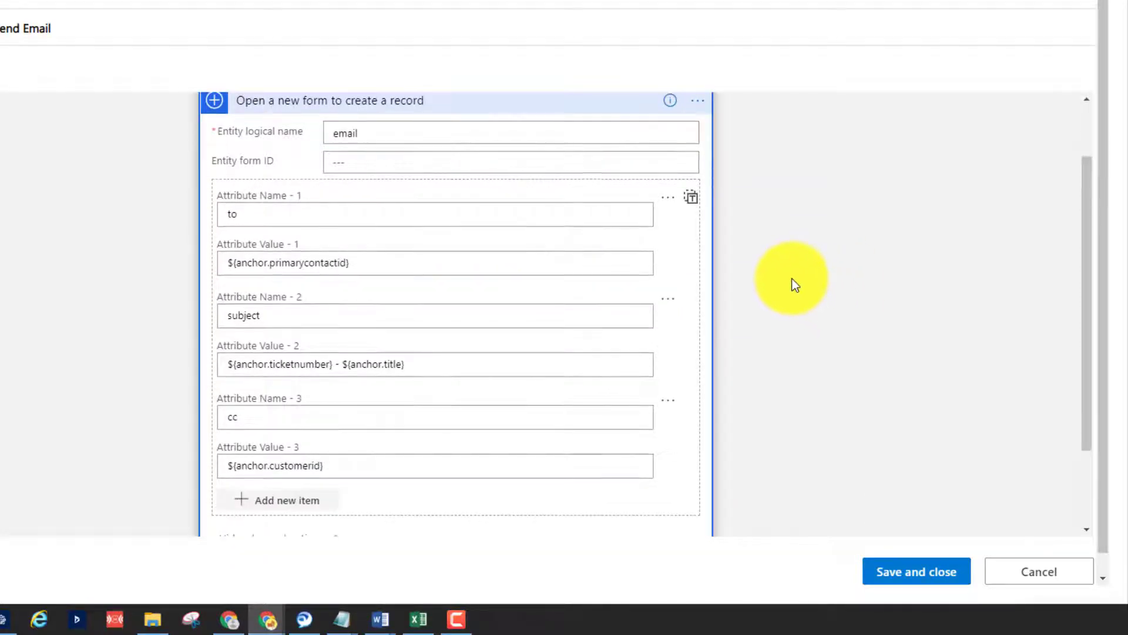
scroll(792, 279, "up", 1)
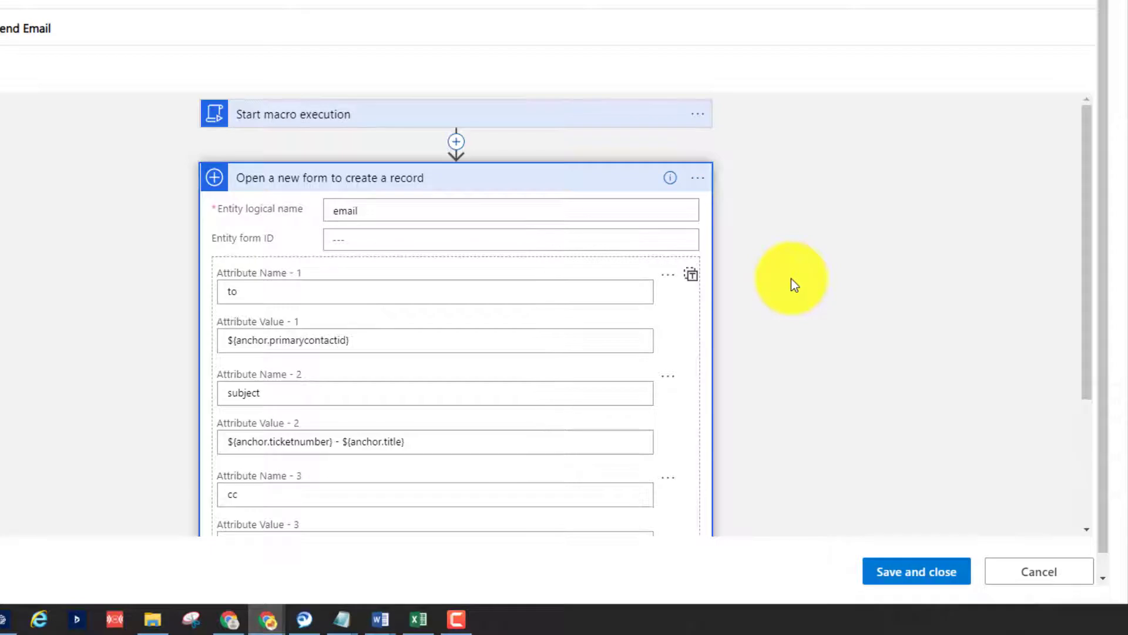
scroll(791, 279, "down", 1)
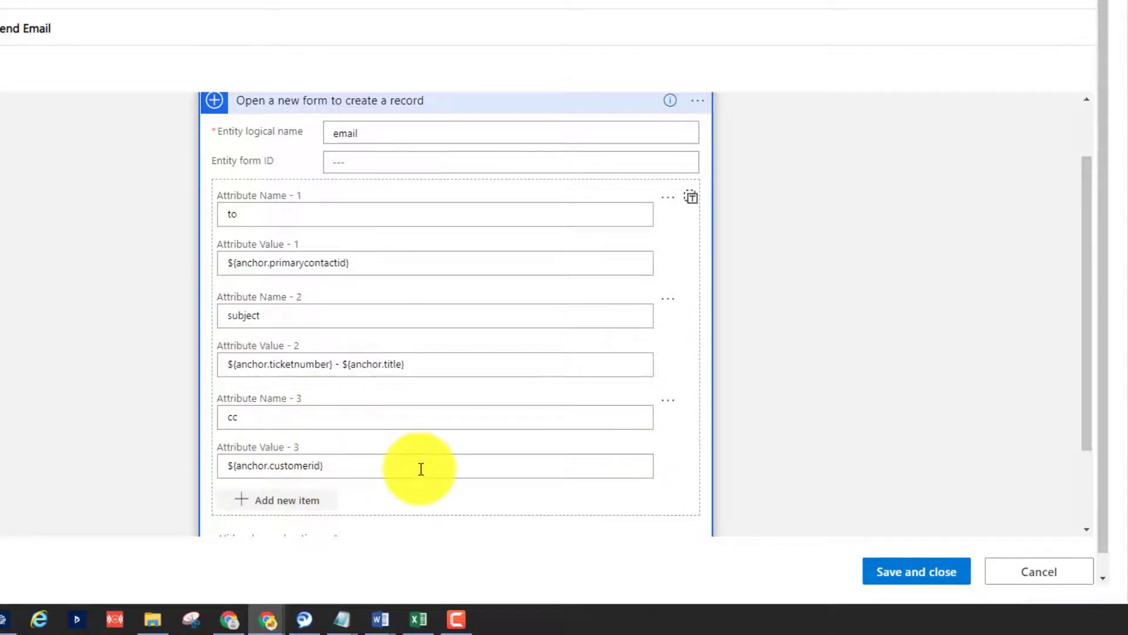
scroll(420, 468, "down", 2)
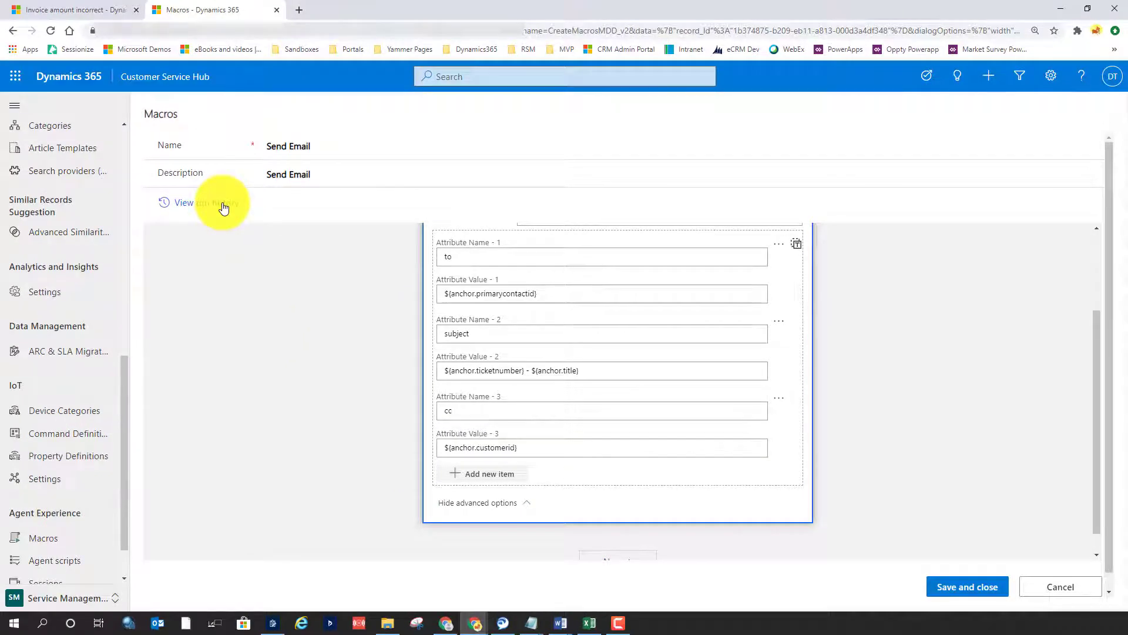
Open the Send Email macro's run history and examine the full inputs and outputs of the record-creation step in the latest run
left_click(223, 203)
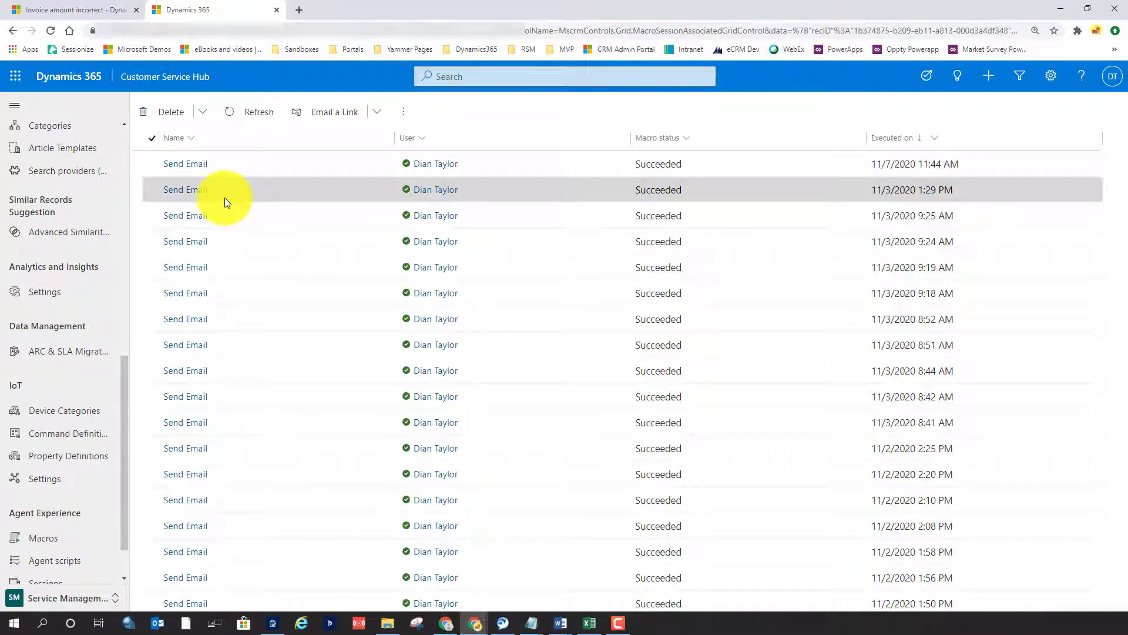
left_click(184, 168)
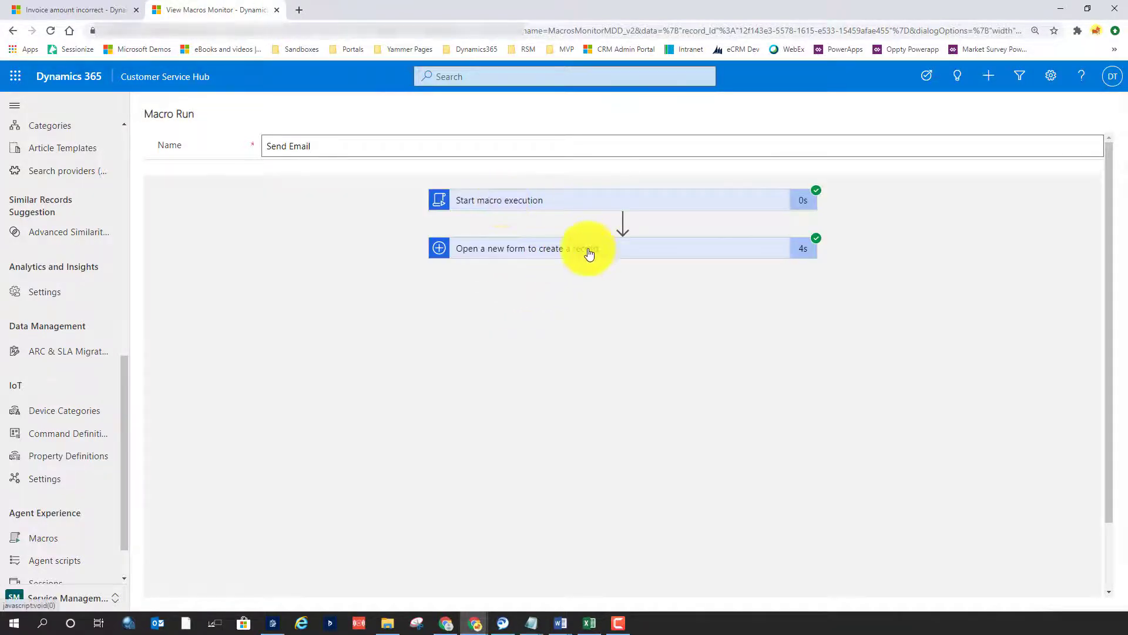
left_click(587, 250)
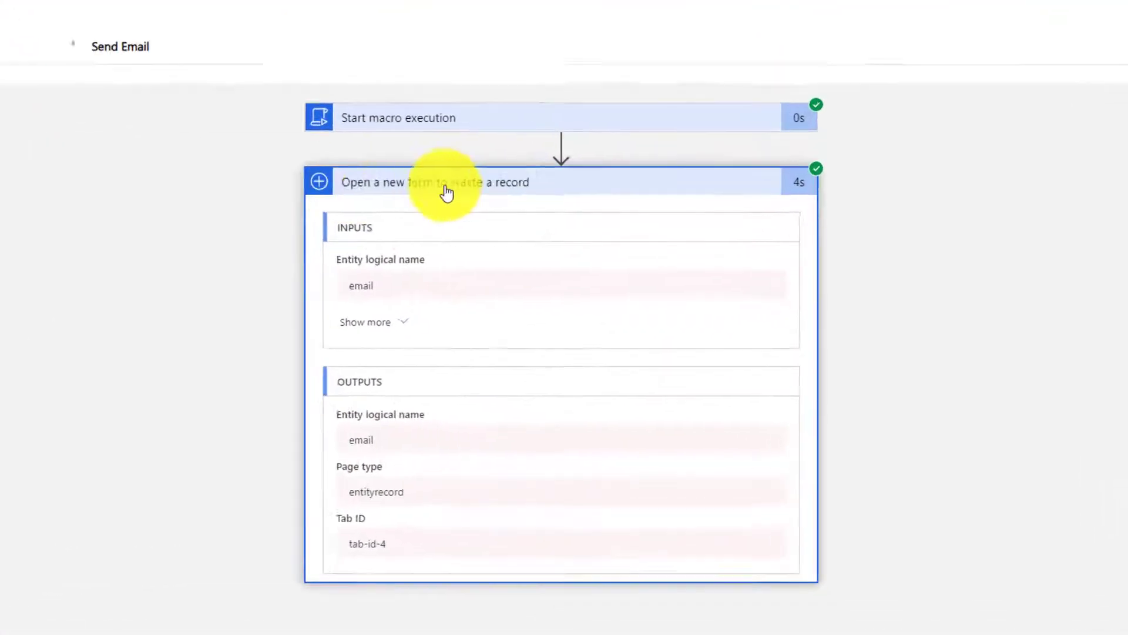
left_click(492, 357)
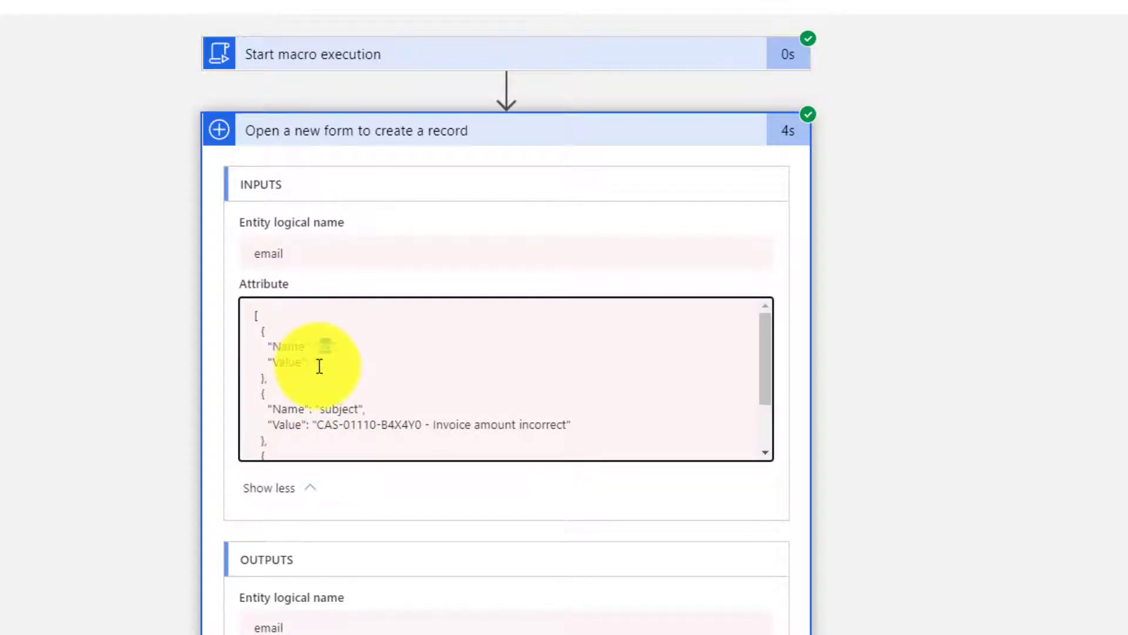
scroll(319, 365, "down", 2)
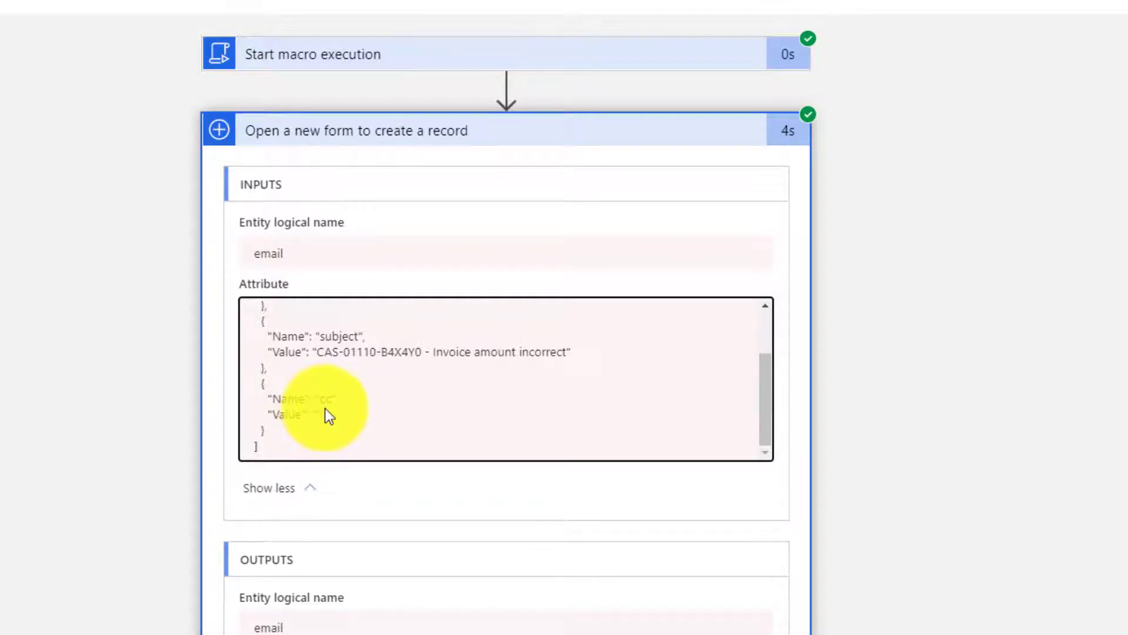
scroll(359, 393, "down", 2)
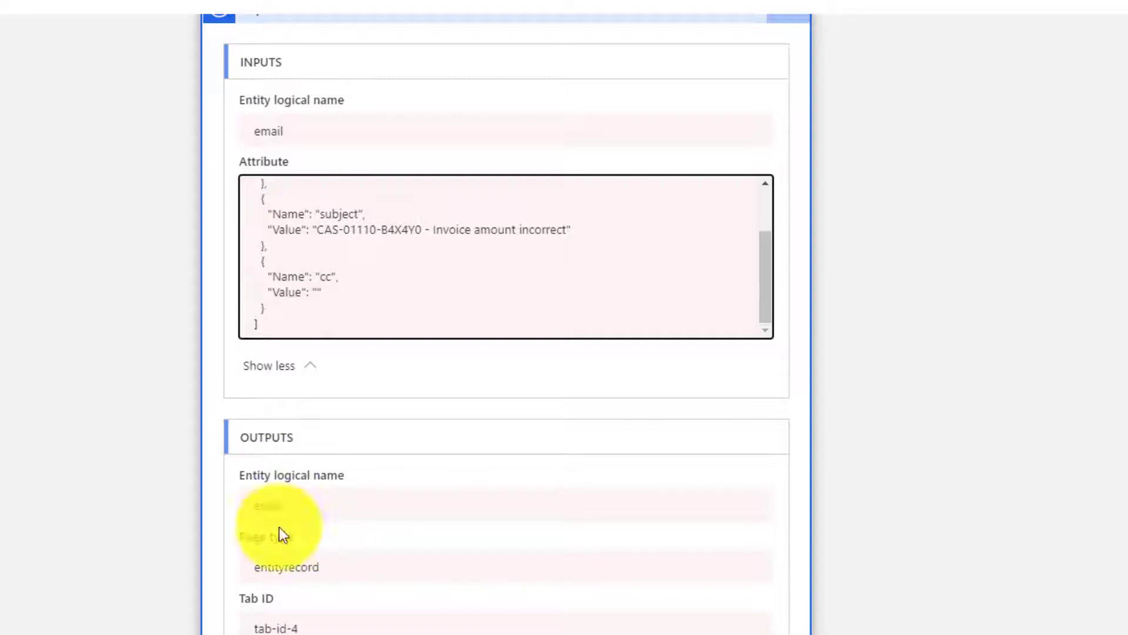
scroll(392, 359, "up", 2)
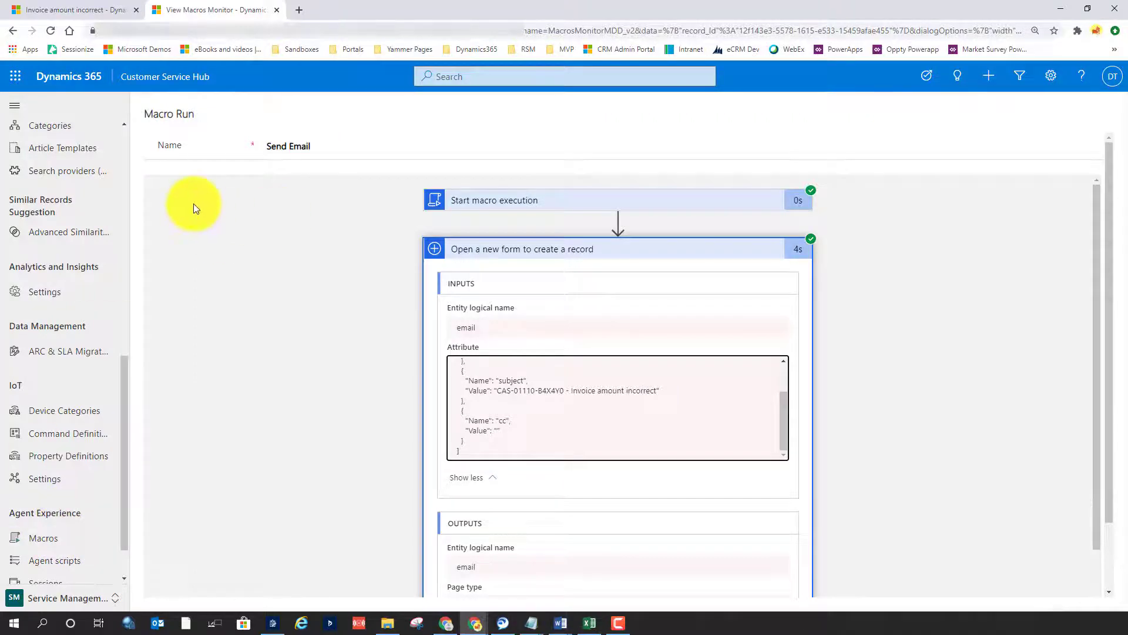
Create a new macro from the macros list and enter a name beginning with "KB Re"
left_click(59, 537)
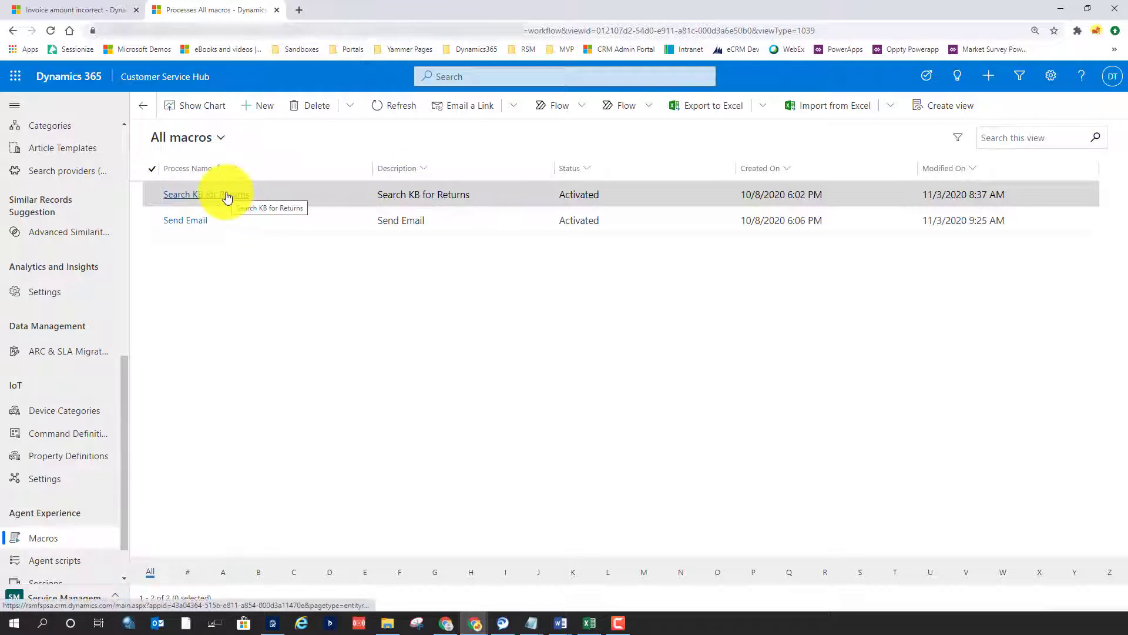
left_click(259, 106)
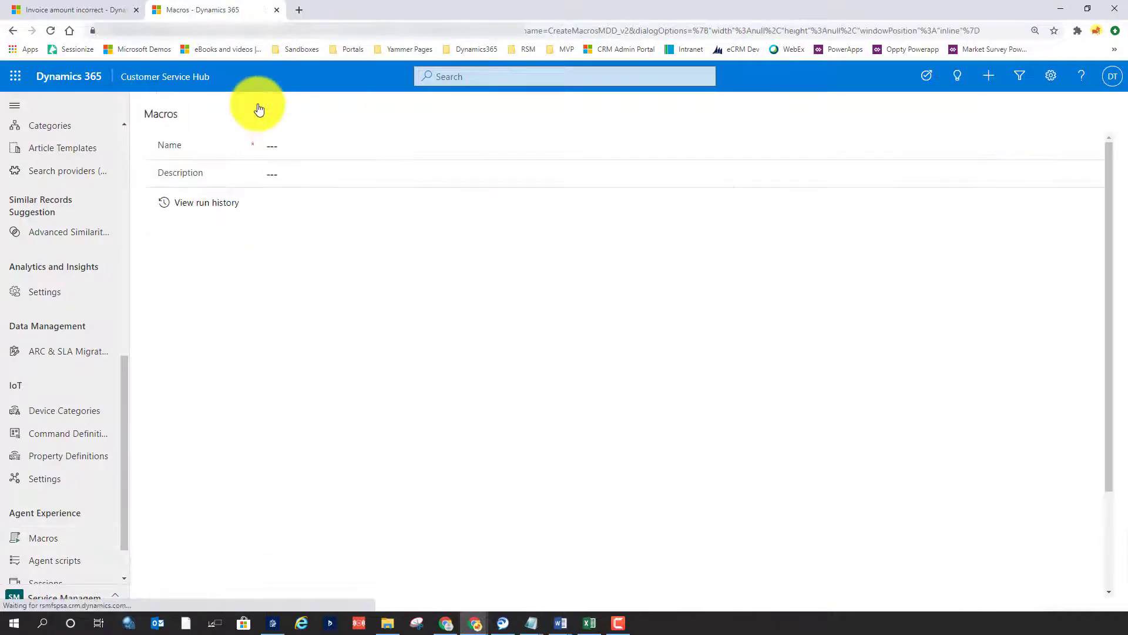
left_click(304, 150)
type("KB")
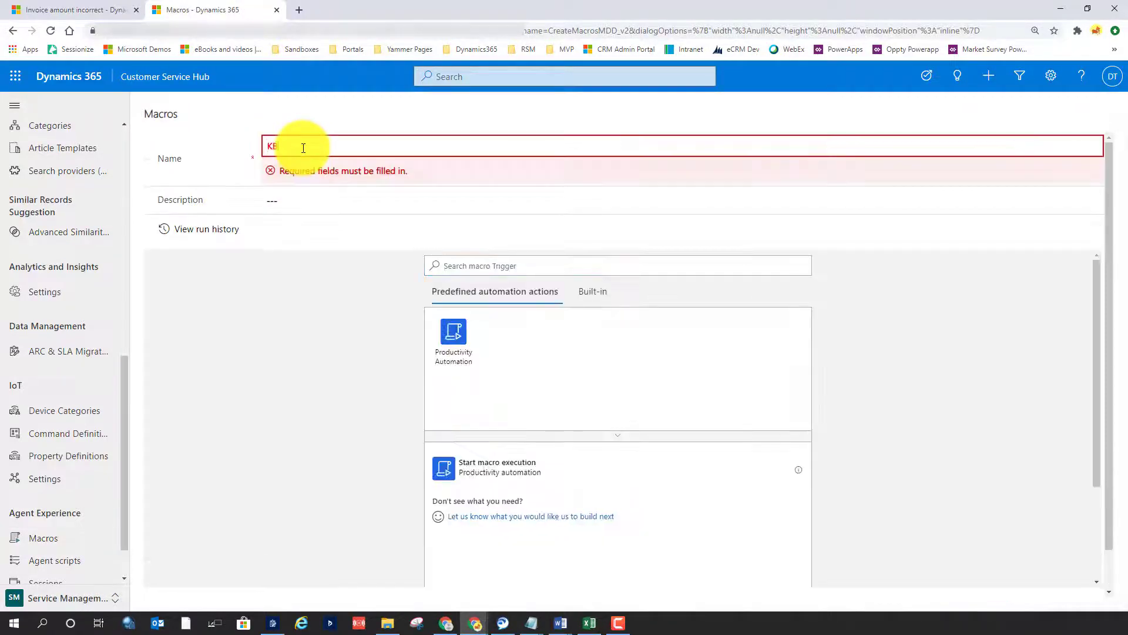
type(" Re")
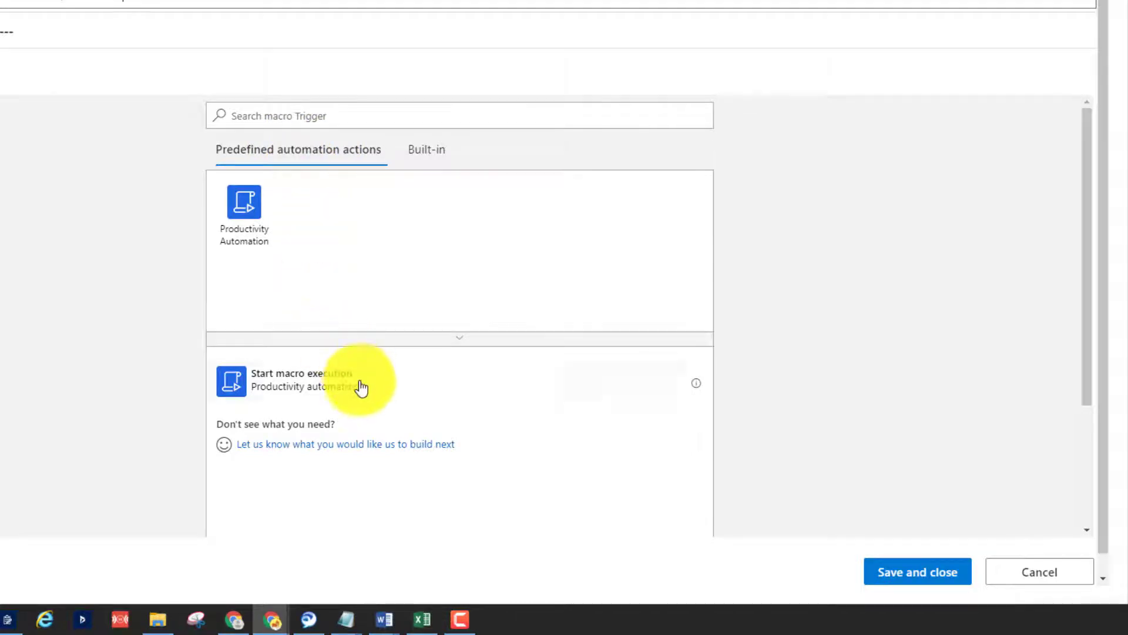
Set Start macro execution as the trigger of the new macro
scroll(423, 354, "down", 3)
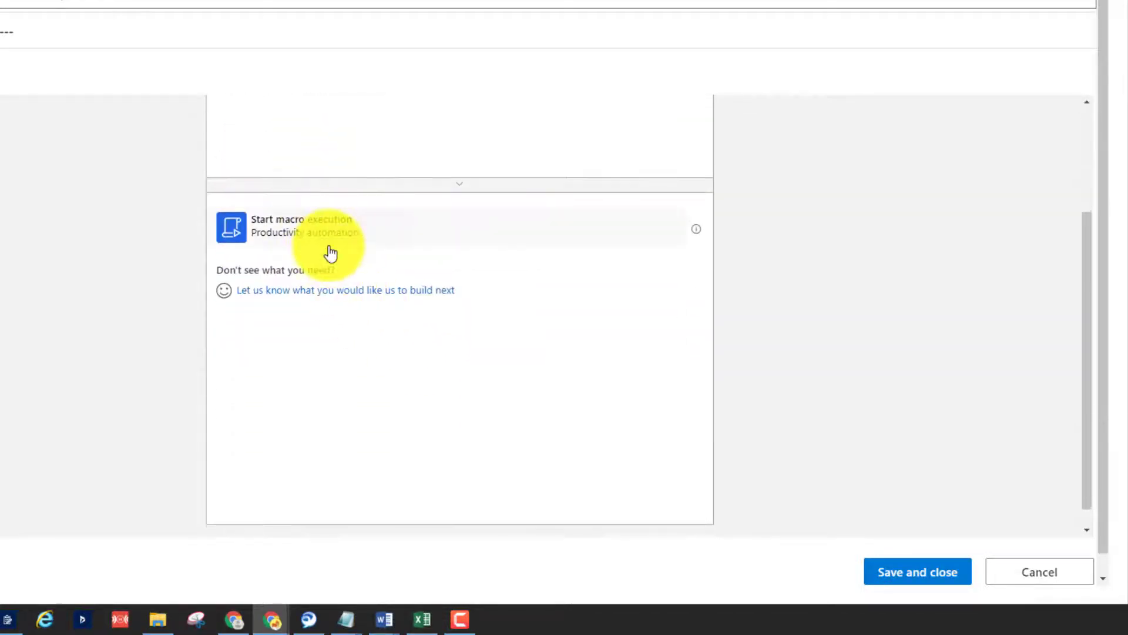
scroll(329, 265, "up", 3)
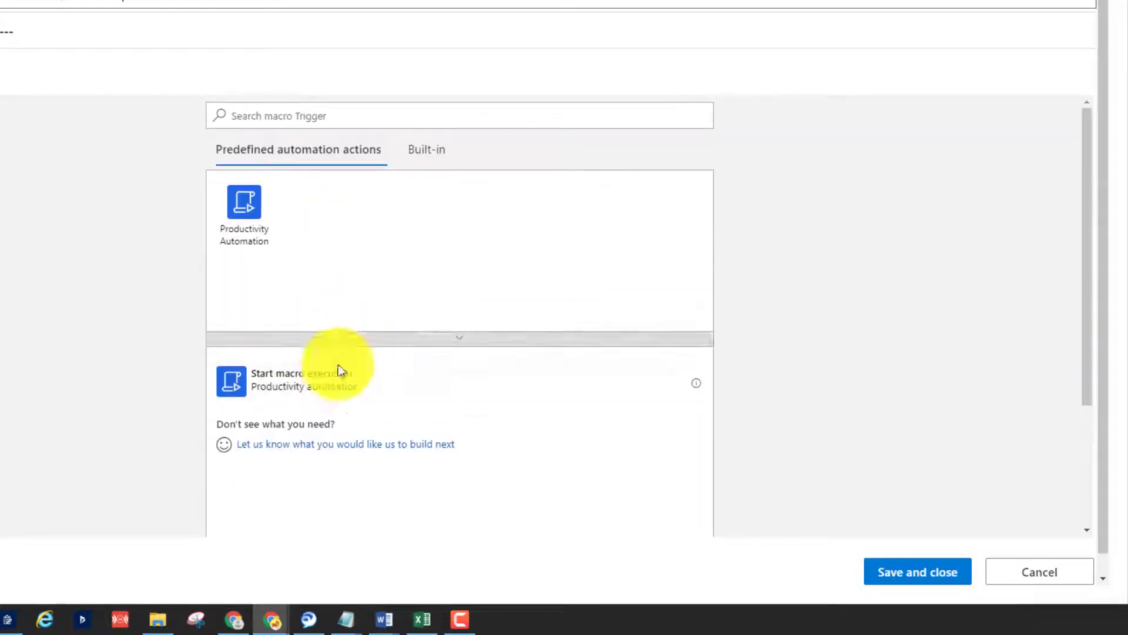
left_click(305, 384)
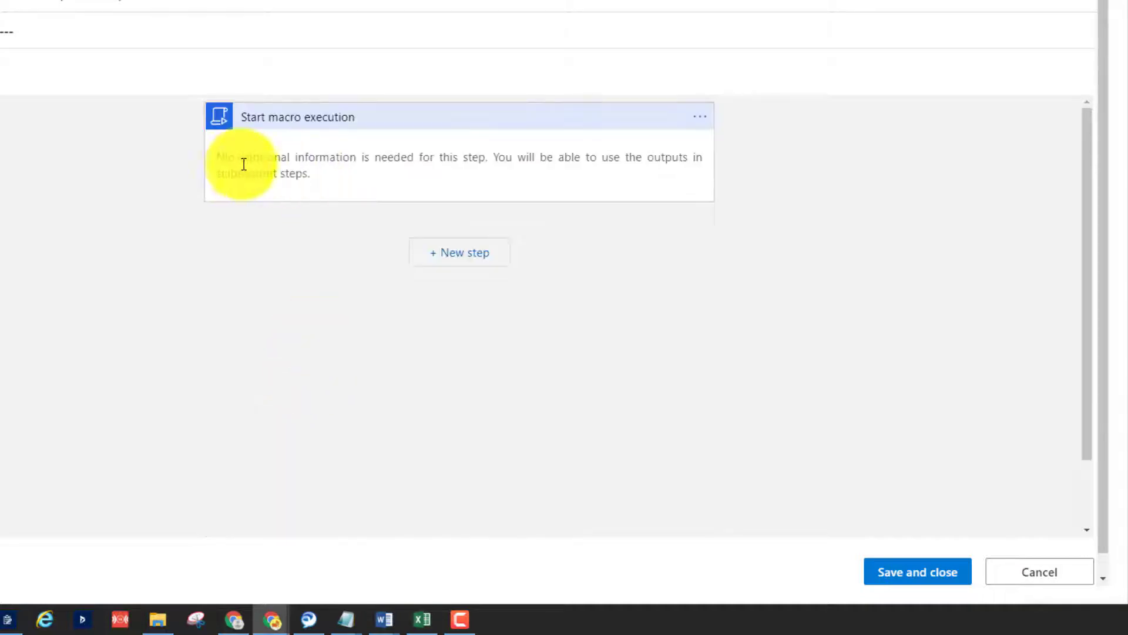
Add the Productivity Automation action "Do a relevance search based on the phrase" as the macro's first step after the trigger
left_click(466, 253)
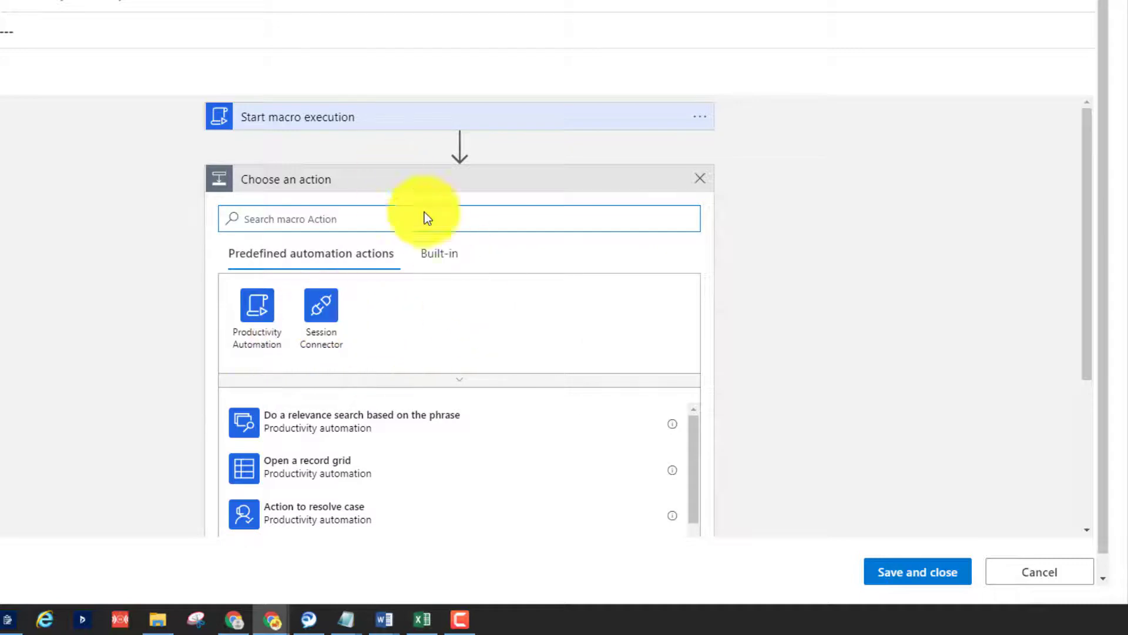
left_click(264, 342)
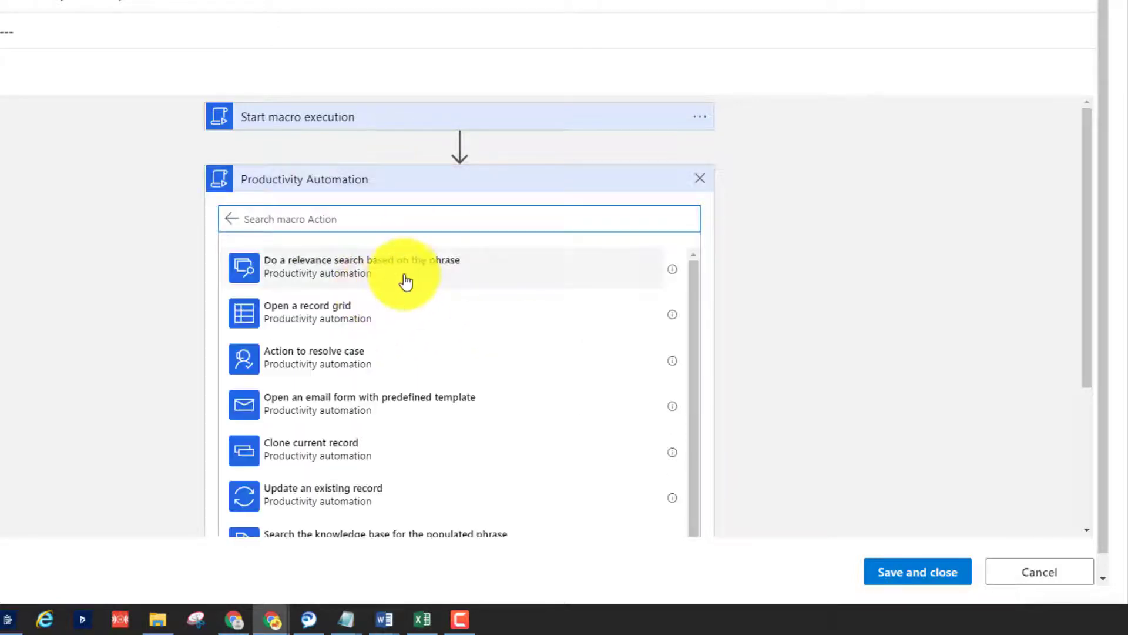
scroll(849, 245, "down", 3)
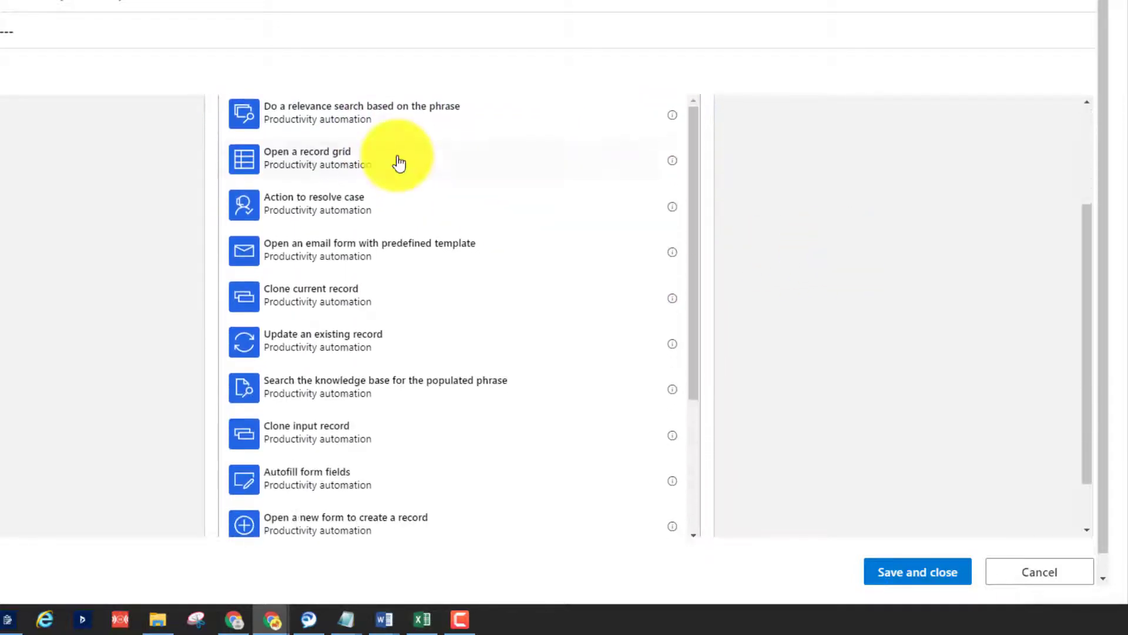
scroll(335, 317, "up", 2)
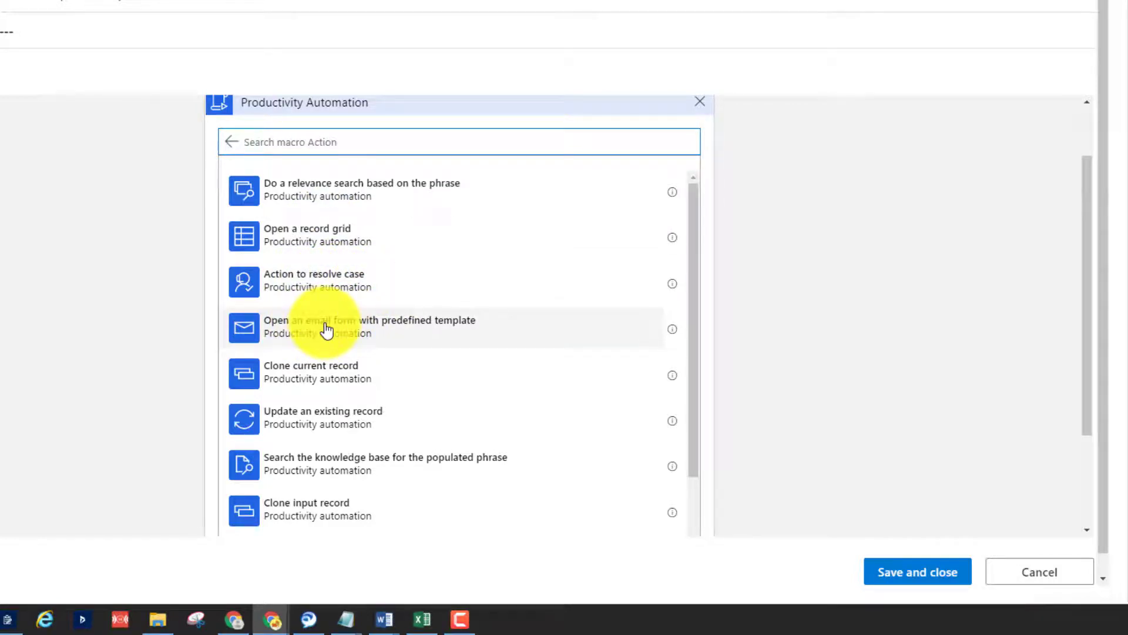
scroll(325, 320, "down", 1)
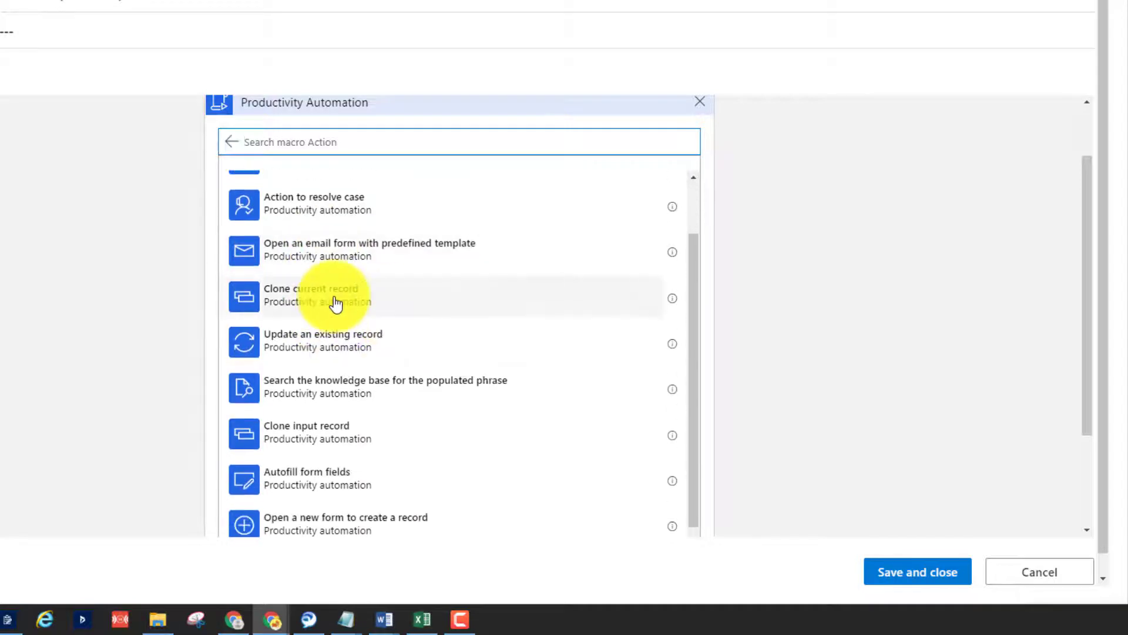
scroll(338, 292, "down", 2)
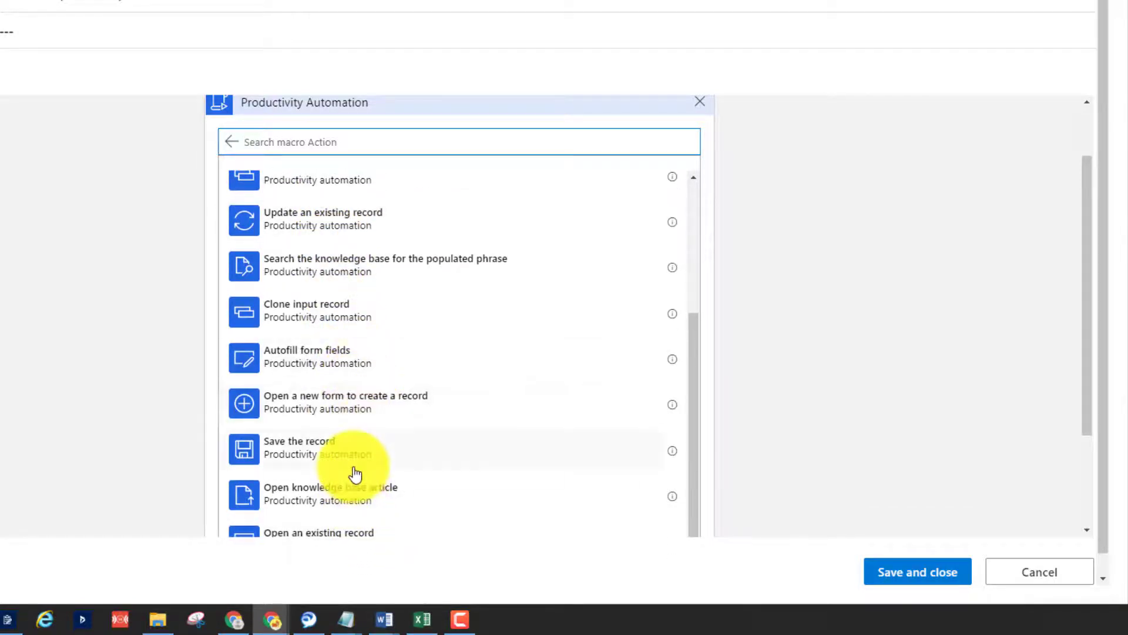
scroll(300, 452, "up", 3)
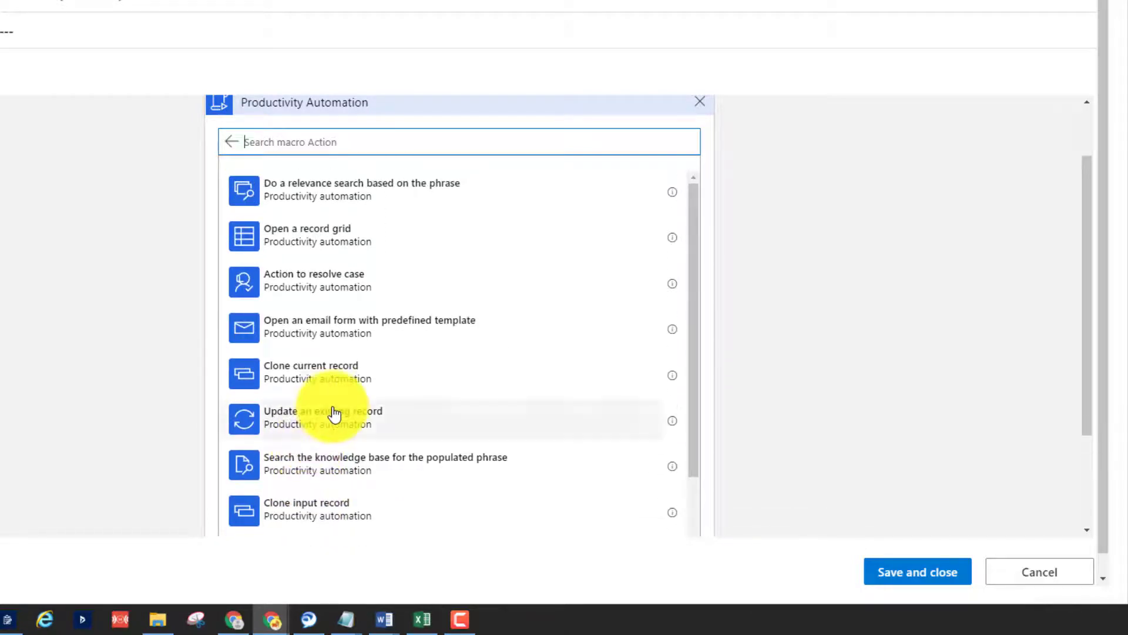
scroll(333, 413, "up", 1)
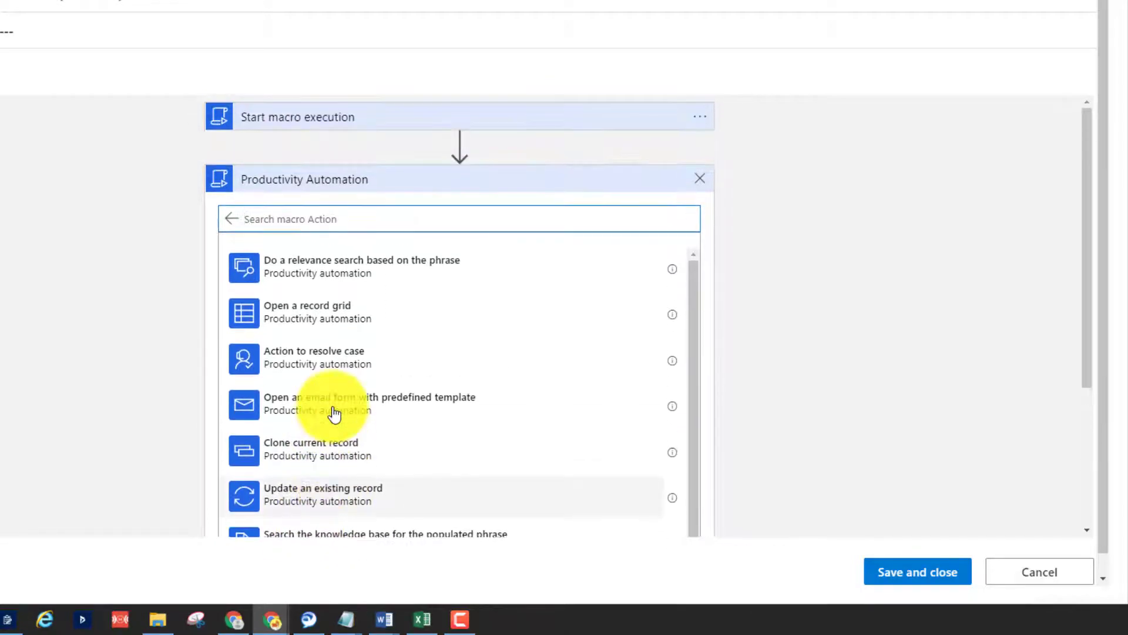
left_click(298, 271)
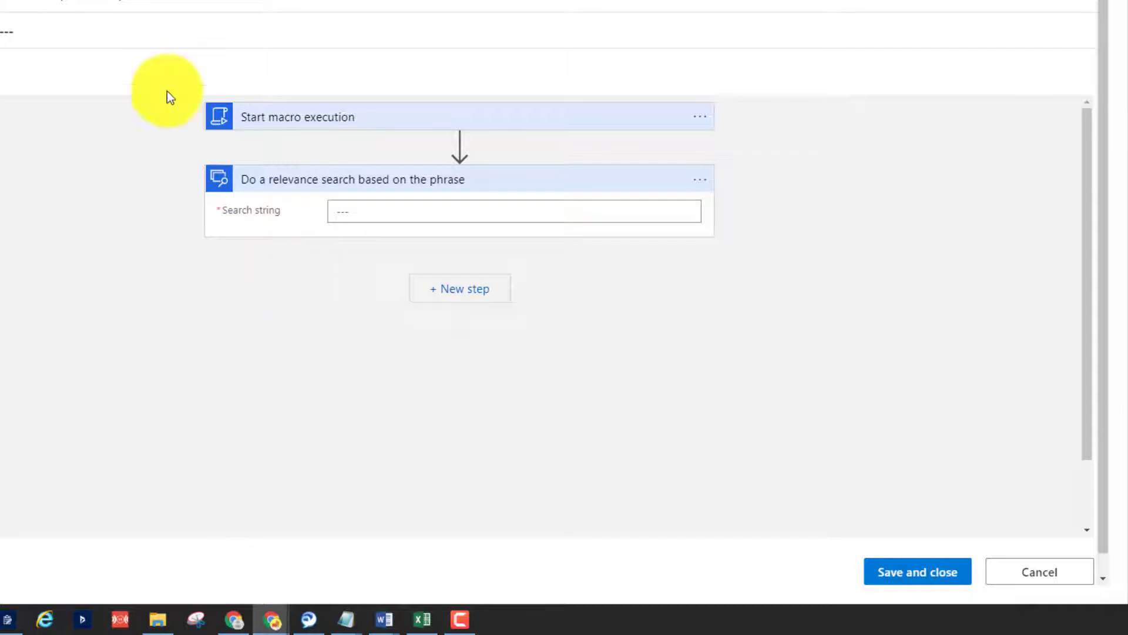
Set the relevance search string to Return, check the case title on the open case for comparison, and save the macro
left_click(347, 209)
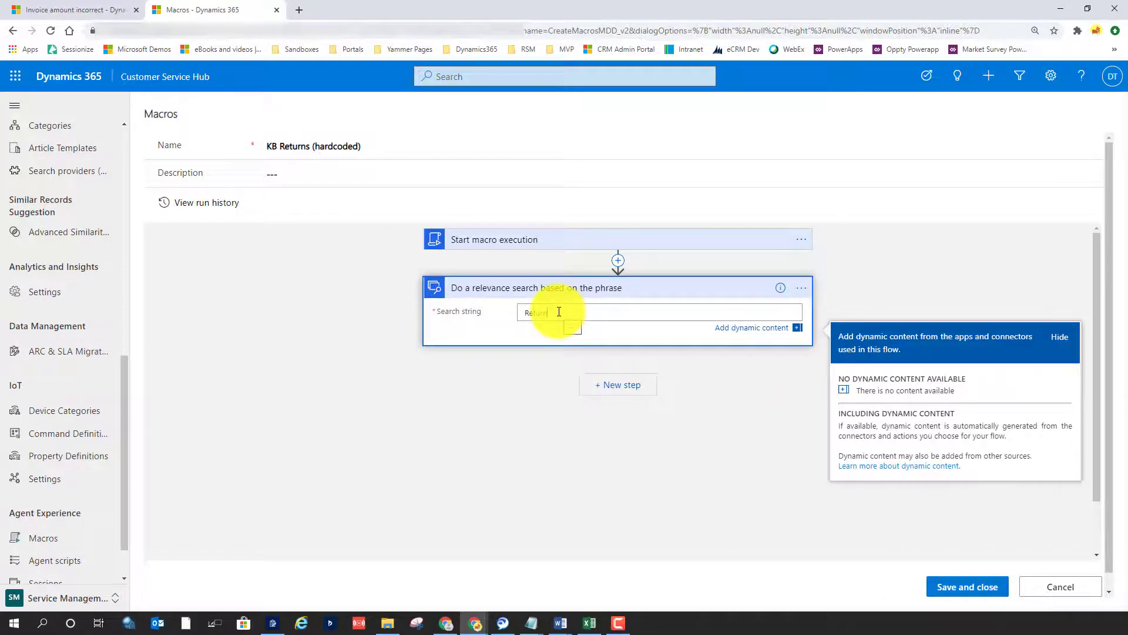
left_click(36, 9)
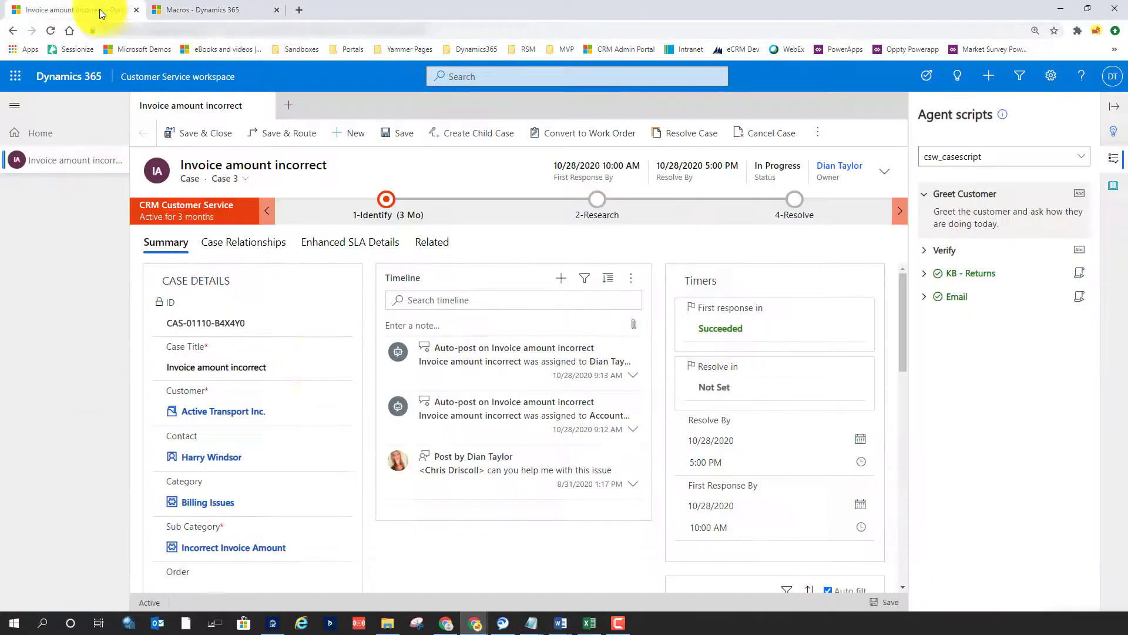
left_click_drag(297, 369, 169, 369)
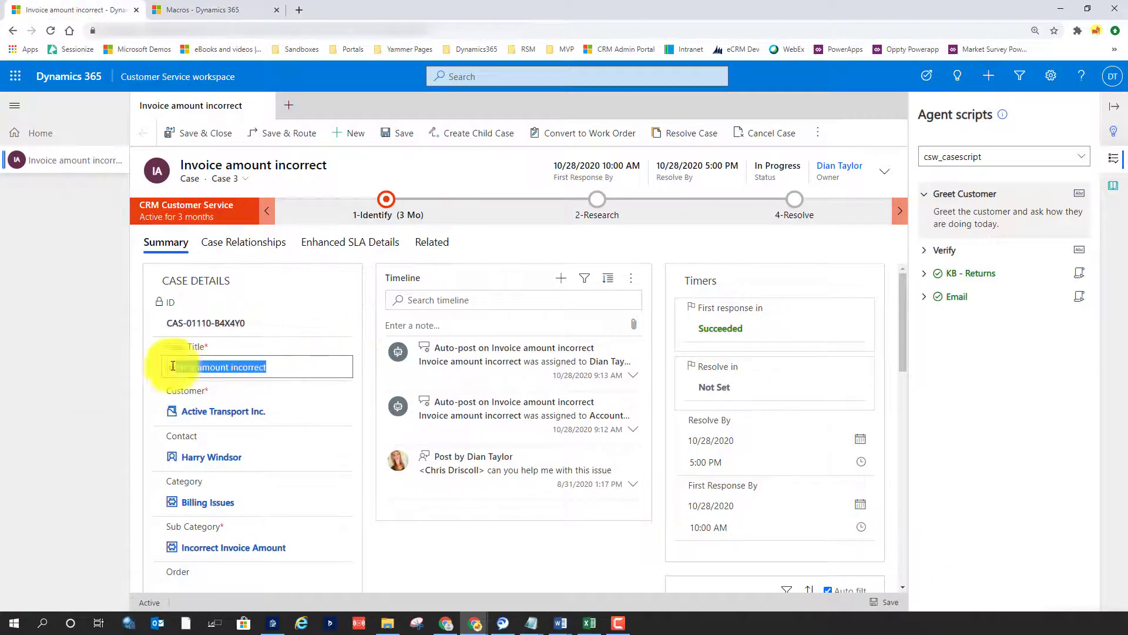
left_click(175, 7)
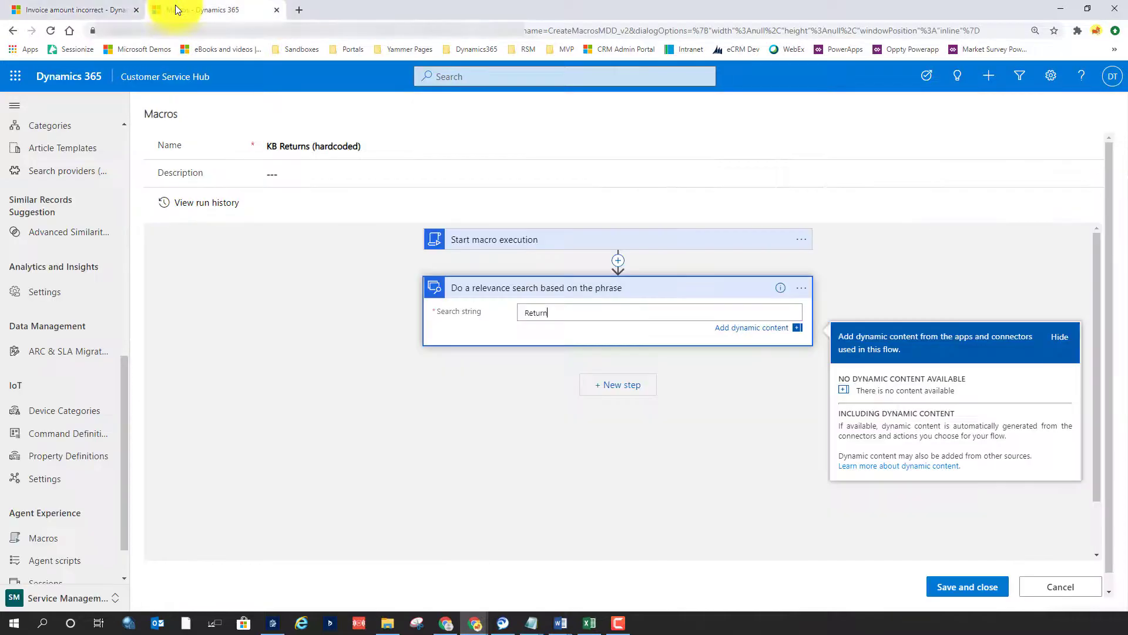
left_click(969, 588)
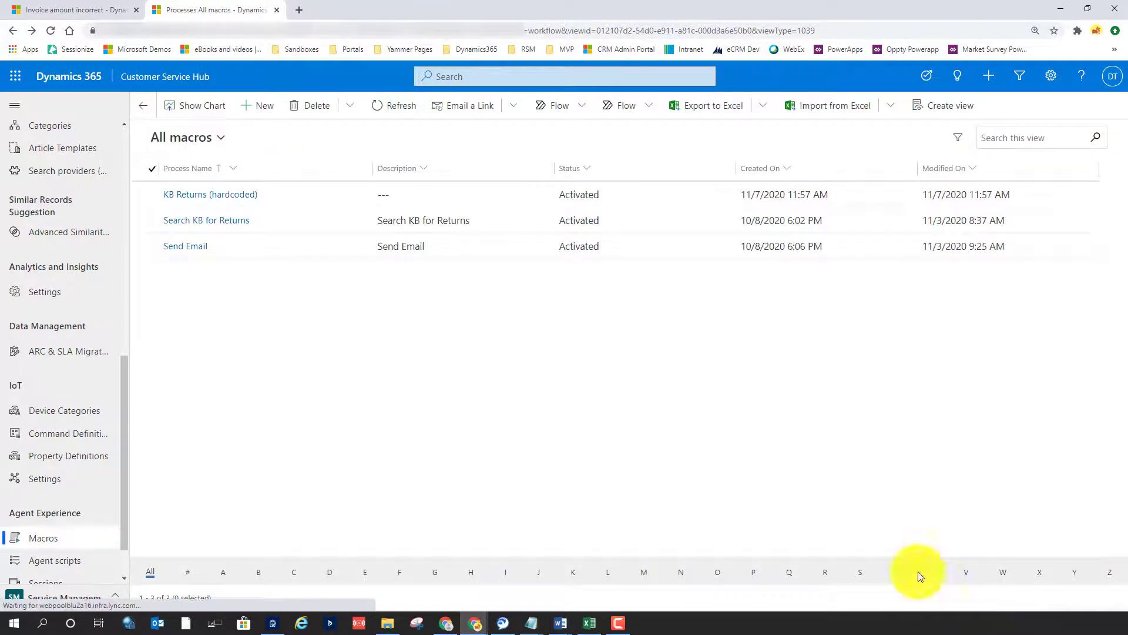
Rename the KB - Returns step of the csw_casescript agent script to KB and save it
scroll(109, 517, "down", 1)
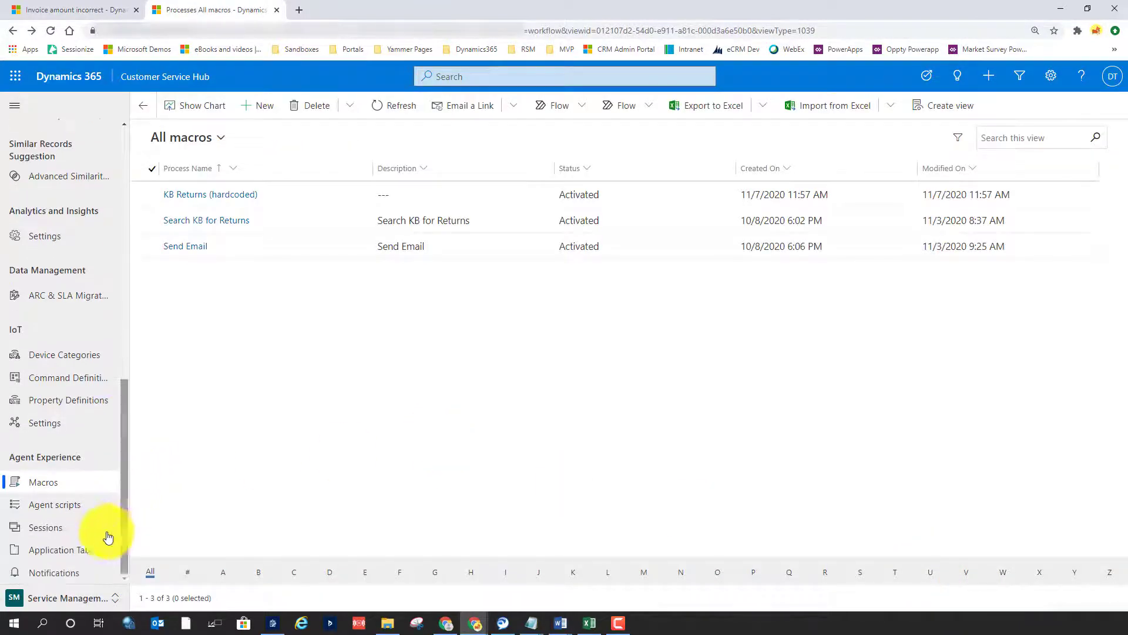
left_click(58, 504)
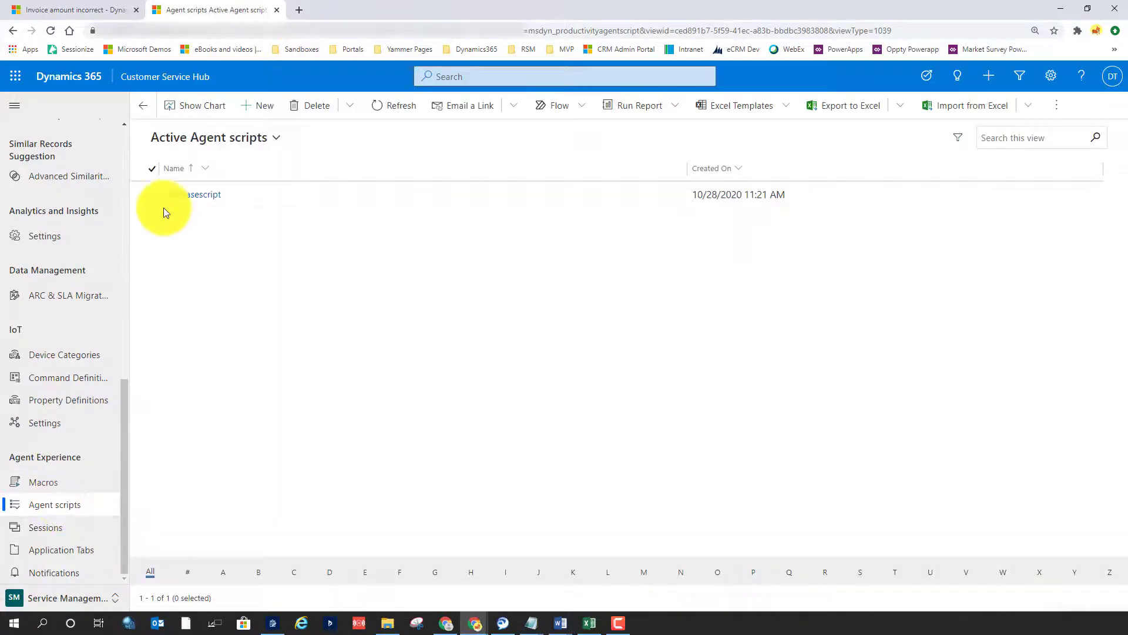
left_click(186, 198)
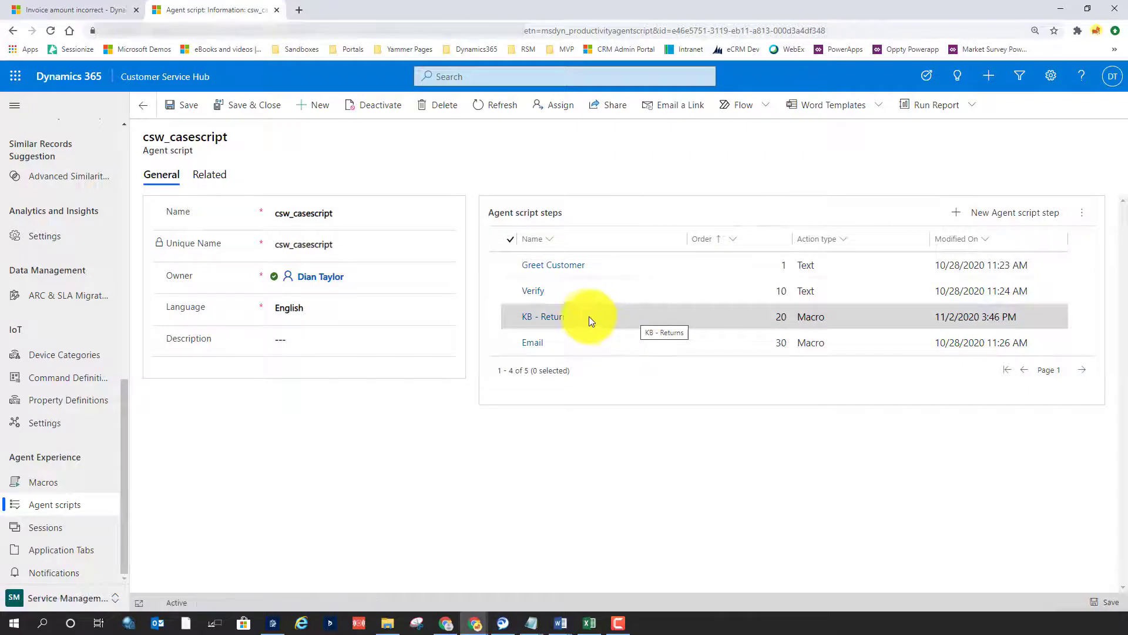
left_click(590, 316)
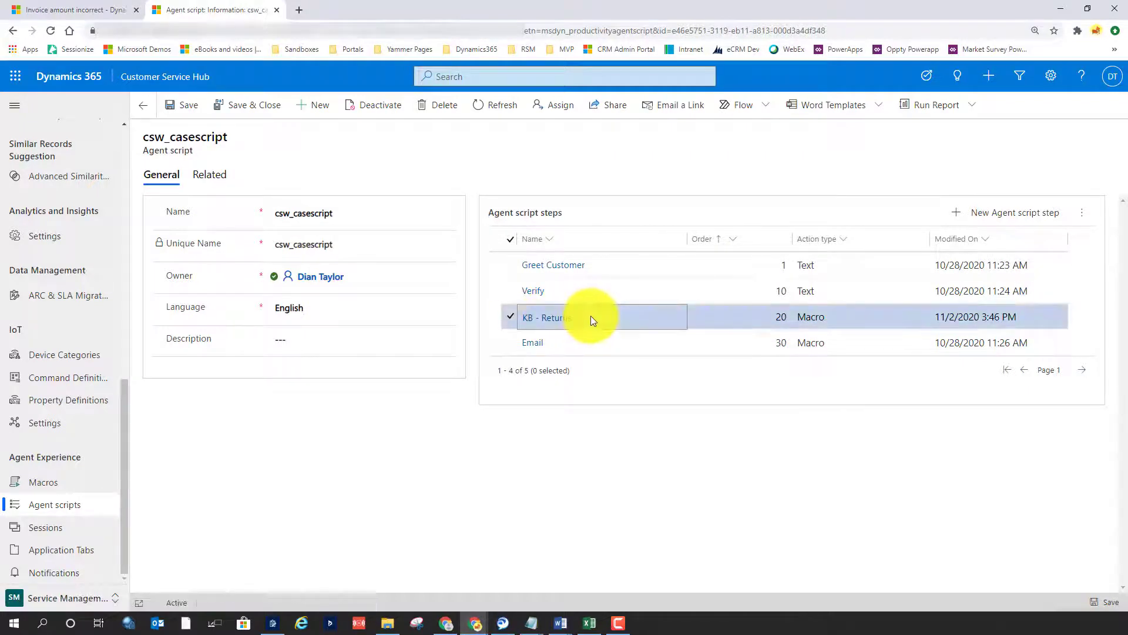
double_click(591, 316)
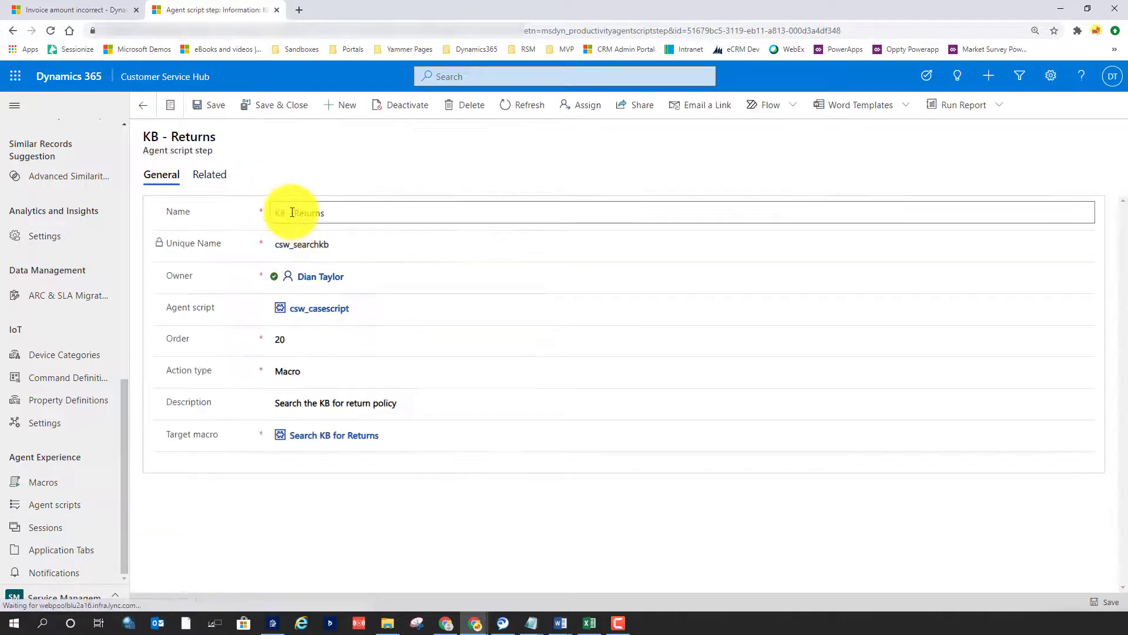
left_click_drag(288, 212, 398, 207)
key("BackSpace")
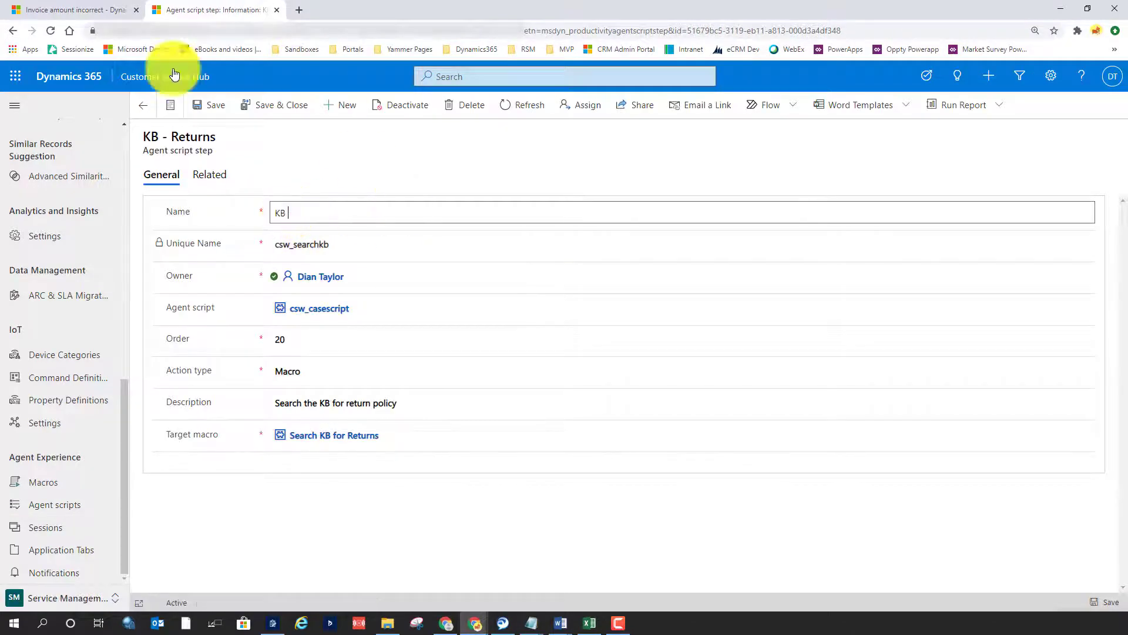
left_click(267, 105)
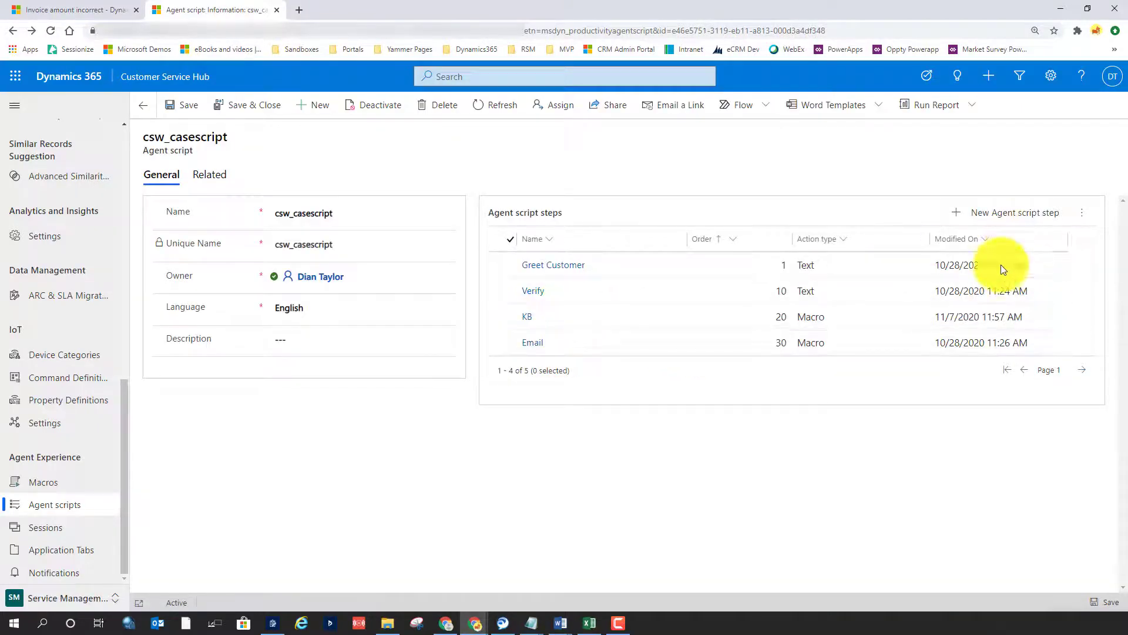
Start a new agent script step in csw_casescript named KB Return Search with unique name kb_return and order 25
left_click(999, 219)
left_click(976, 122)
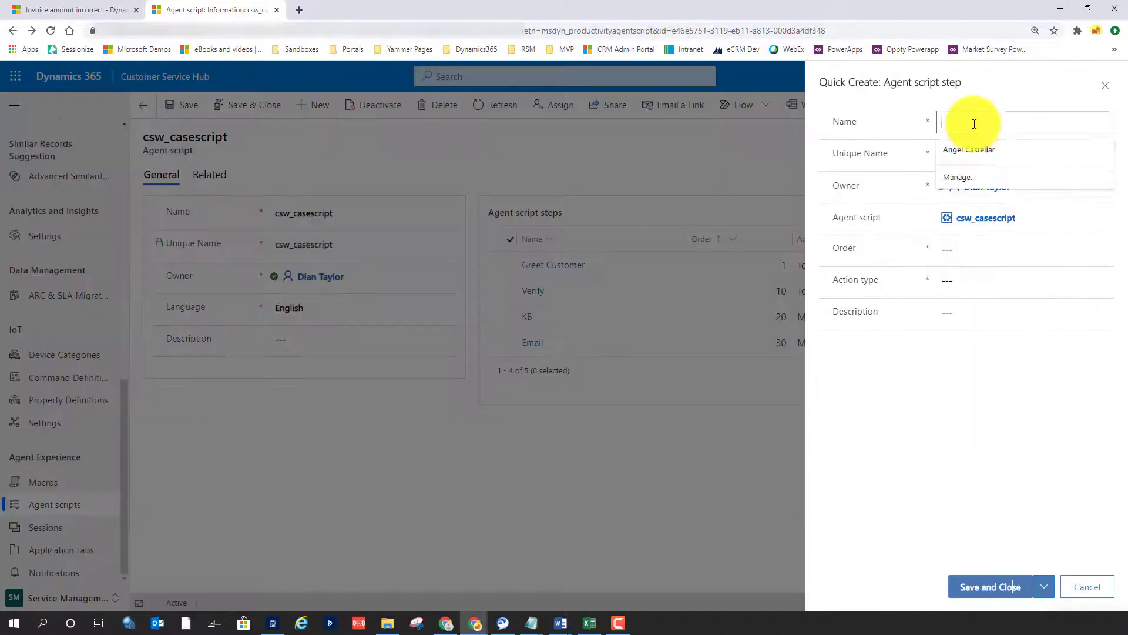
type("KB Return Search")
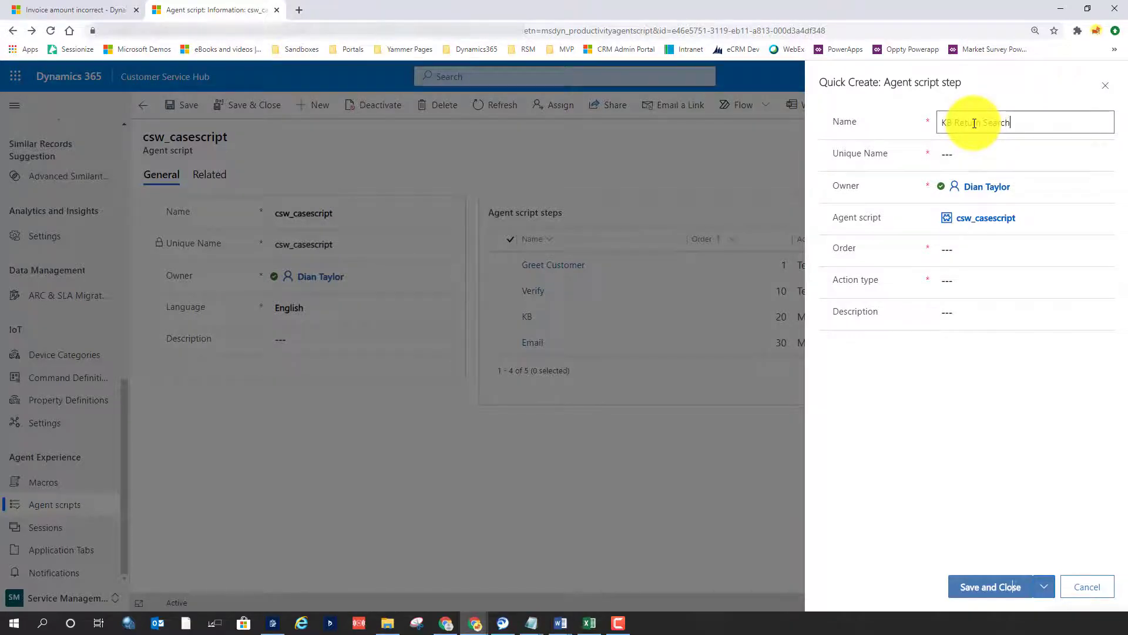
left_click(1044, 151)
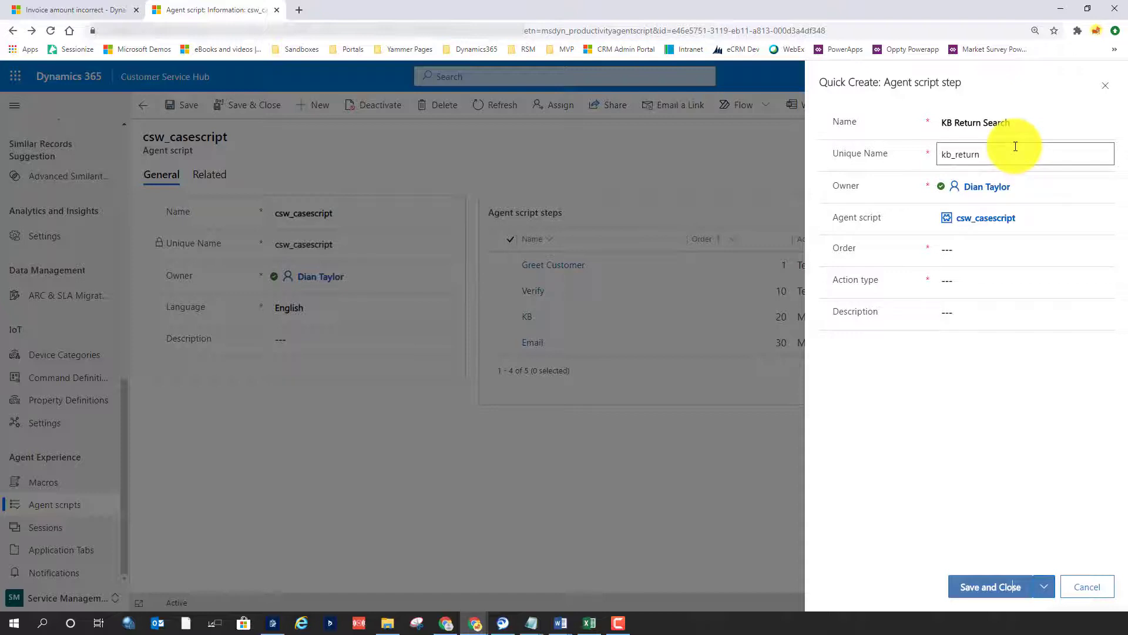
left_click(1058, 248)
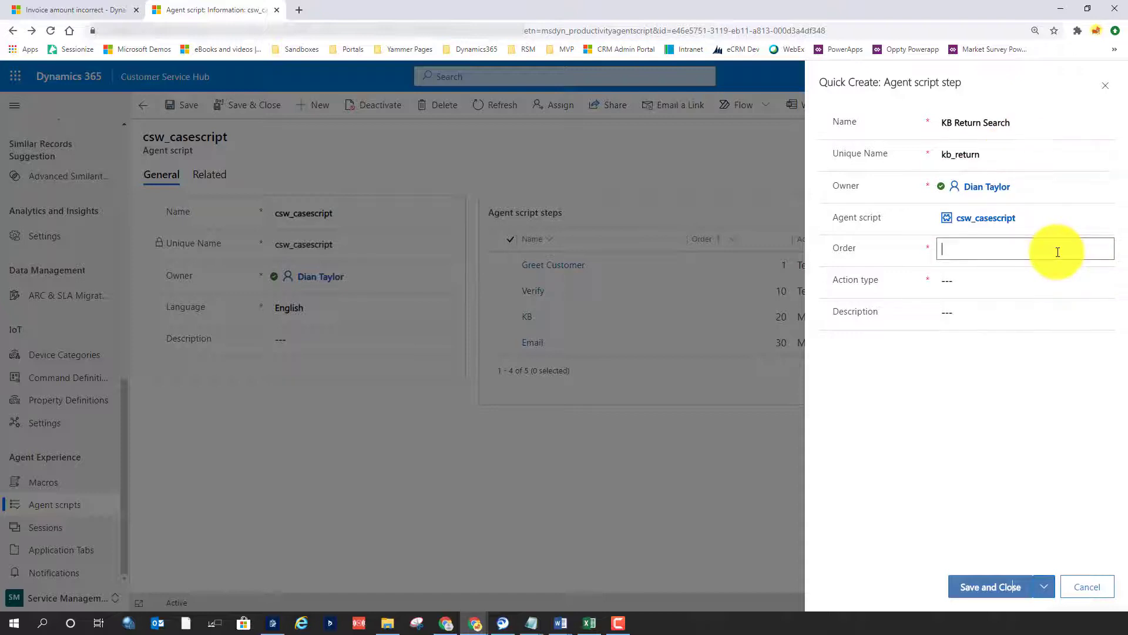
Set the new step's action type to Macro with KB Returns (hardcoded) as target macro, and save the step
left_click(975, 282)
left_click(988, 337)
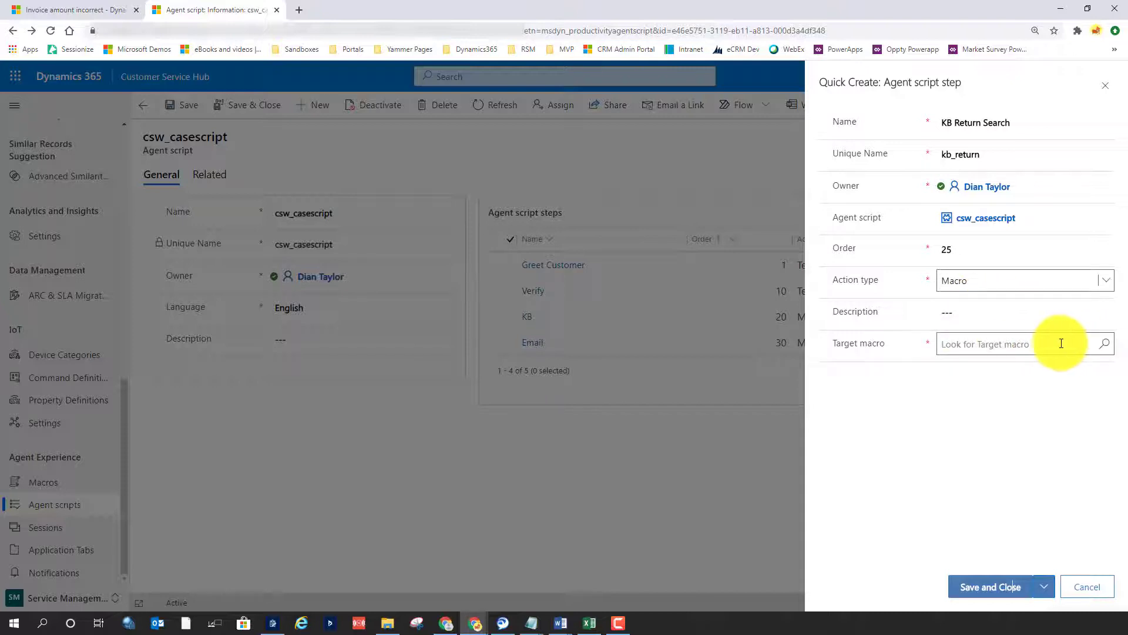
left_click(1057, 343)
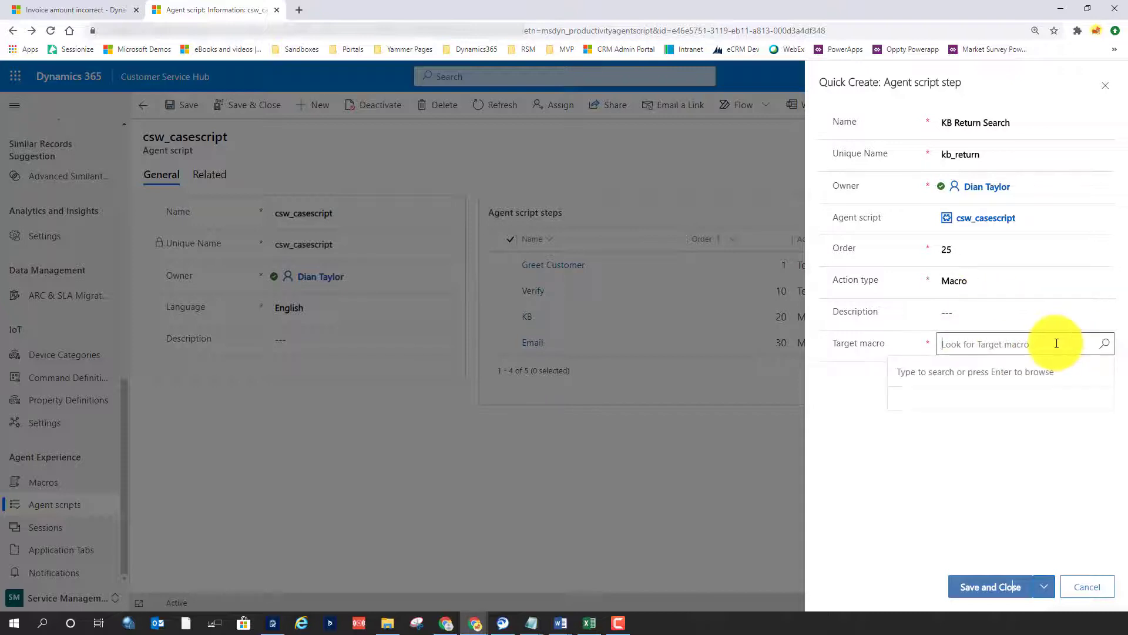
left_click(1105, 344)
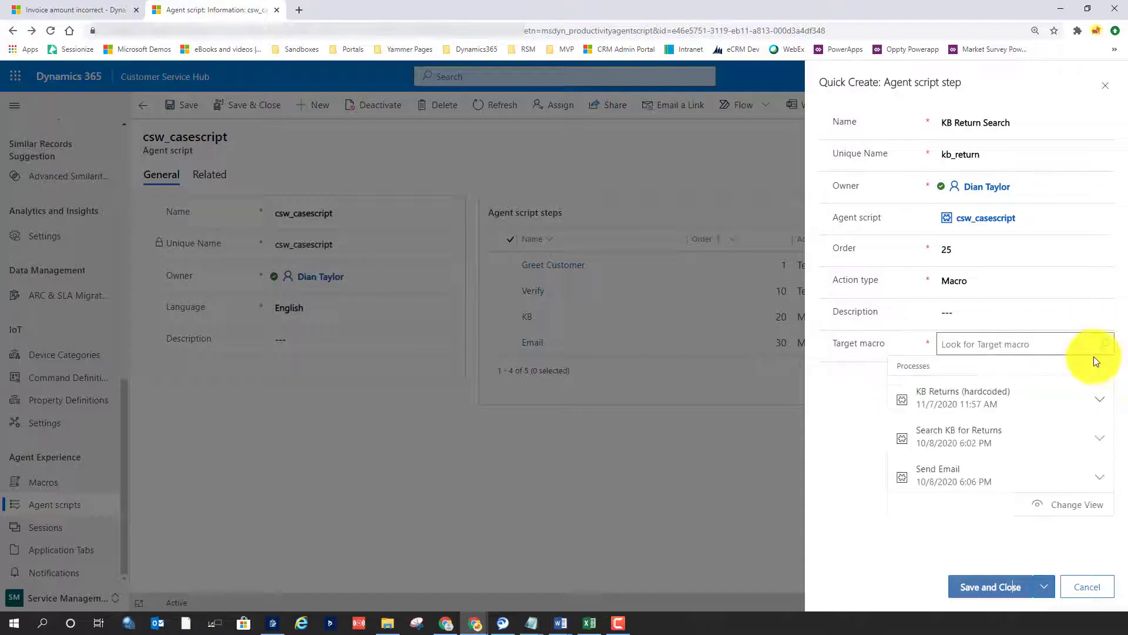
left_click(967, 400)
left_click(988, 589)
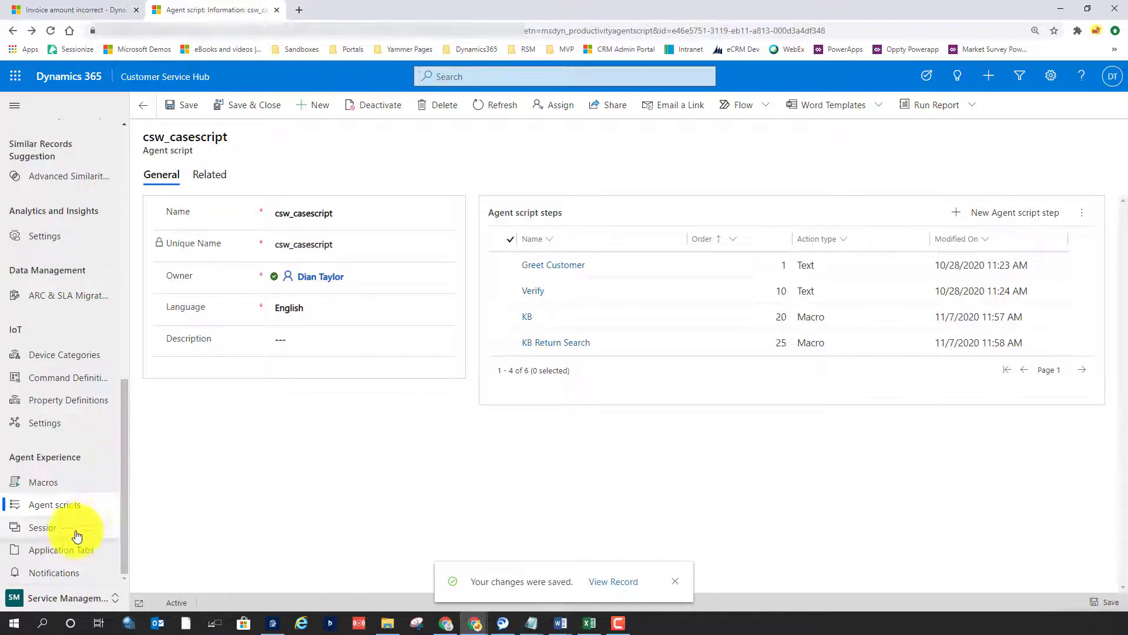
Open the Case Session Custom Template session and examine its additional tabs, linked agent scripts and the lookup for adding existing scripts
left_click(42, 532)
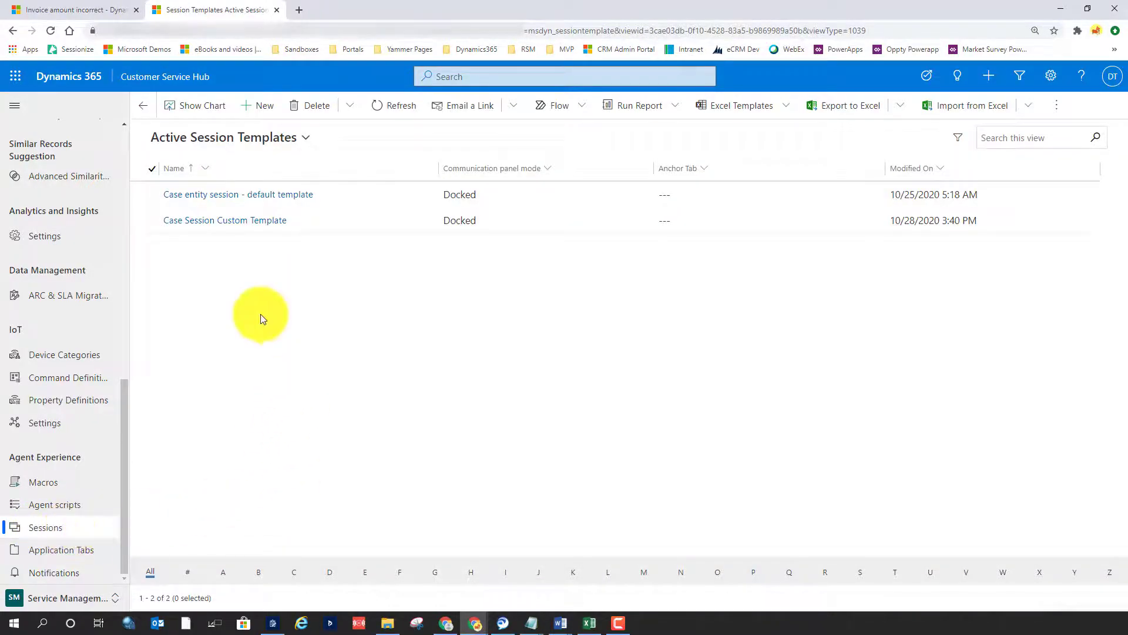
left_click(217, 226)
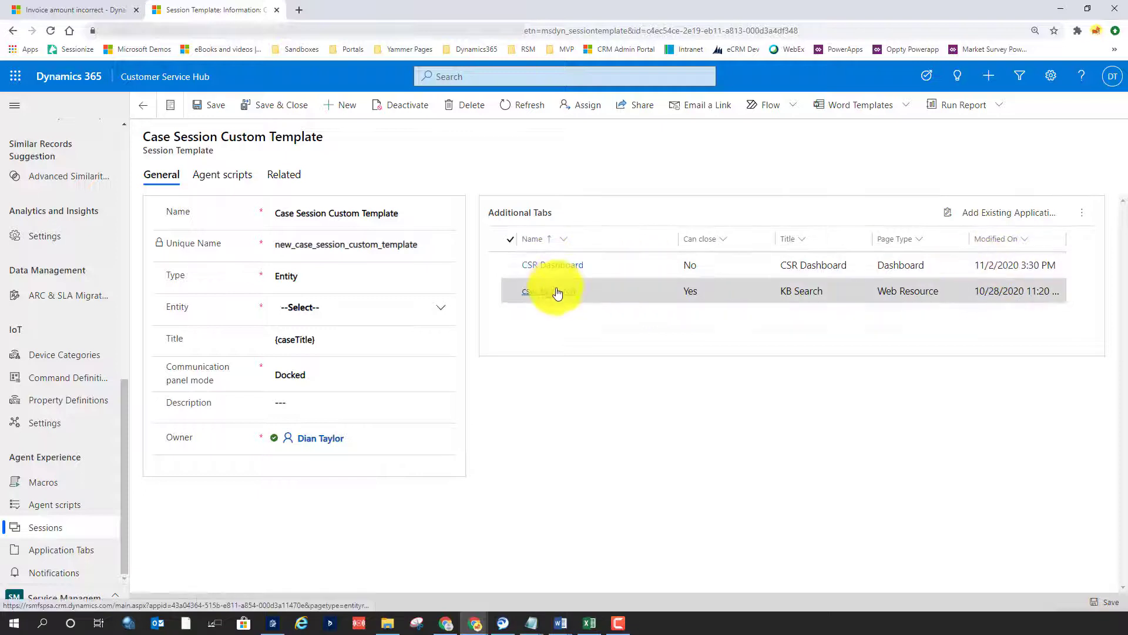
left_click(215, 179)
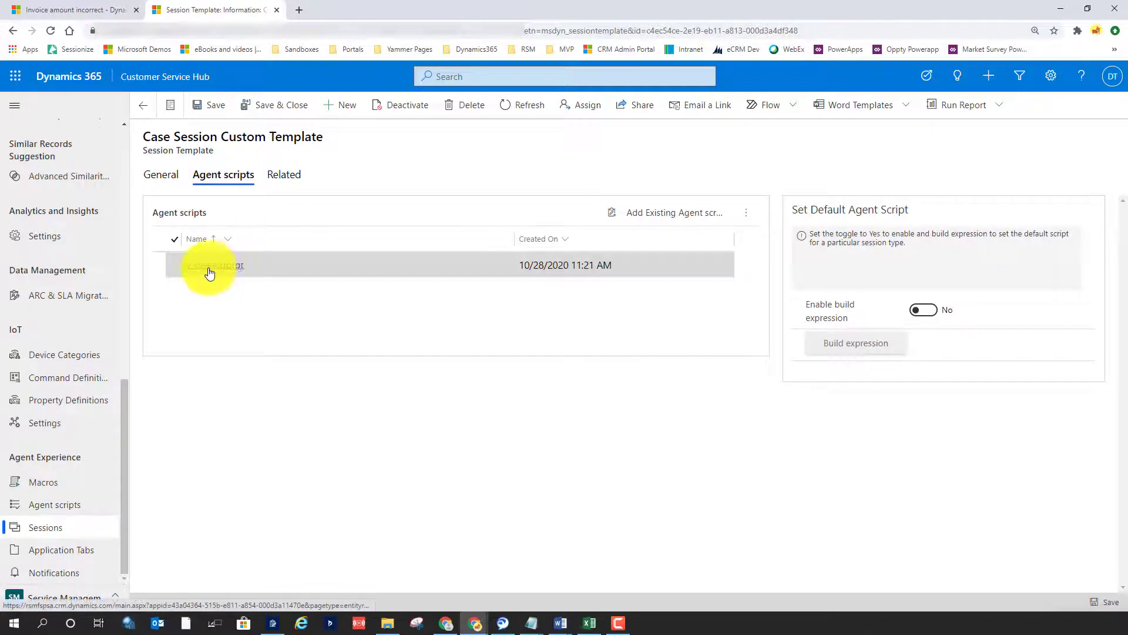
left_click(670, 215)
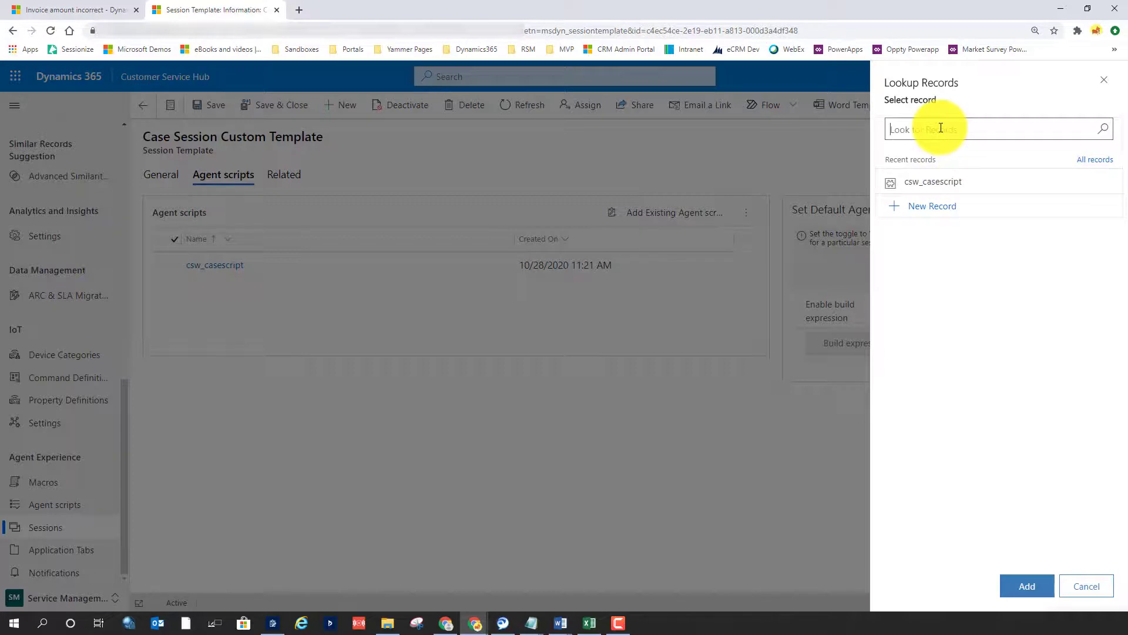
left_click(1087, 586)
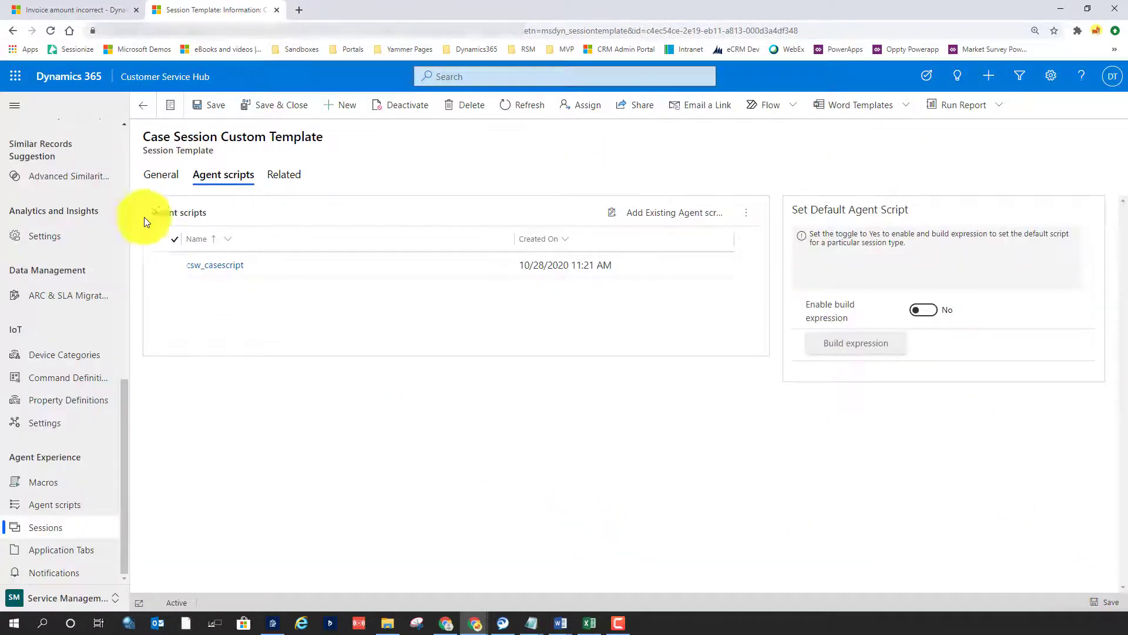
Switch to Customer Service workspace, close the current case session, and reopen the Invoice amount incorrect case from the Agent Dashboard's active cases
left_click(62, 7)
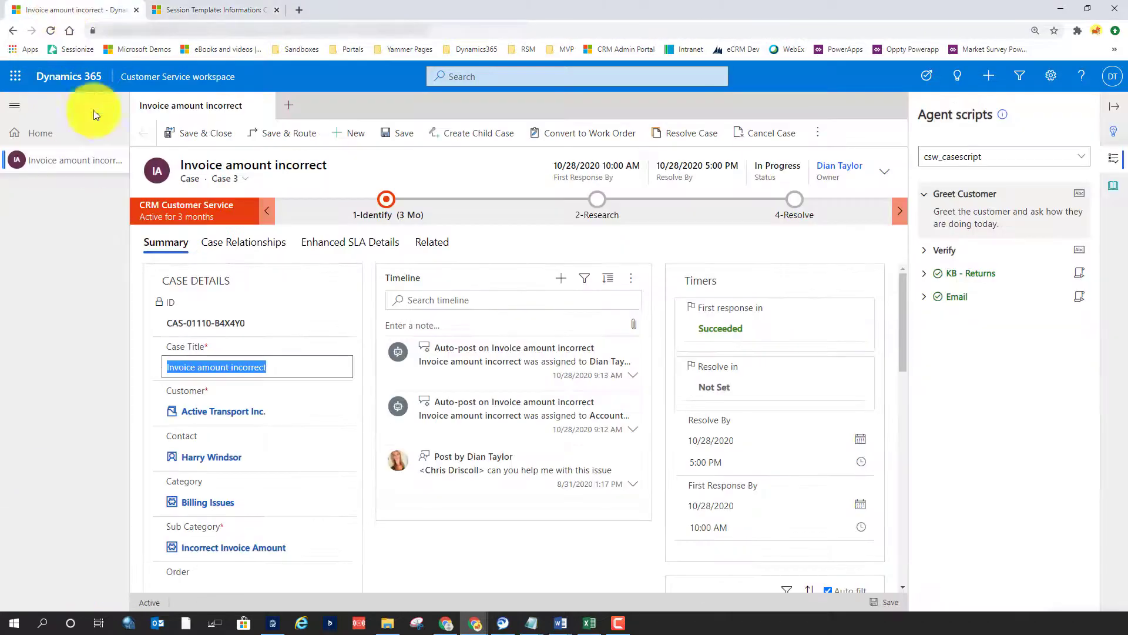
left_click(119, 164)
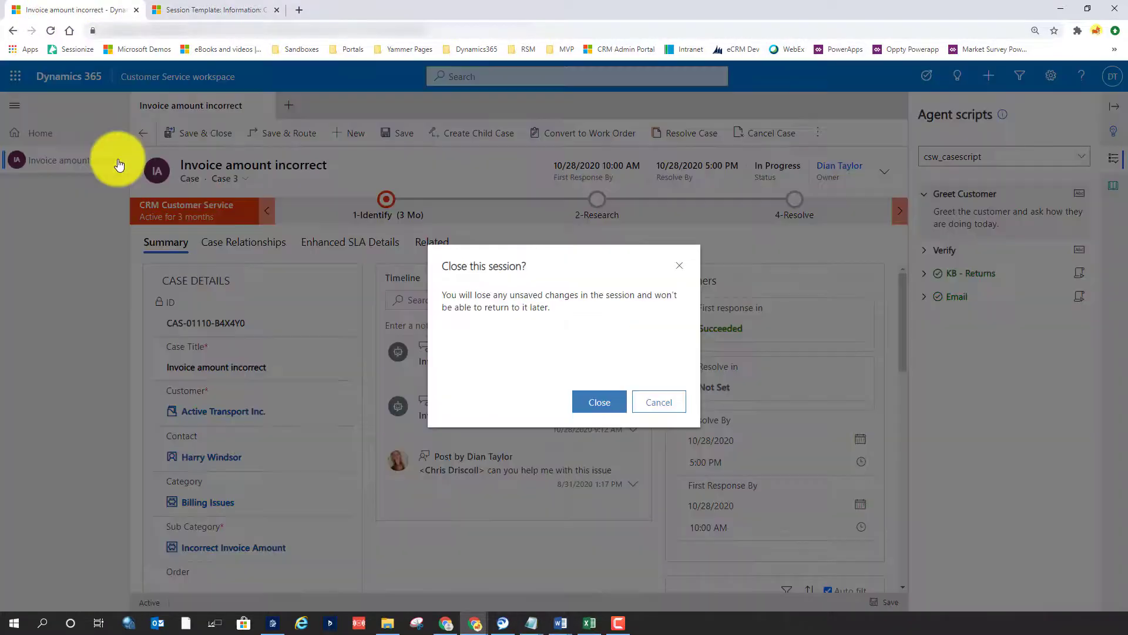
left_click(602, 400)
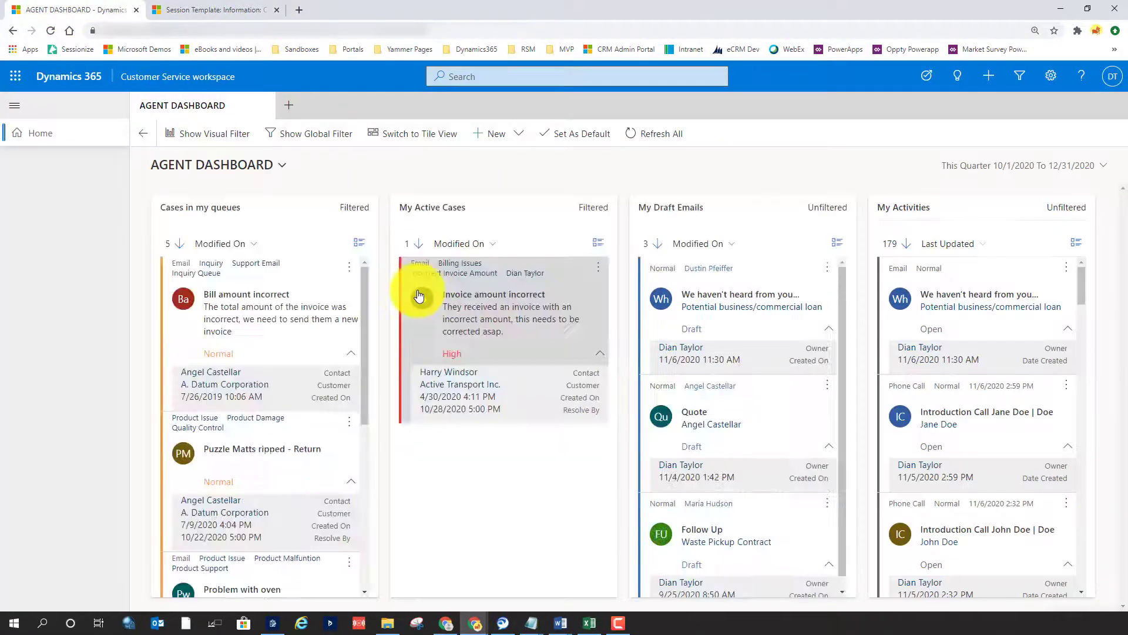
left_click(494, 323, "shift")
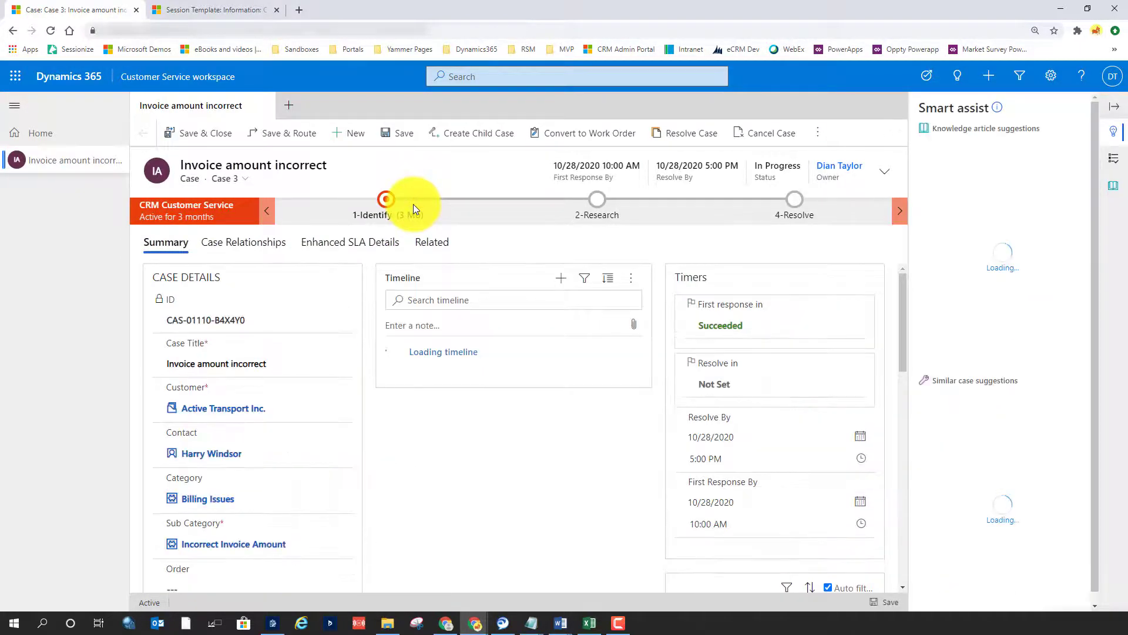
Run the KB Return Search macro from the case's csw_casescript agent script, check the search term it fills in, and close the search
left_click(1120, 157)
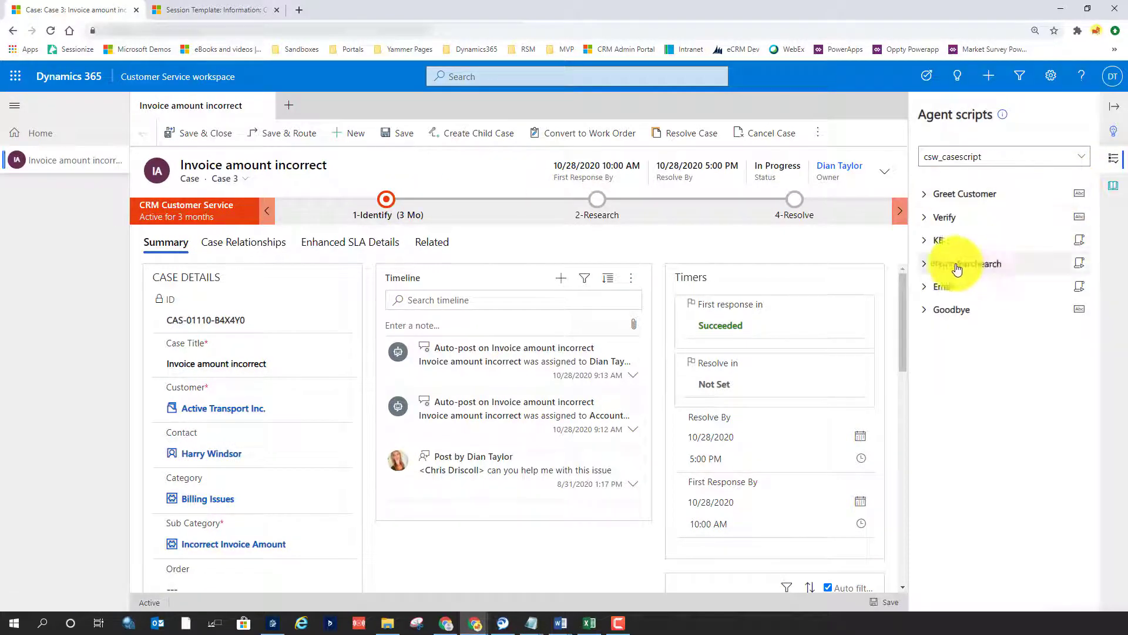
left_click(1080, 263)
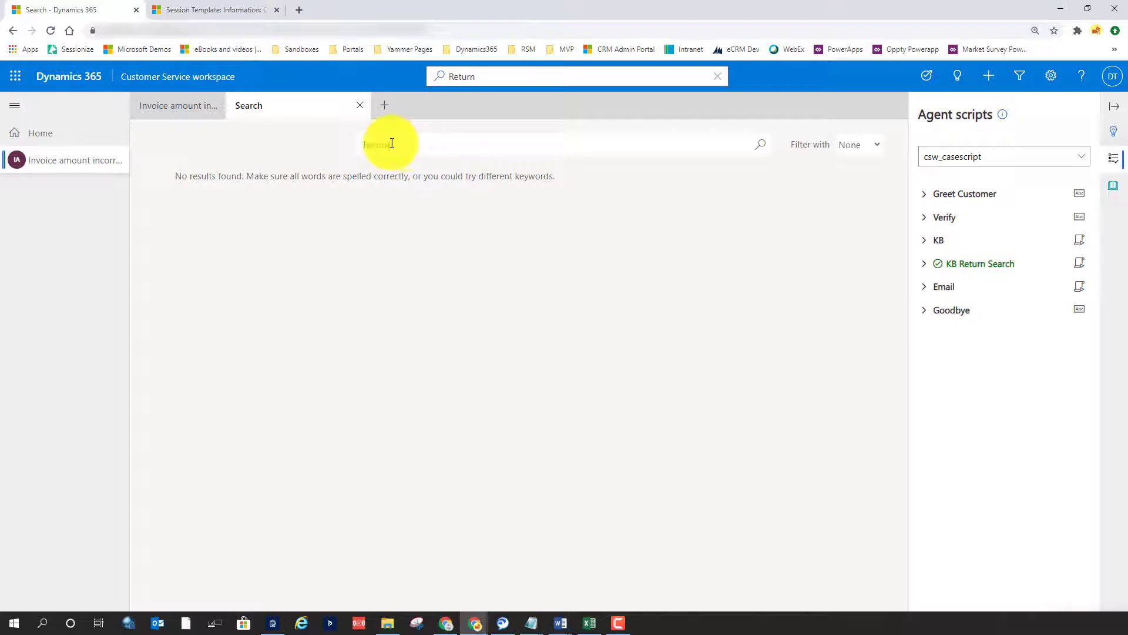
left_click_drag(392, 143, 322, 147)
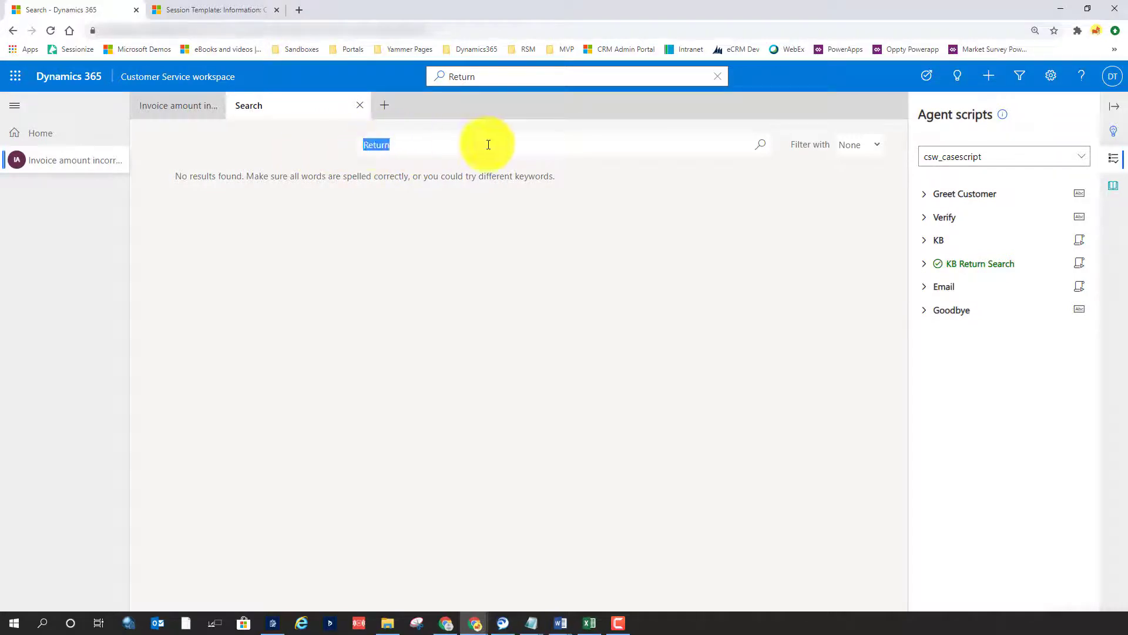
left_click(360, 106)
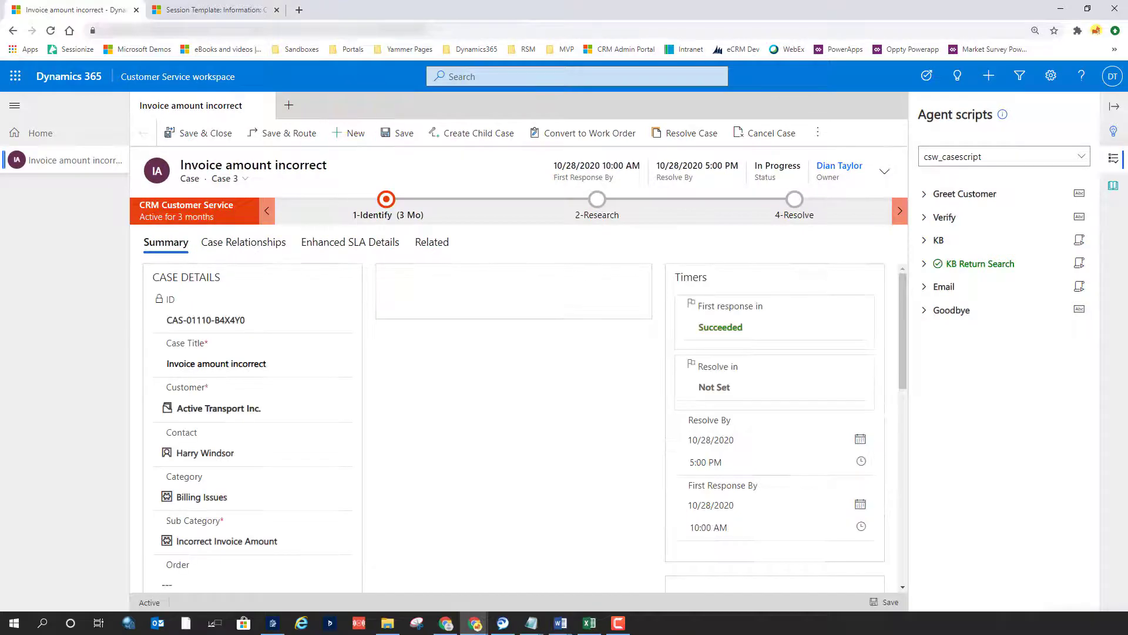
In Customer Service Hub, examine the session template's general settings and the CSR Dashboard application tab's page types and parameters, comparing with the open case
left_click(217, 10)
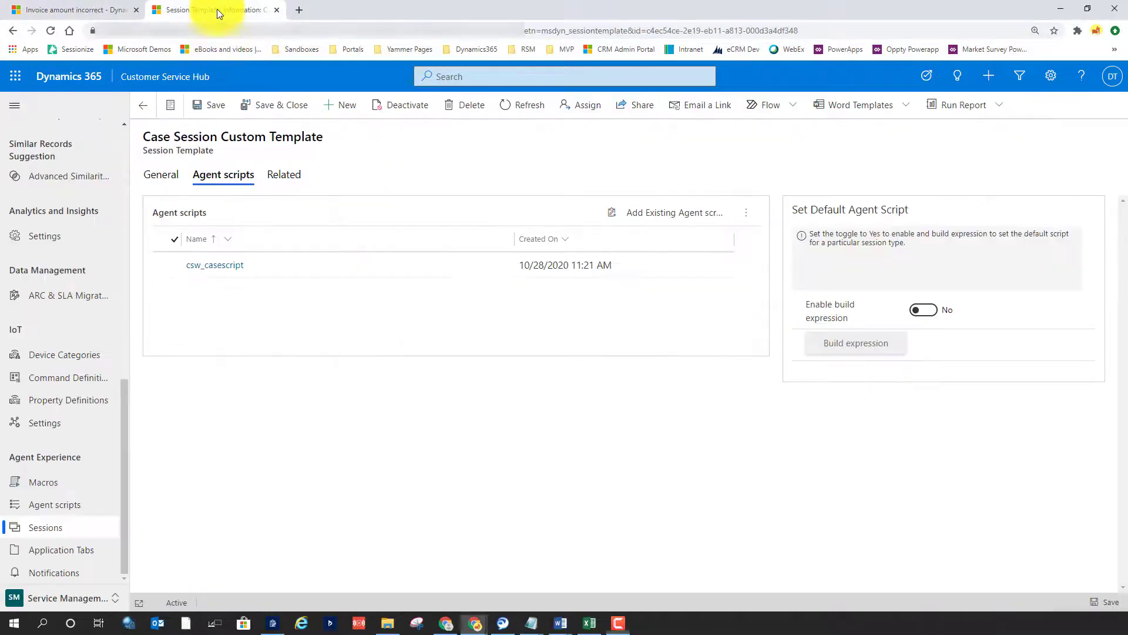
left_click(167, 181)
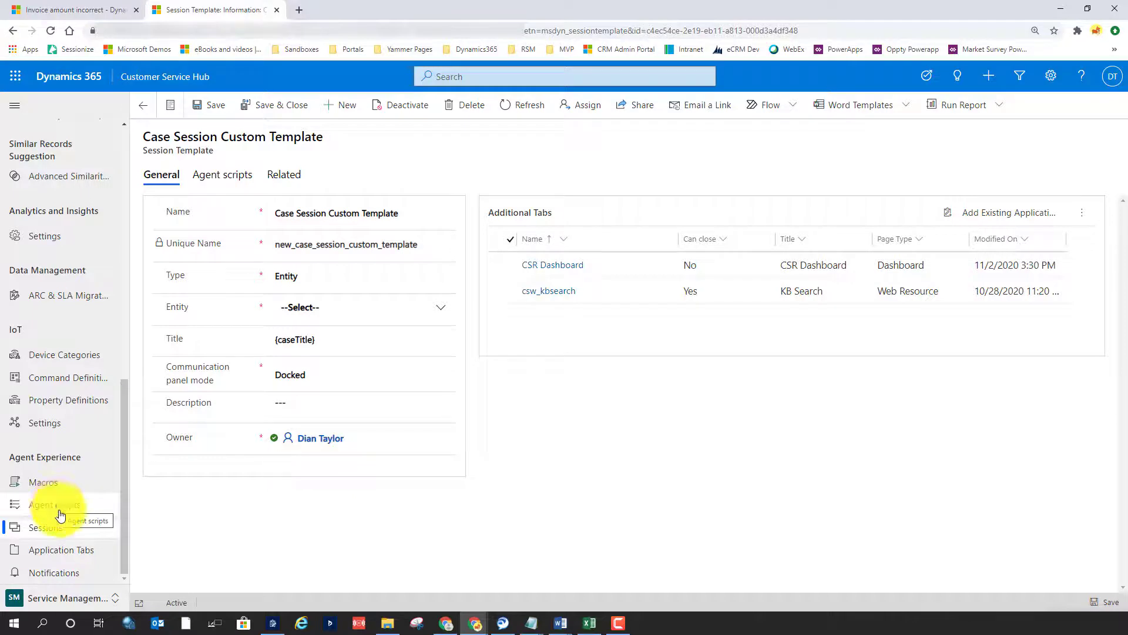
left_click(80, 553)
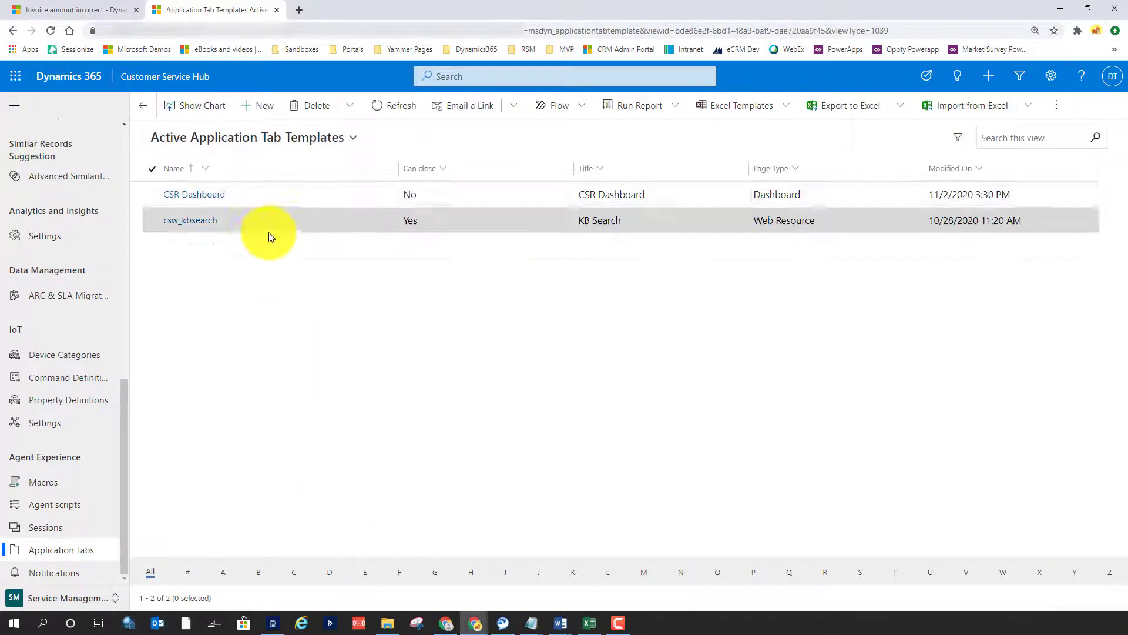
left_click(214, 198)
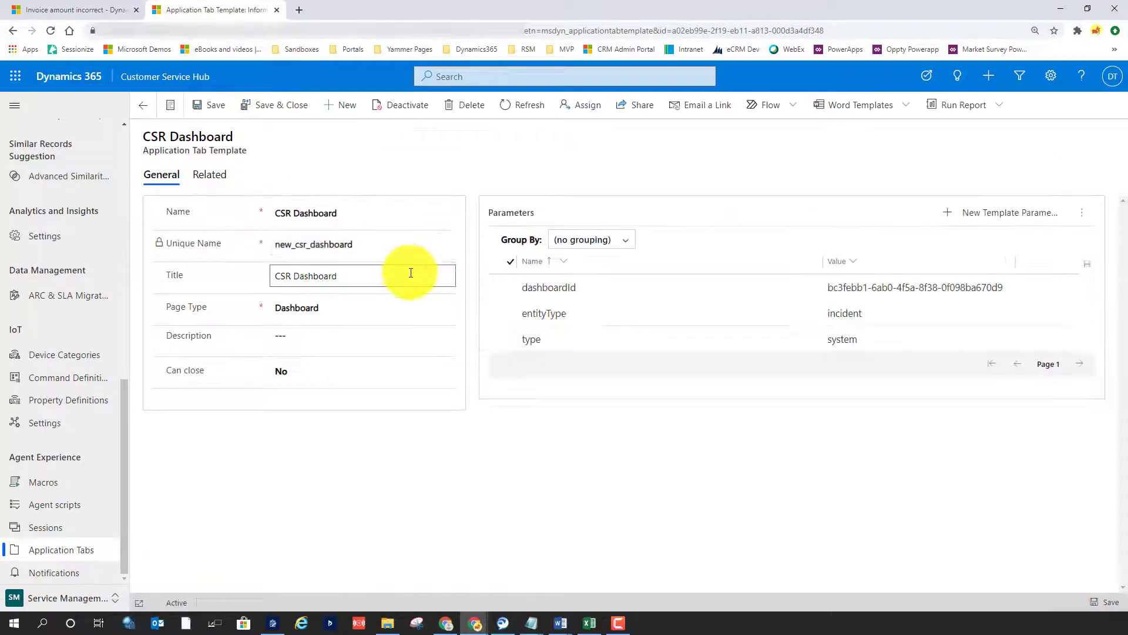
left_click(364, 308)
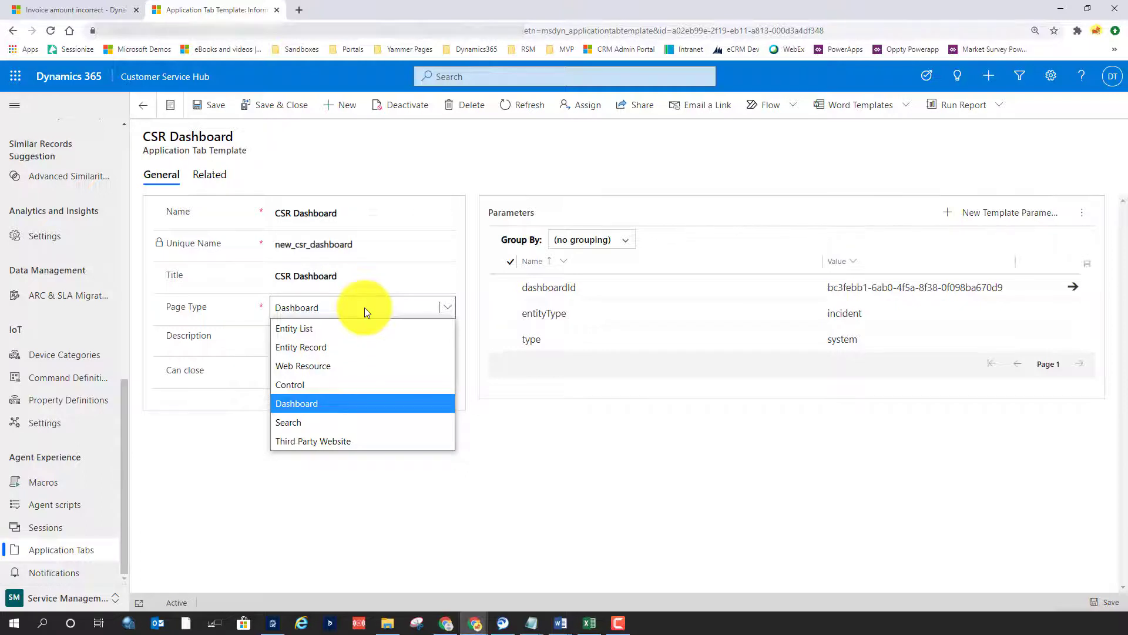
left_click(358, 160)
left_click(95, 4)
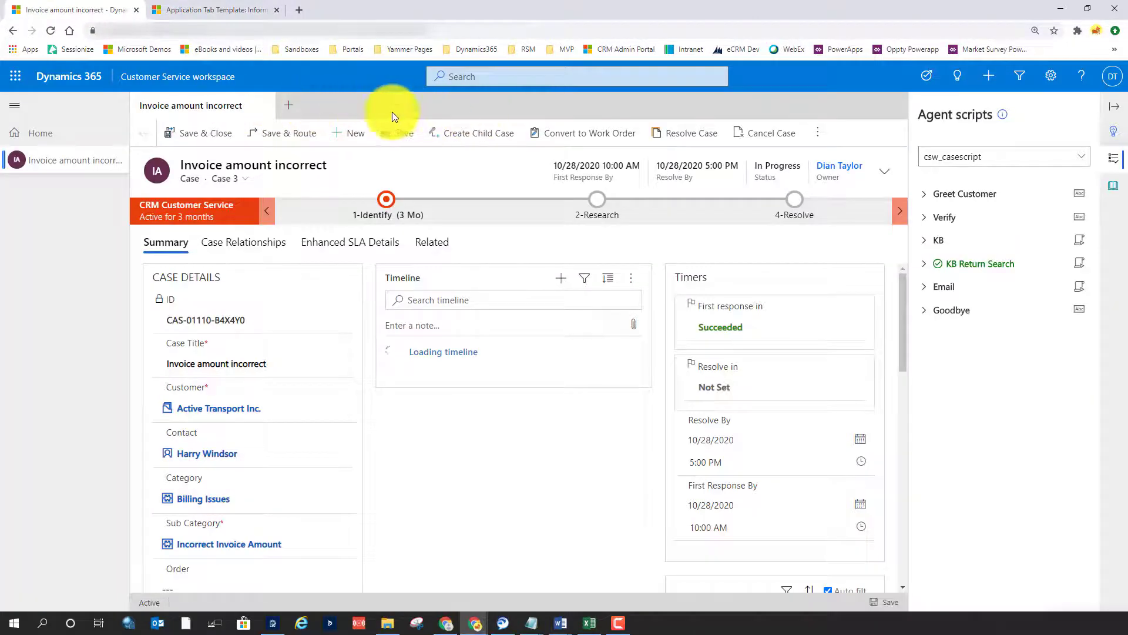
left_click(225, 12)
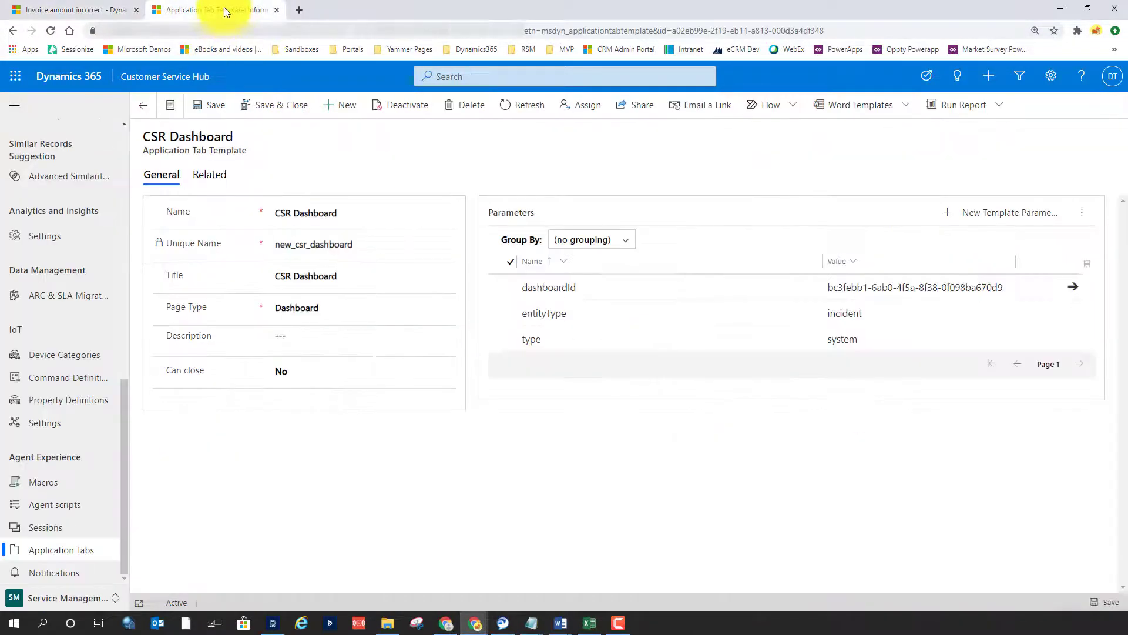
left_click(82, 9)
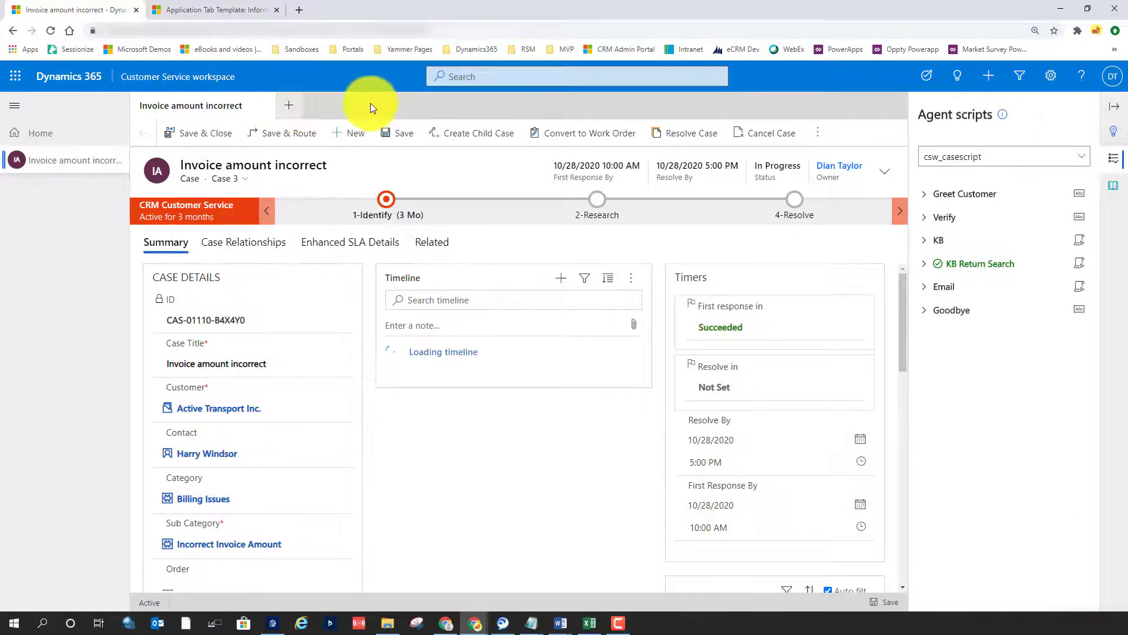
left_click(228, 11)
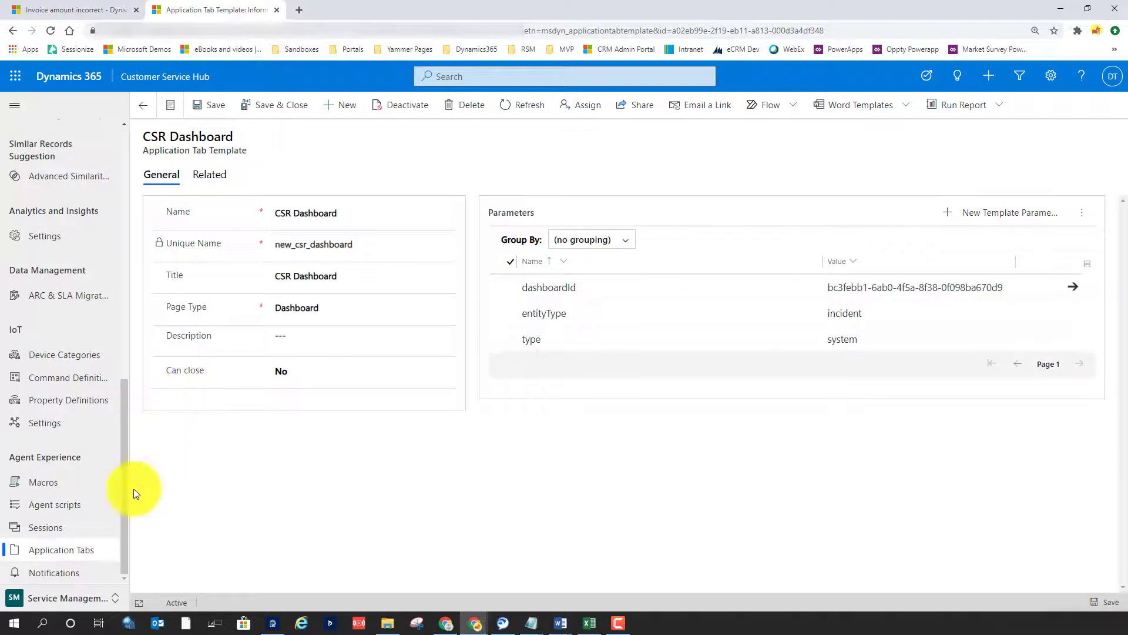
Start a new notification template, set Show Timeout to No, and review the remaining notification settings
left_click(56, 572)
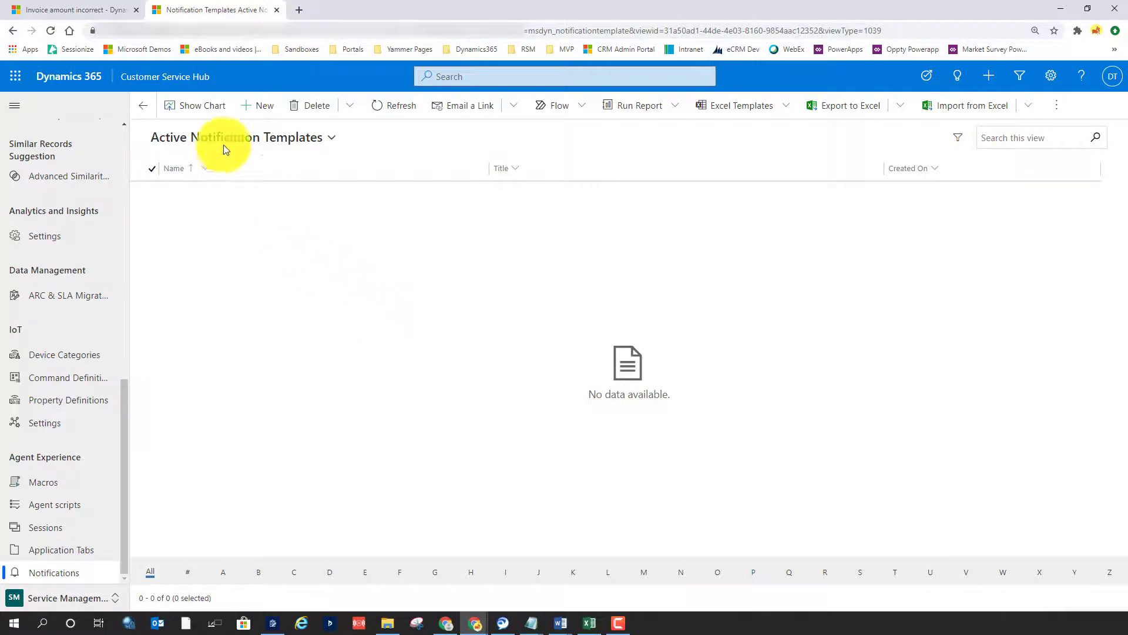
left_click(264, 105)
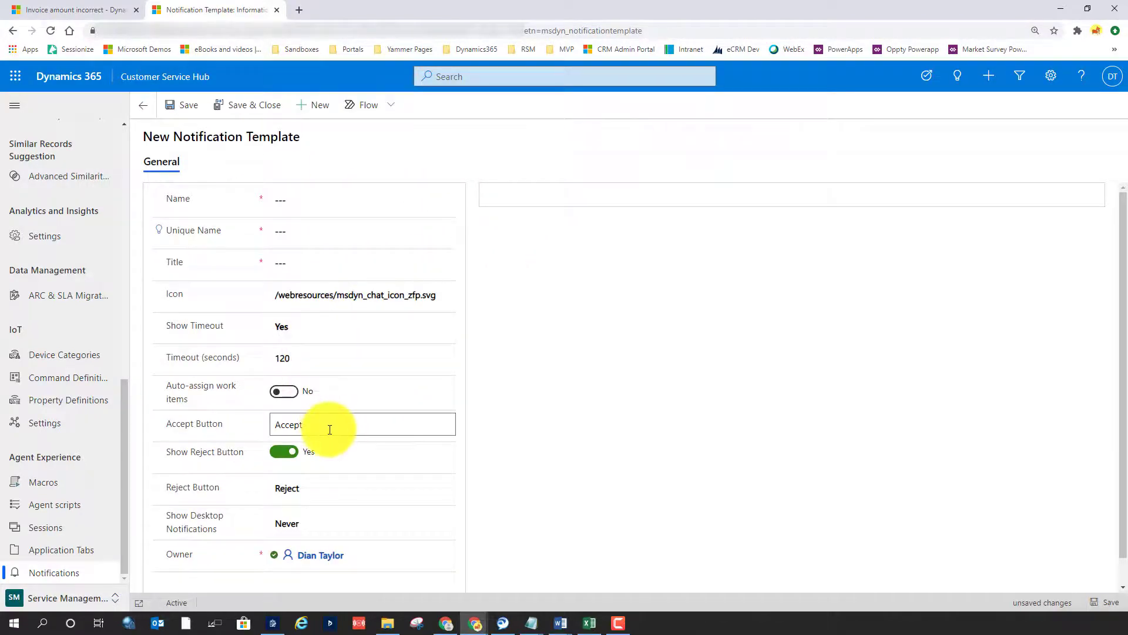
left_click(316, 326)
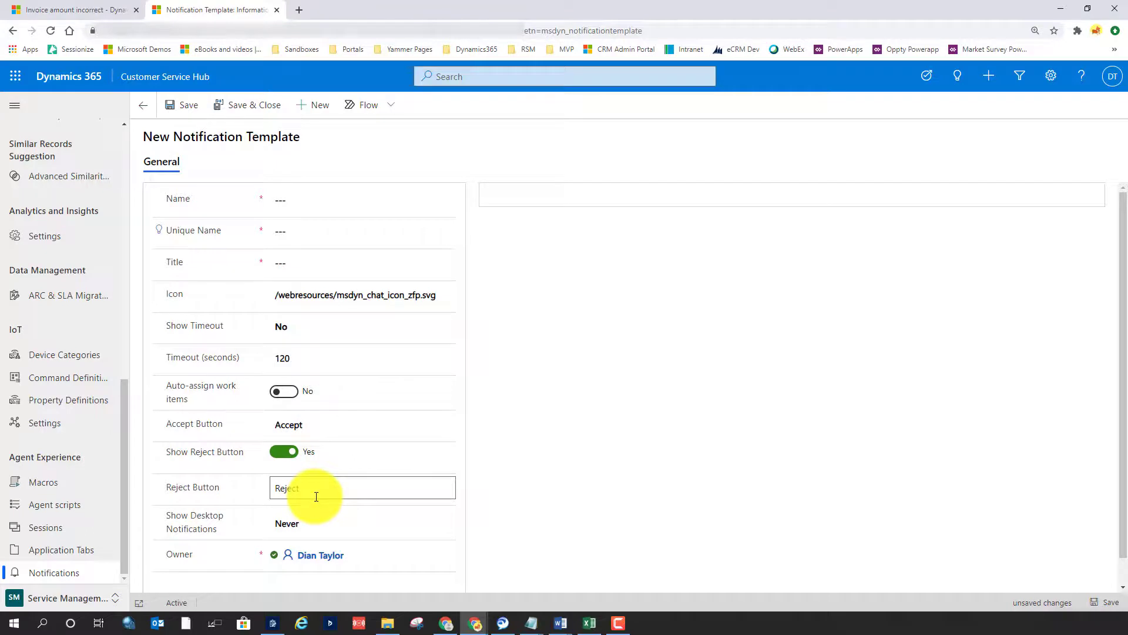
scroll(583, 425, "down", 1)
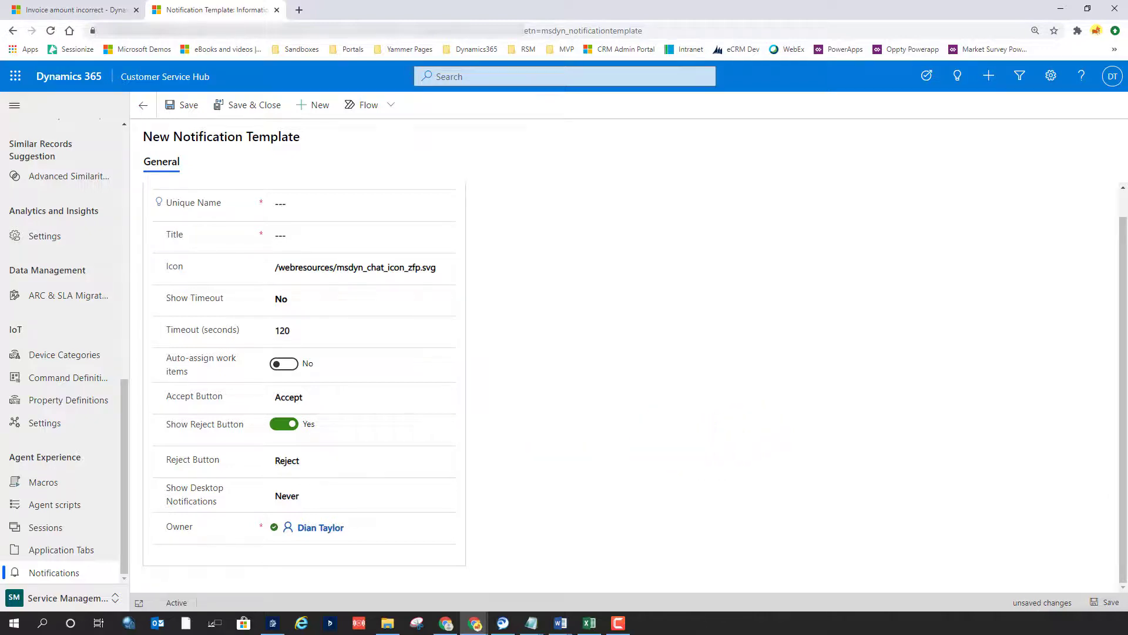
key("F10")
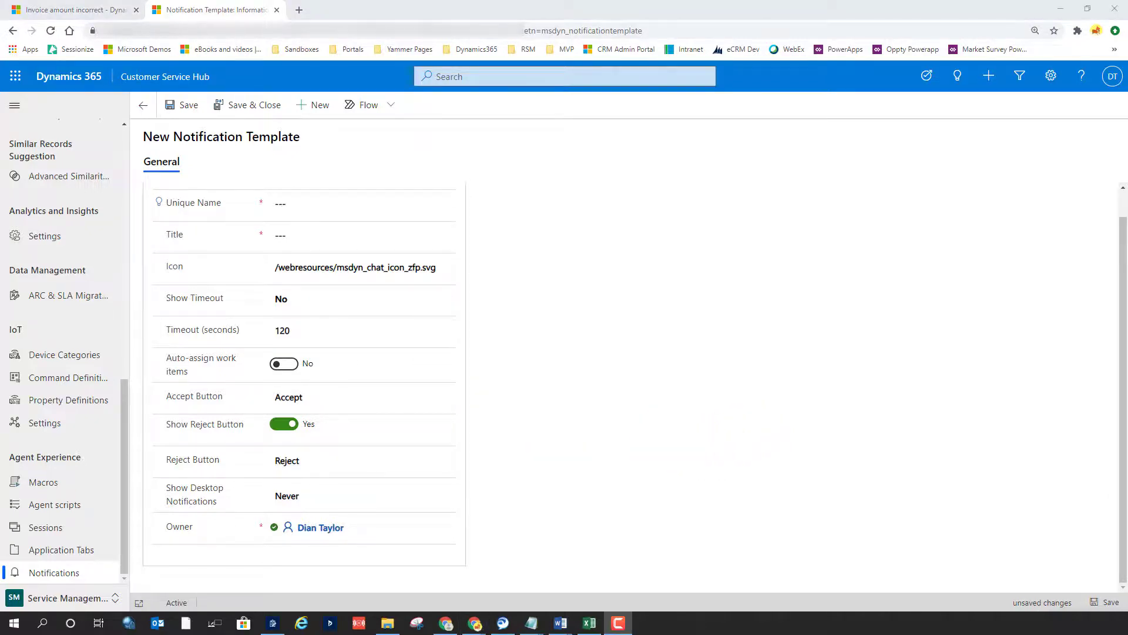
Open the Power Apps maker site in a new browser tab and display its list of apps
left_click(299, 10)
left_click(317, 31)
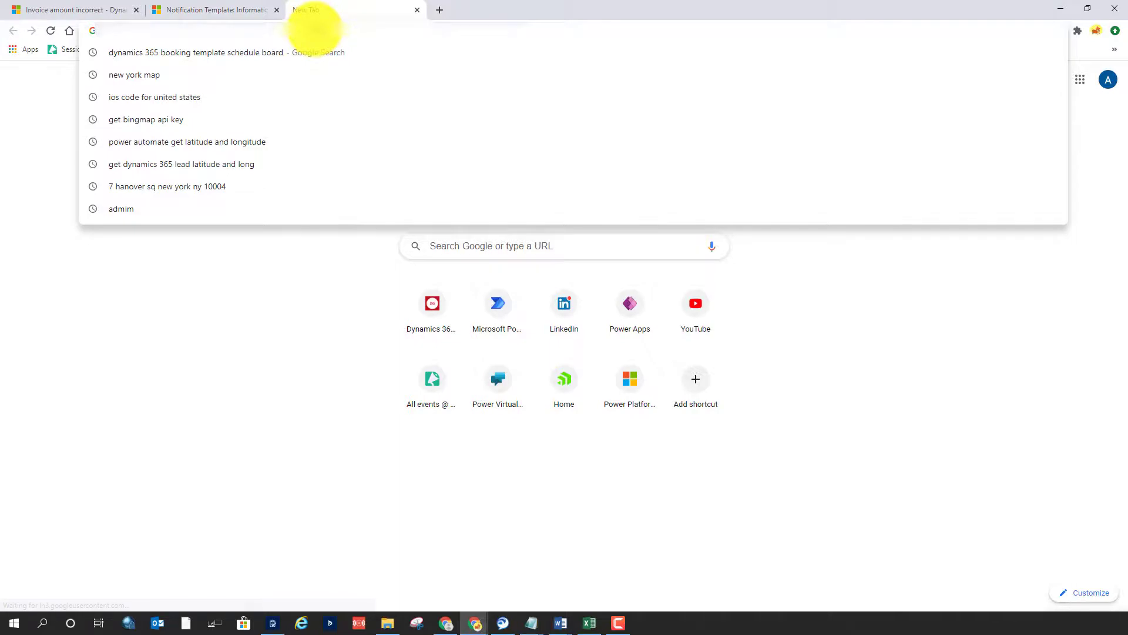
type("make")
key("Return")
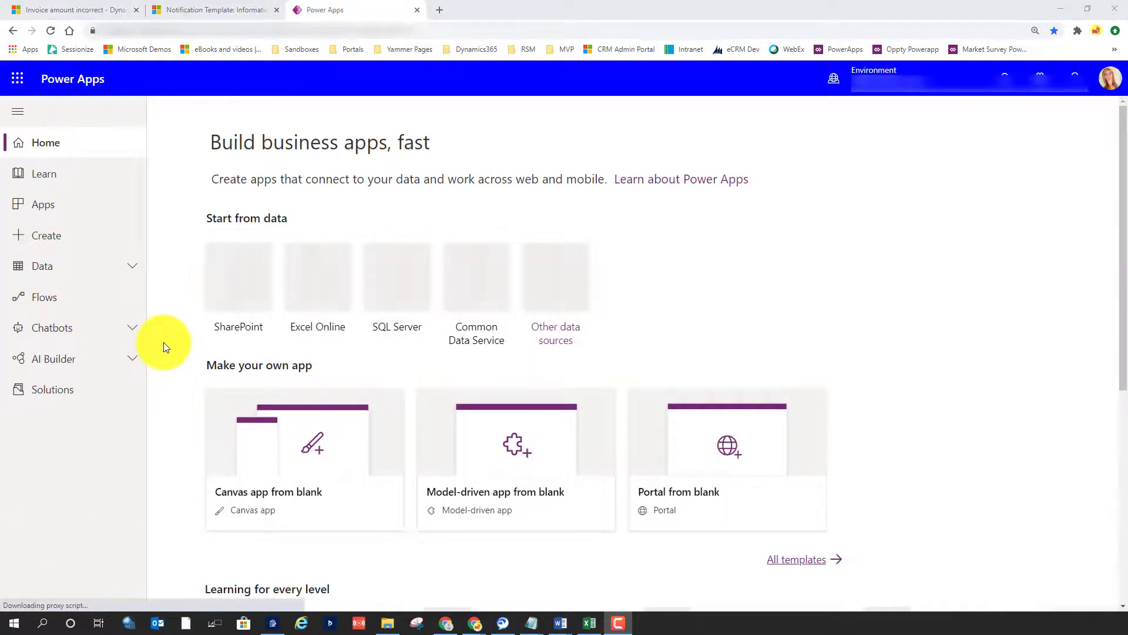
left_click(62, 209)
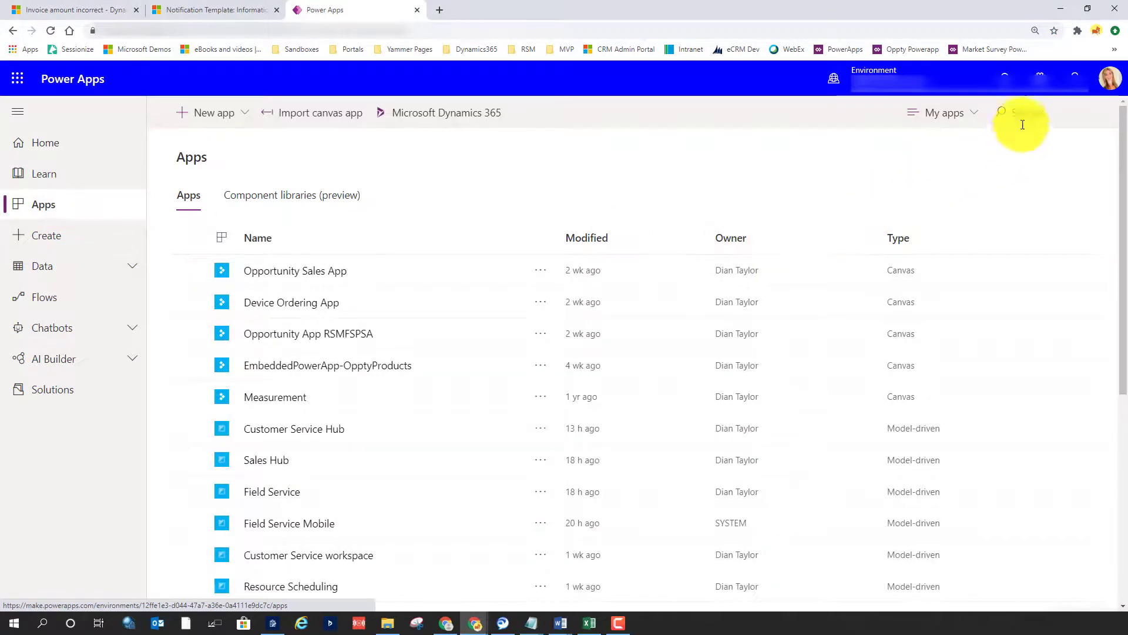
Search the apps for "customer s" and open the App profile manager for Customer Service workspace
left_click(1023, 123)
type("custm")
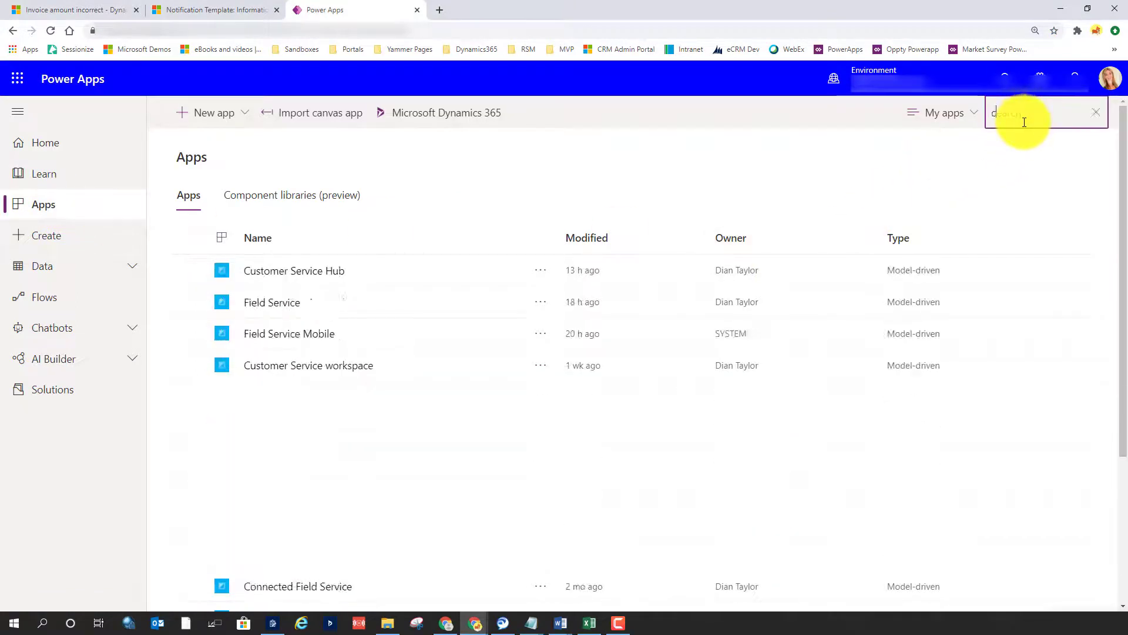
key("BackSpace")
key("BackSpace")
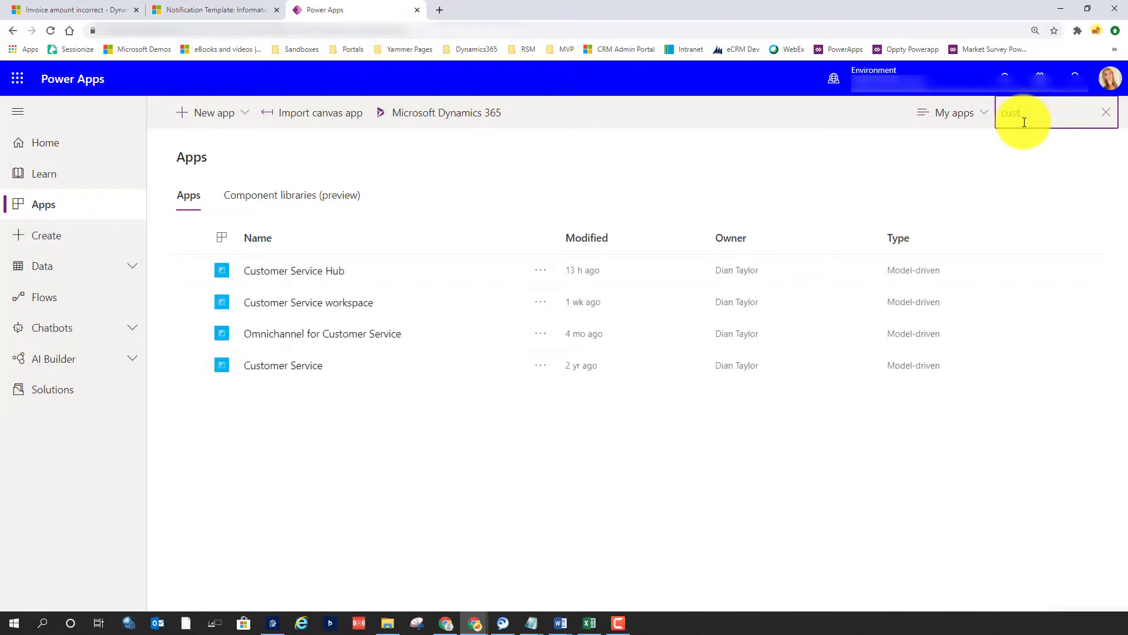
type("omer s")
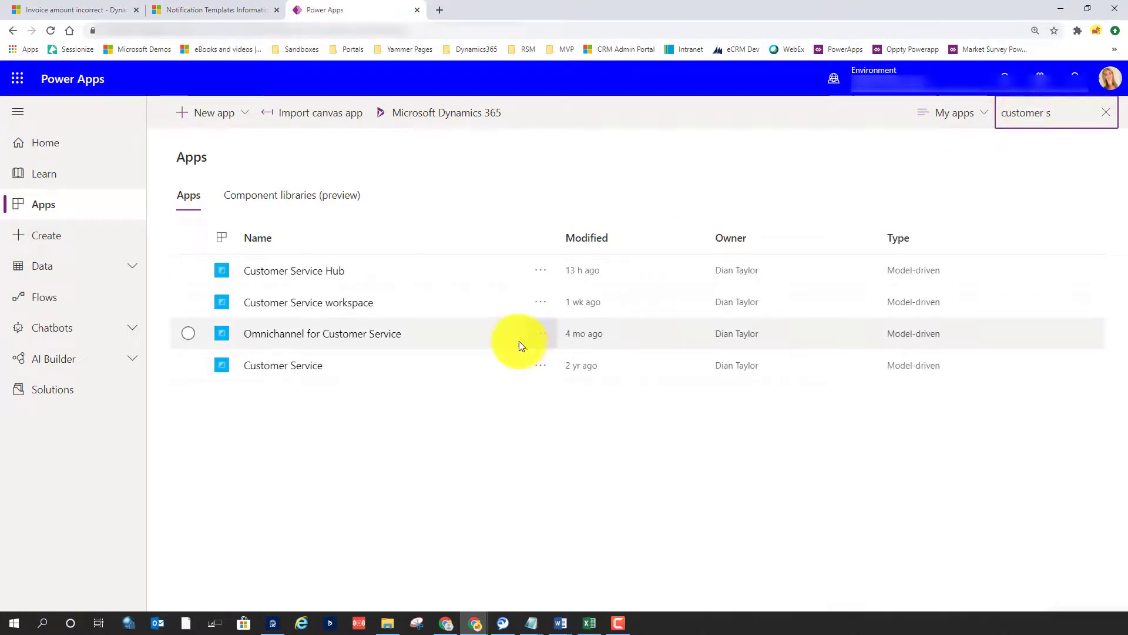
left_click(542, 303)
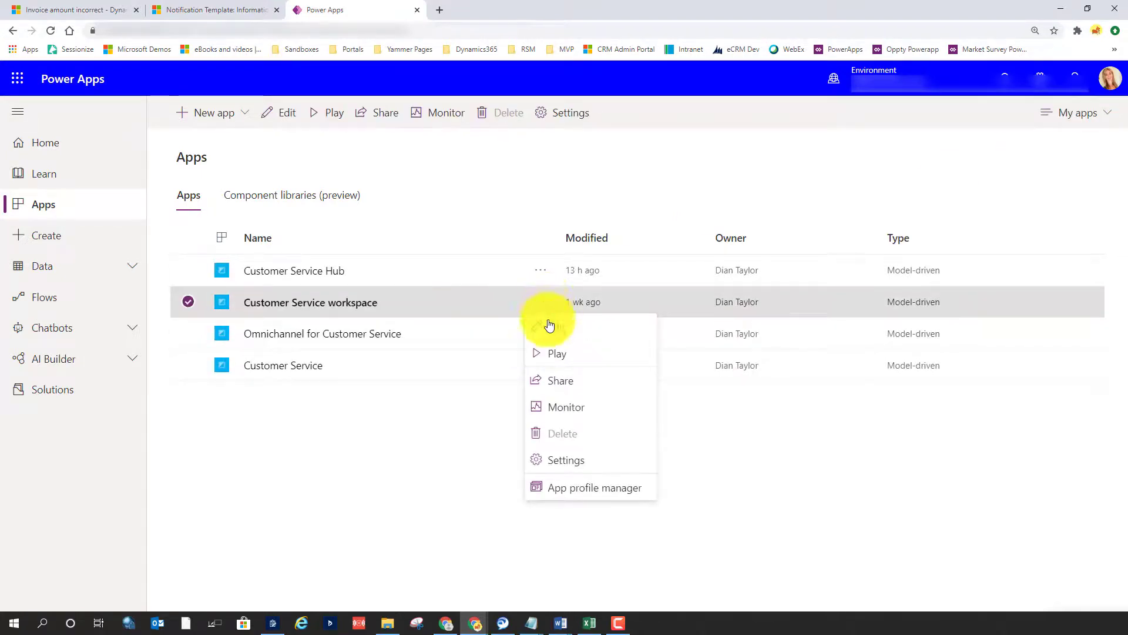
left_click(589, 488)
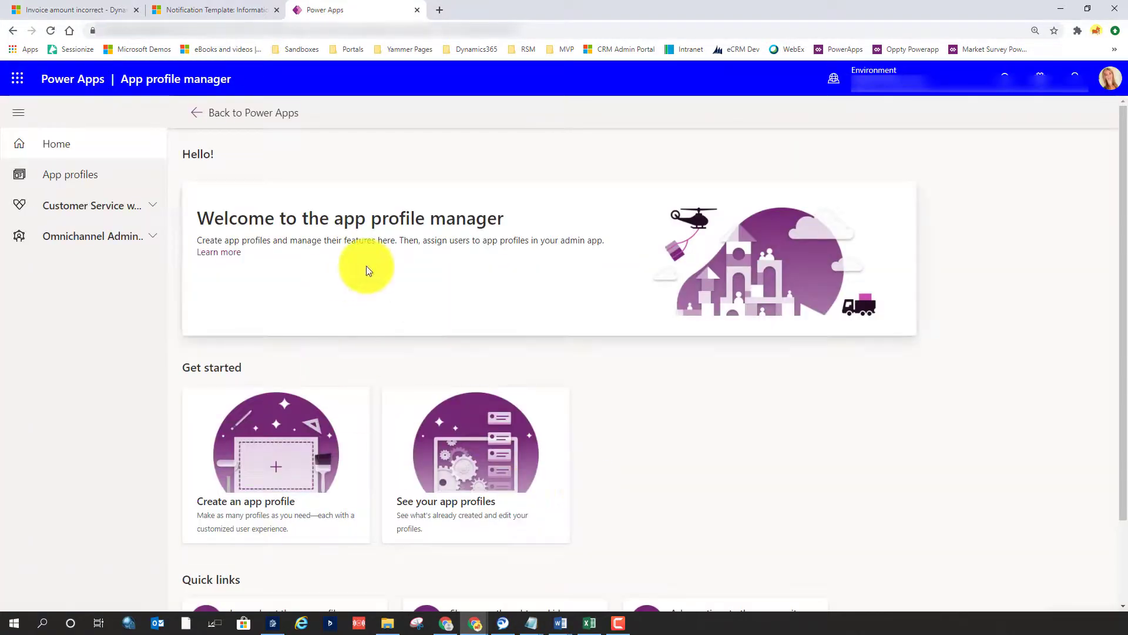
Display the app profiles and open the Customer Service workspace - default profile
left_click(64, 177)
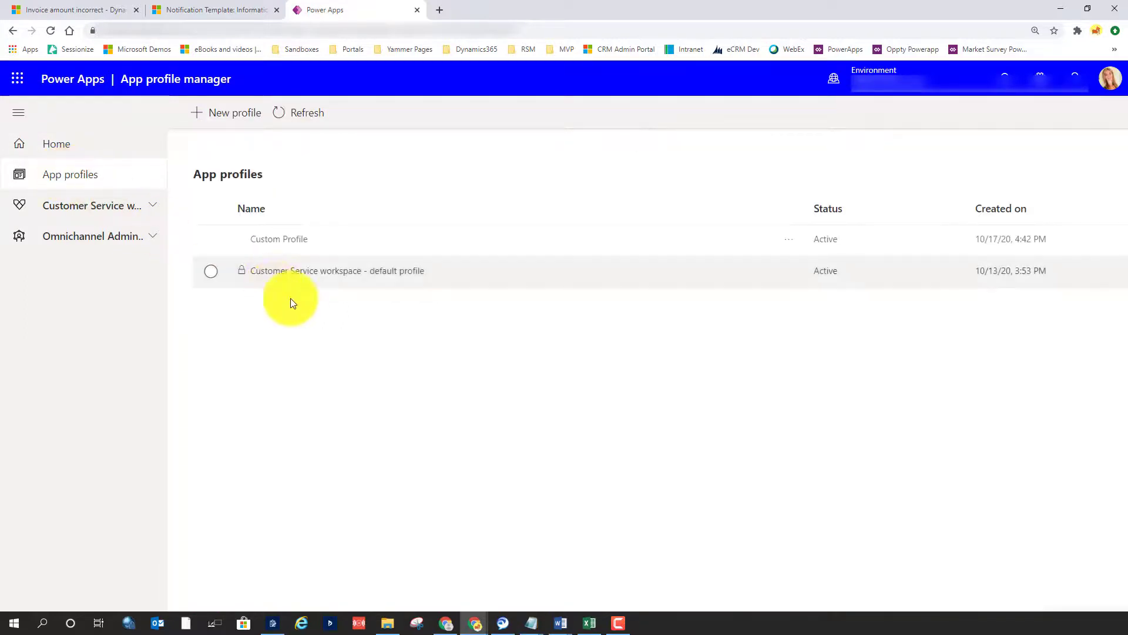
left_click(215, 272)
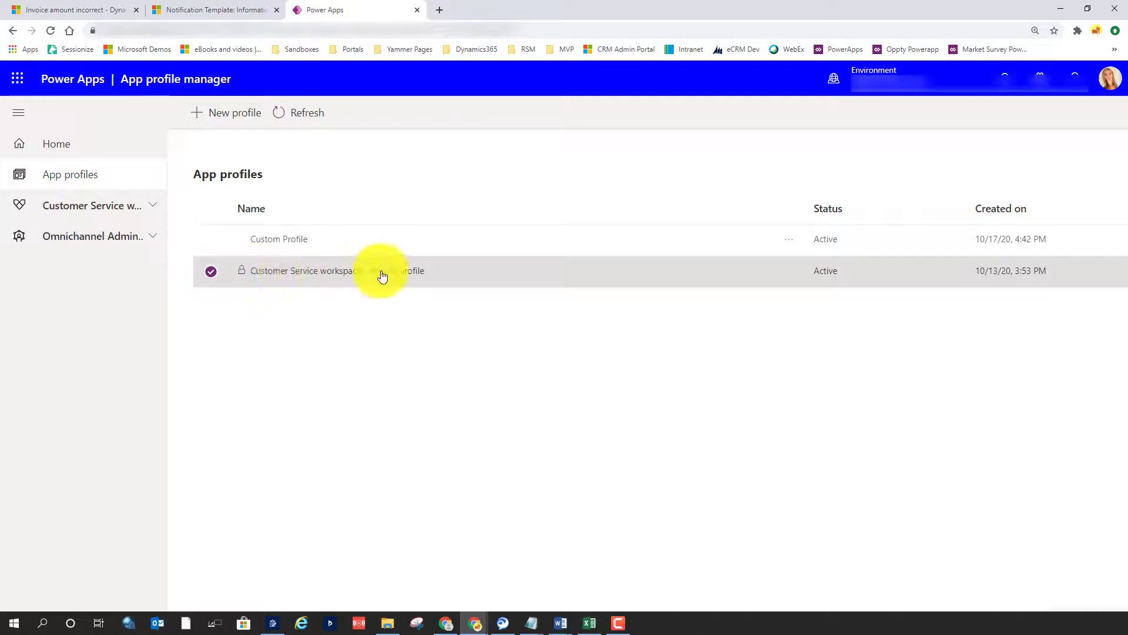
left_click(292, 273)
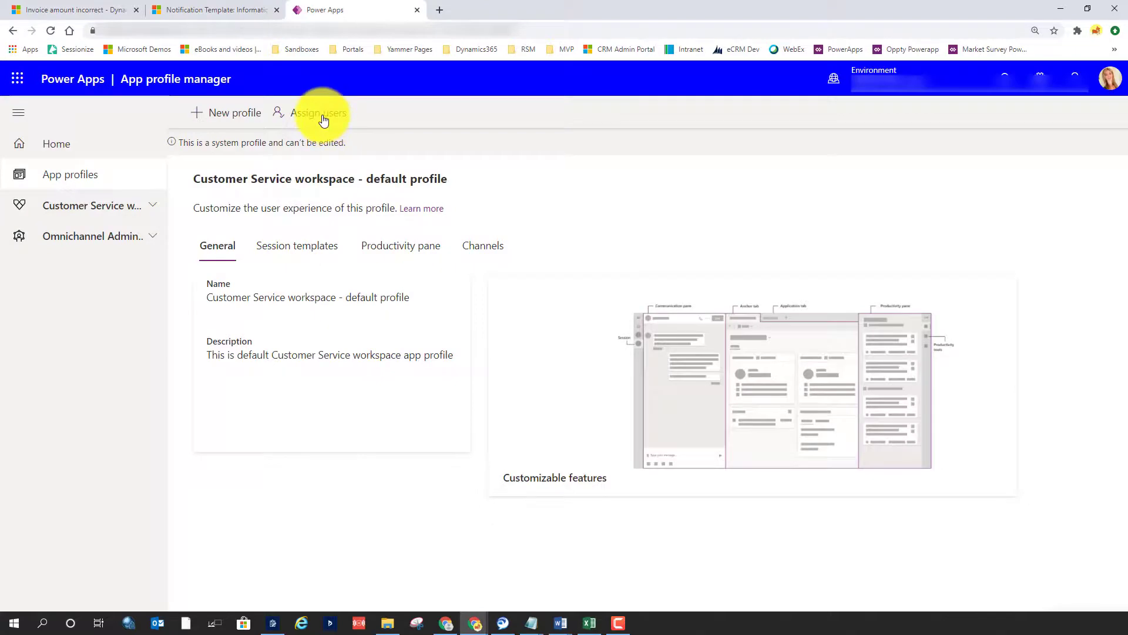
Go to user assignment for the default profile in Unified Interface and open the lookup for adding existing users
left_click(323, 118)
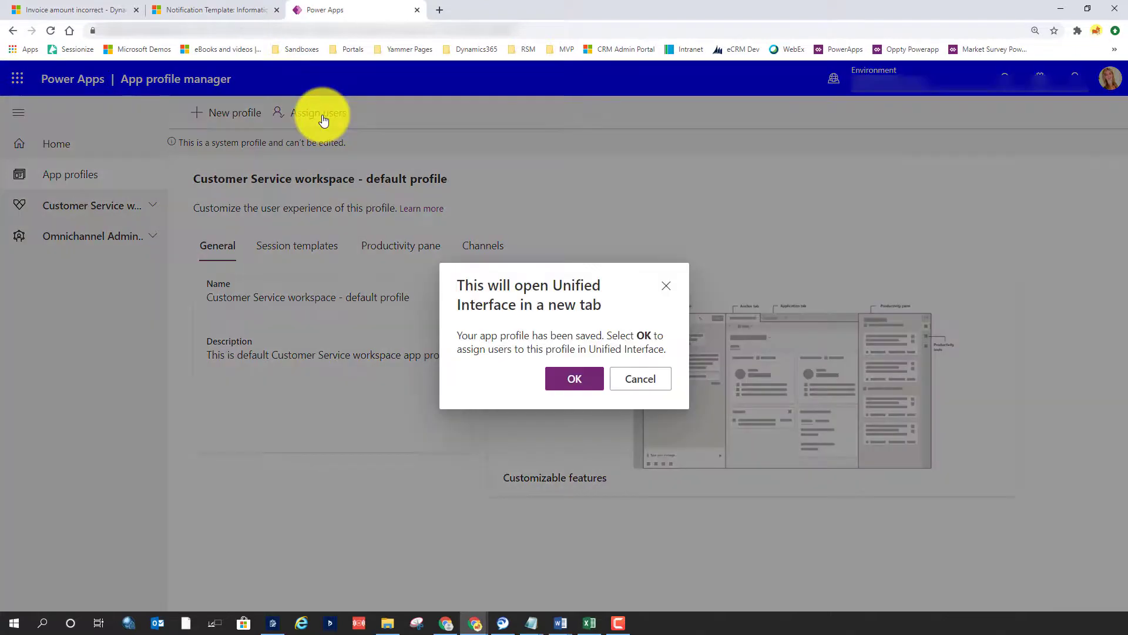
left_click(574, 380)
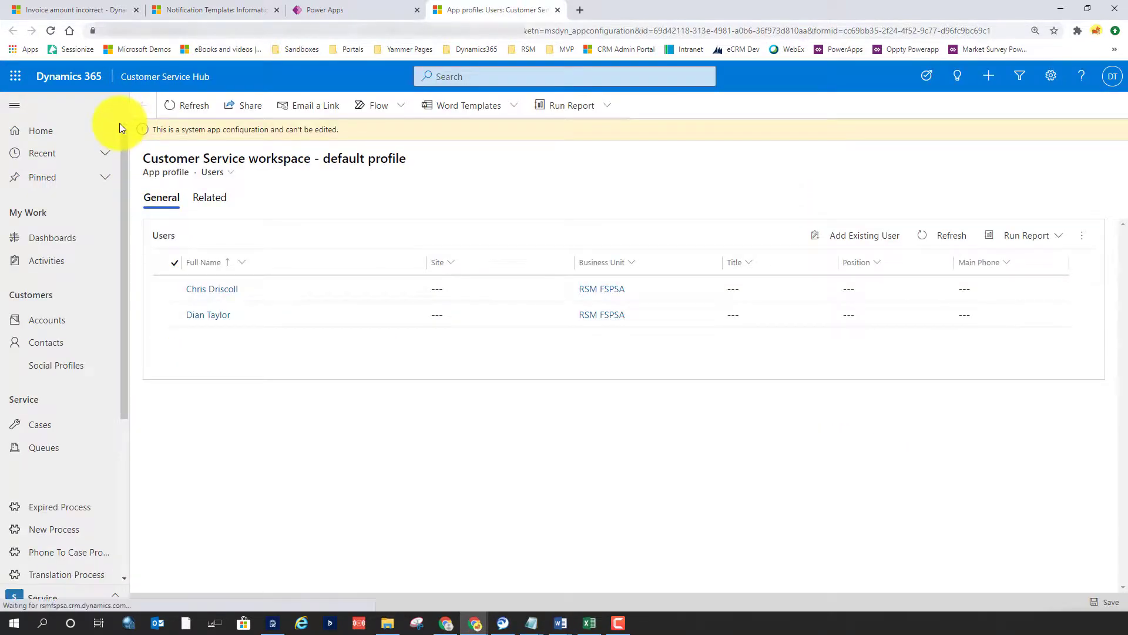
left_click(895, 245)
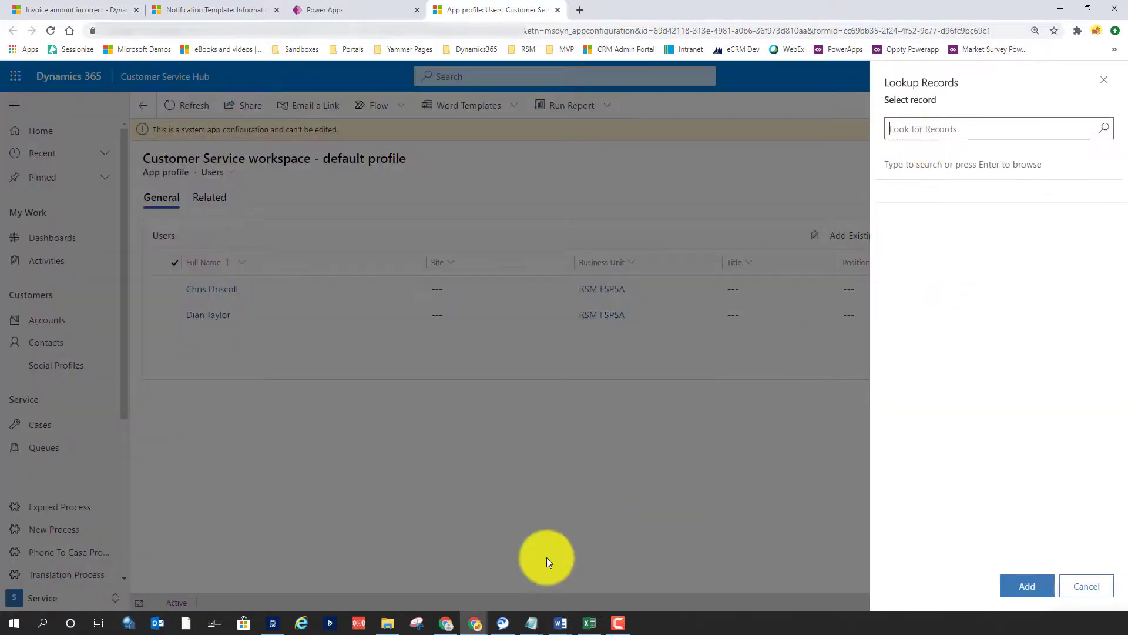